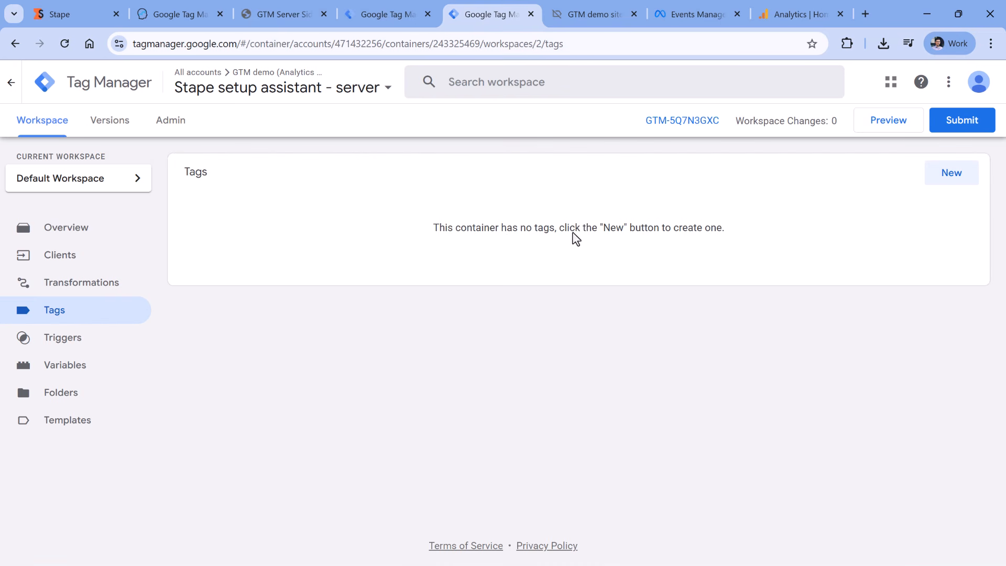
# Open the GTM server side plugin settings and select the web container ID GTM-KLG4H6B6
pyautogui.click(596, 14)
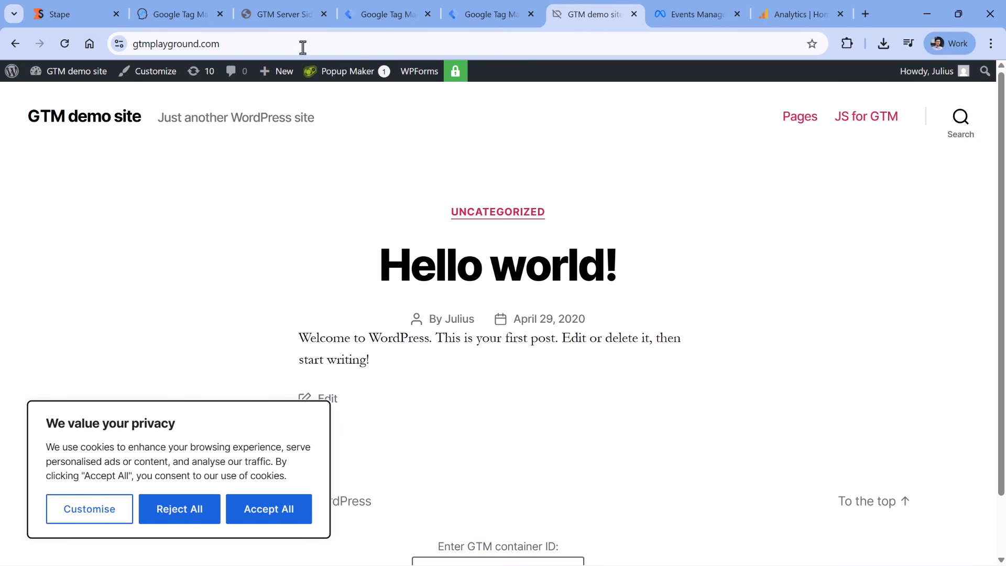
pyautogui.click(282, 14)
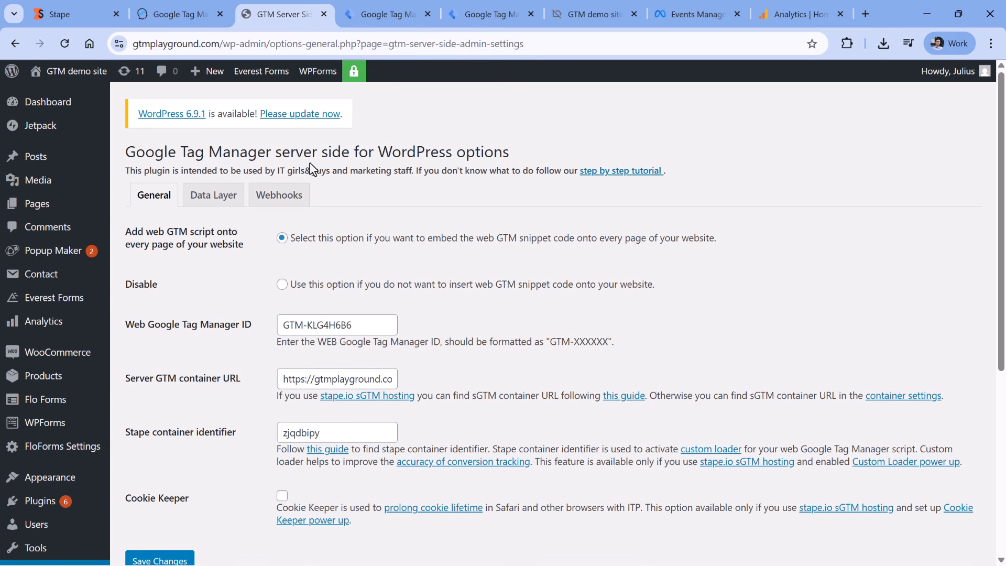
pyautogui.scroll(-1, 309, 277)
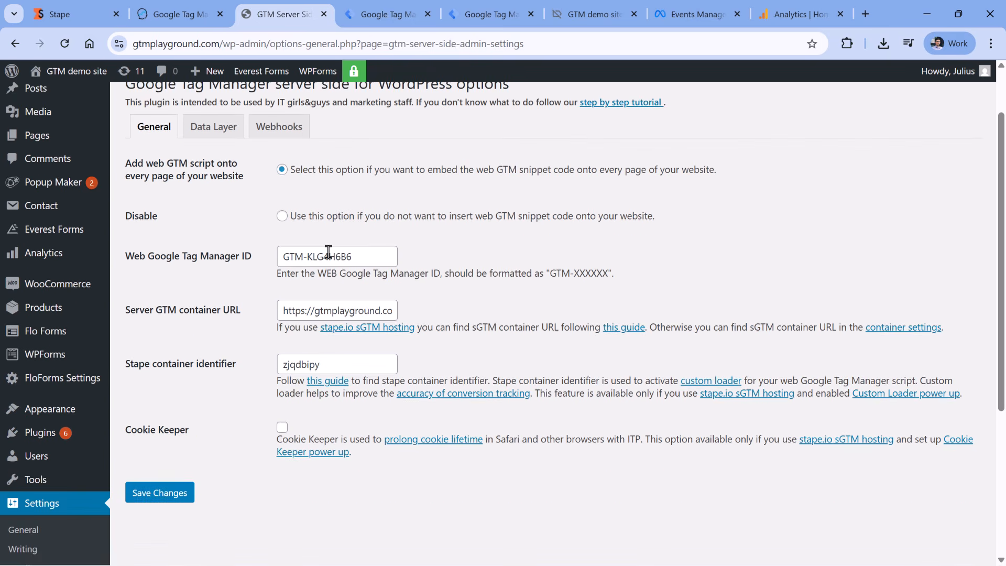
pyautogui.tripleClick(368, 256)
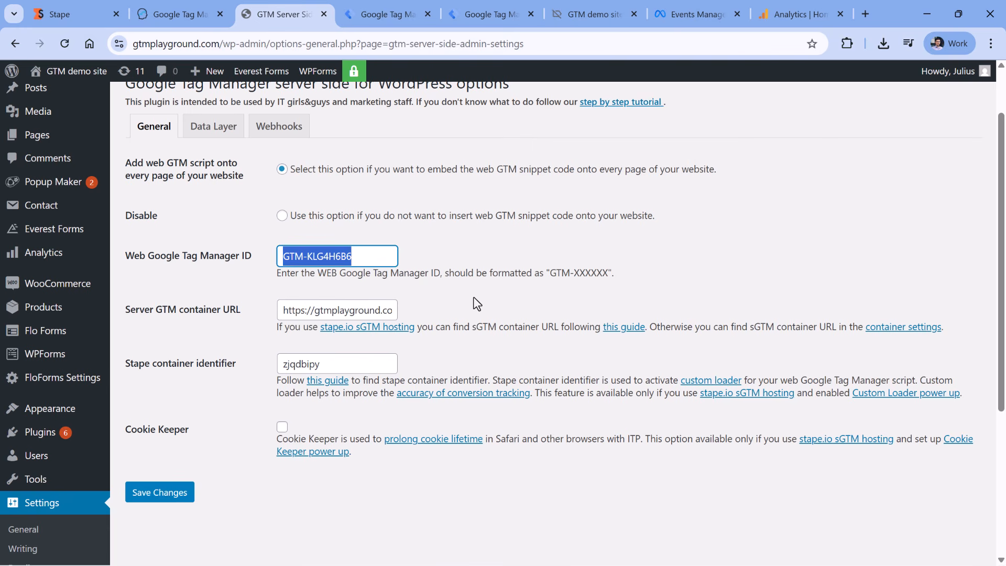
# Review the Stape server-side tagging article from the top, then return to the GTM demo site homepage
pyautogui.click(177, 14)
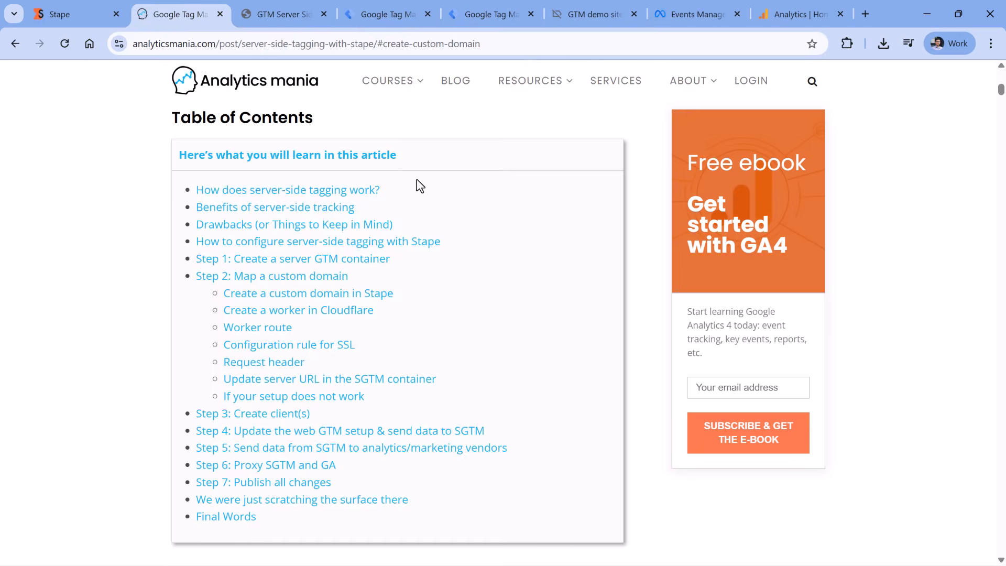
pyautogui.scroll(5, 419, 186)
pyautogui.scroll(7, 418, 181)
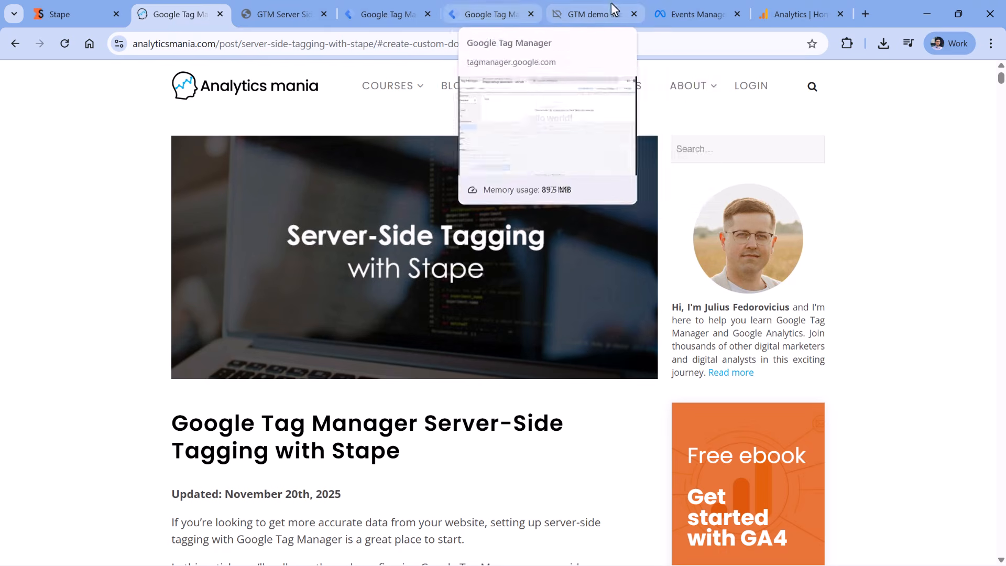
pyautogui.click(605, 26)
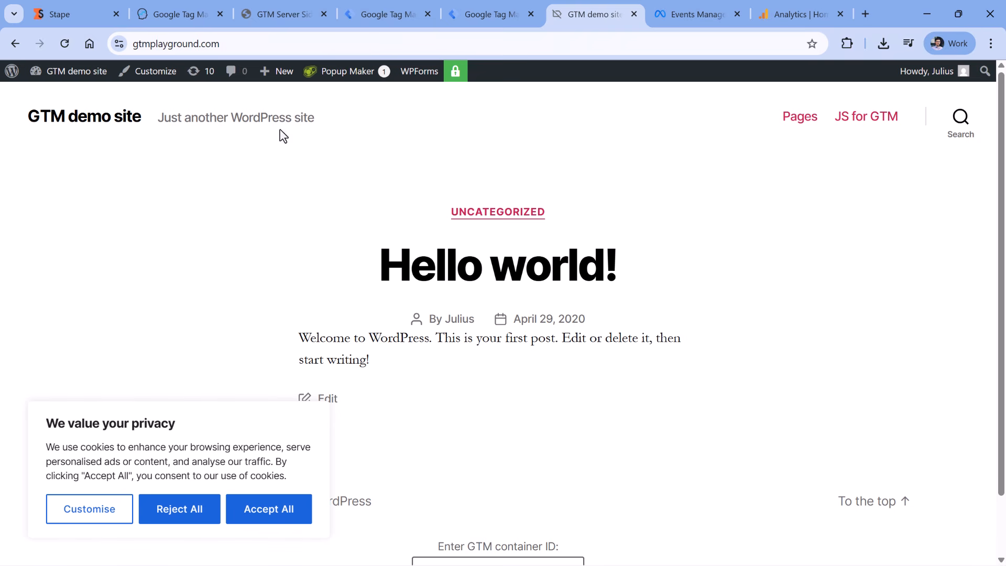
# Start Stape's sGTM Setup Assistant and keep E-commerce as the business type
pyautogui.click(69, 15)
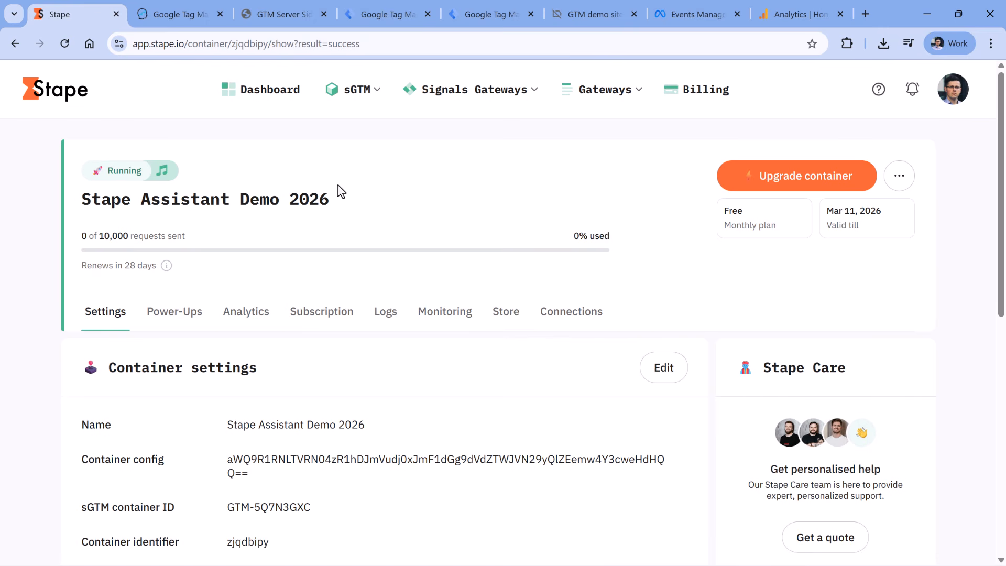
pyautogui.click(356, 89)
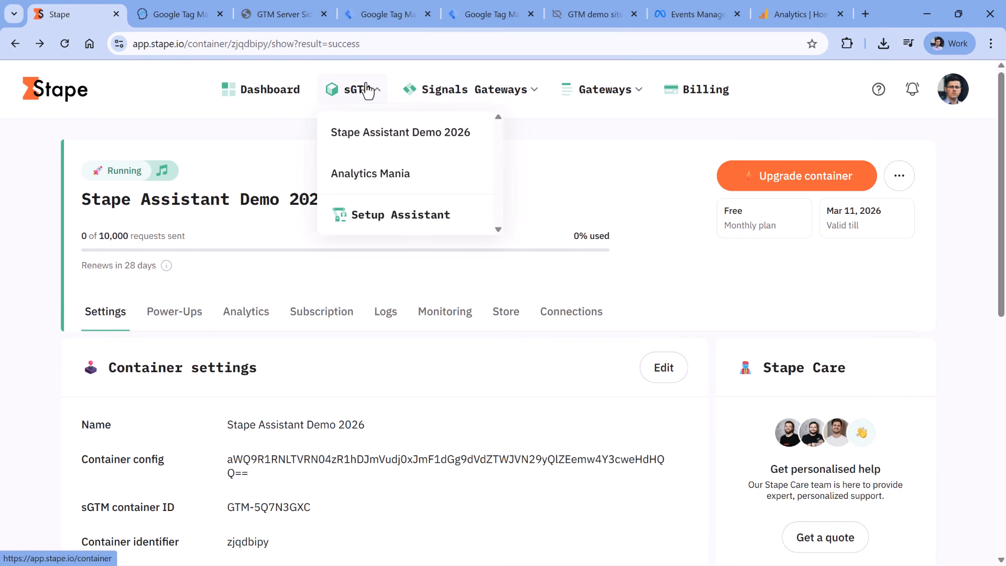
pyautogui.click(408, 221)
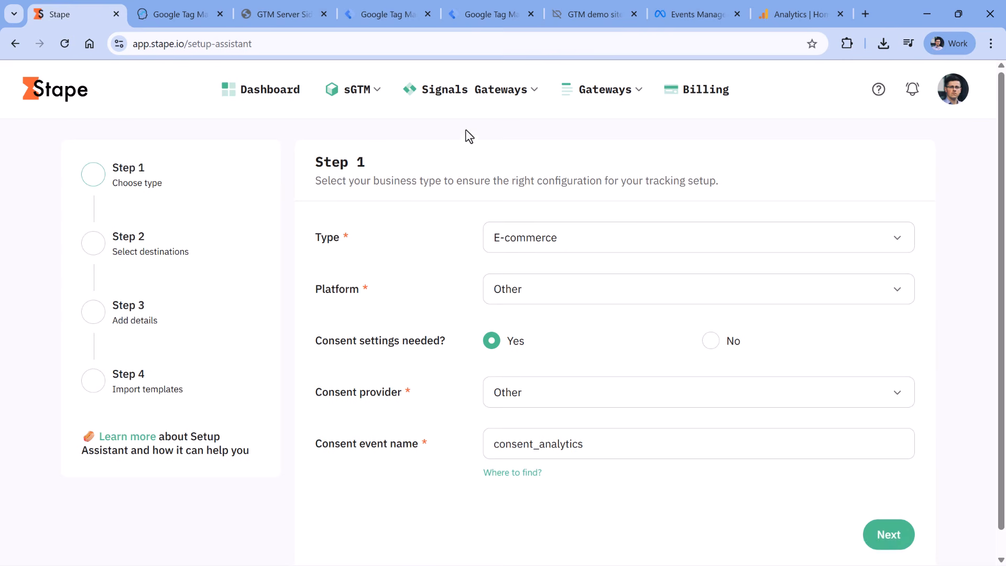
pyautogui.click(571, 235)
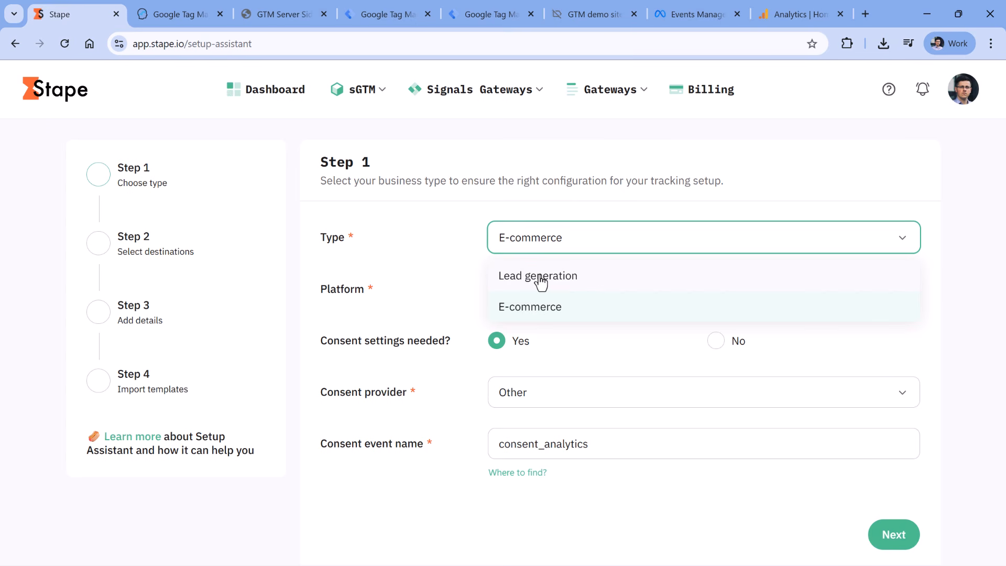
pyautogui.click(540, 186)
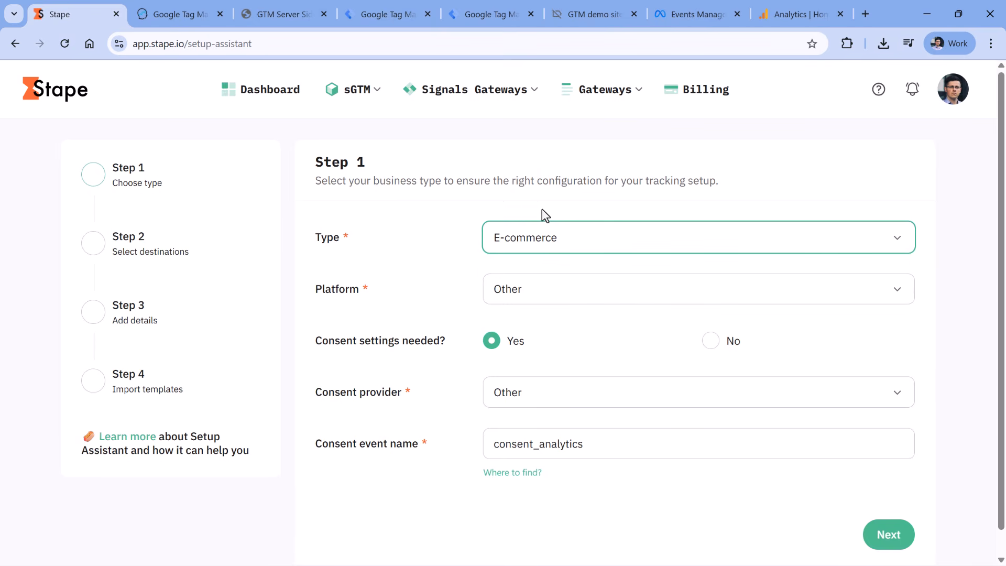
# Set the platform to WooCommerce and the consent provider to CookieYes, then advance to destinations
pyautogui.click(522, 297)
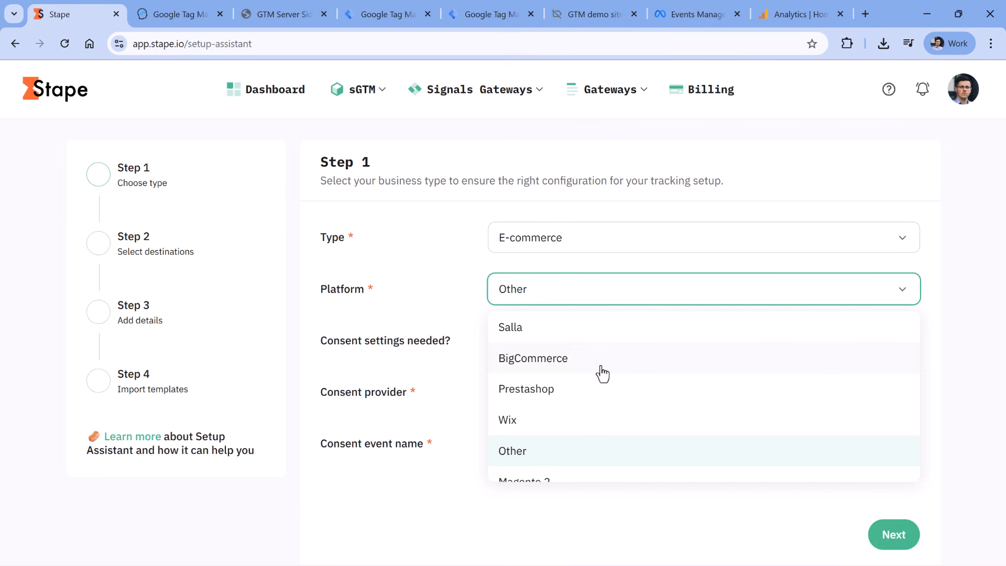
pyautogui.scroll(-3, 589, 367)
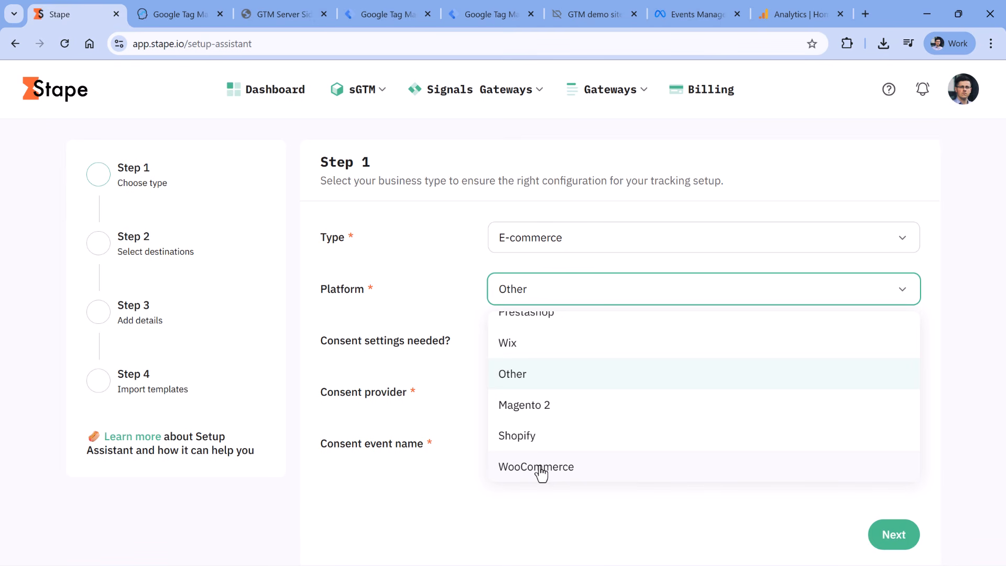
pyautogui.click(539, 469)
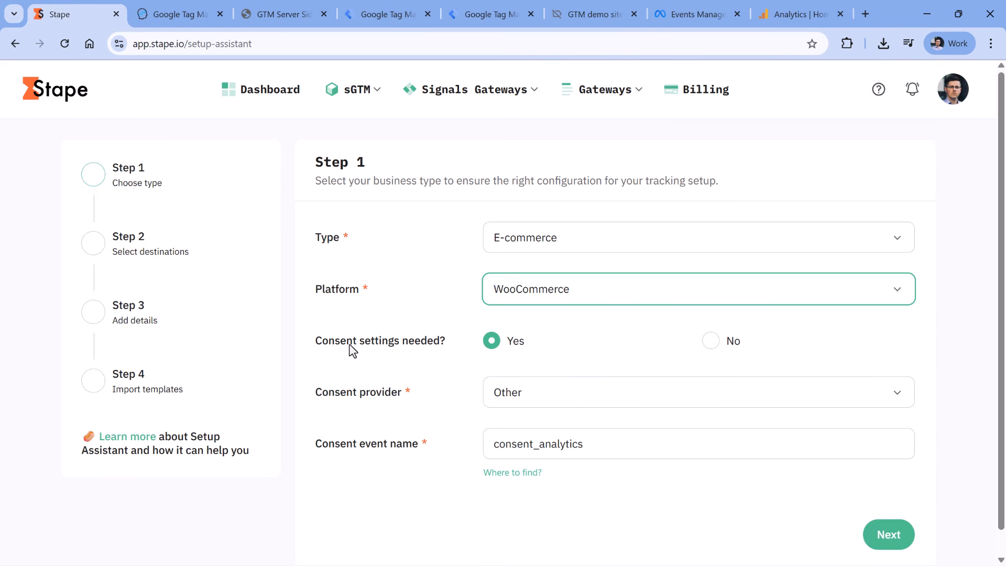
pyautogui.click(607, 19)
pyautogui.click(79, 16)
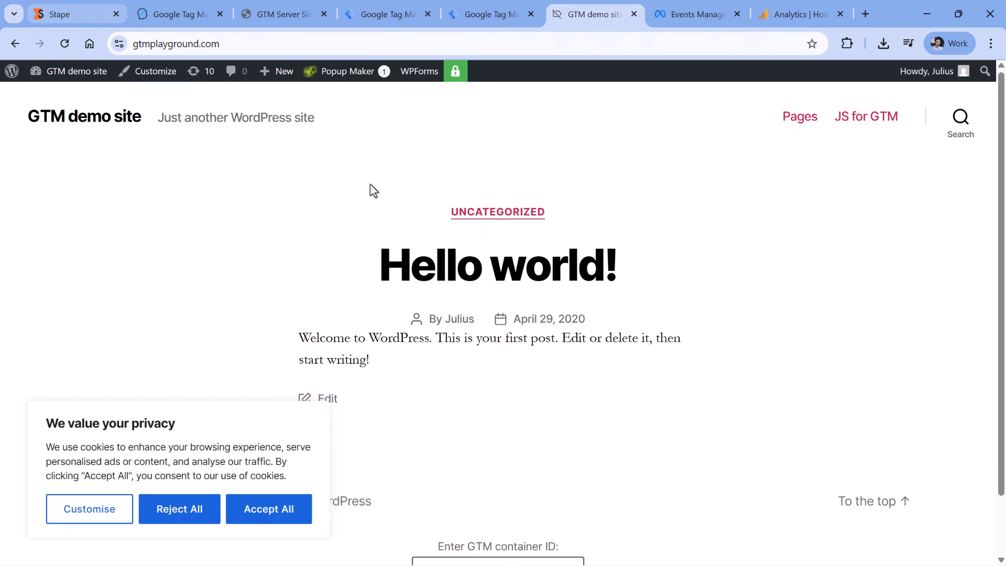
pyautogui.click(540, 388)
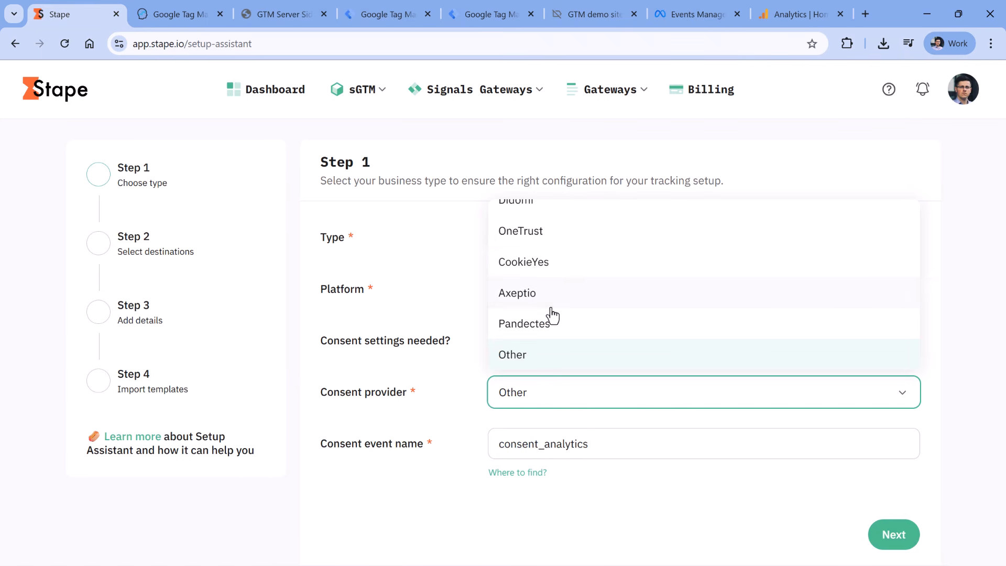
pyautogui.click(539, 261)
pyautogui.click(894, 464)
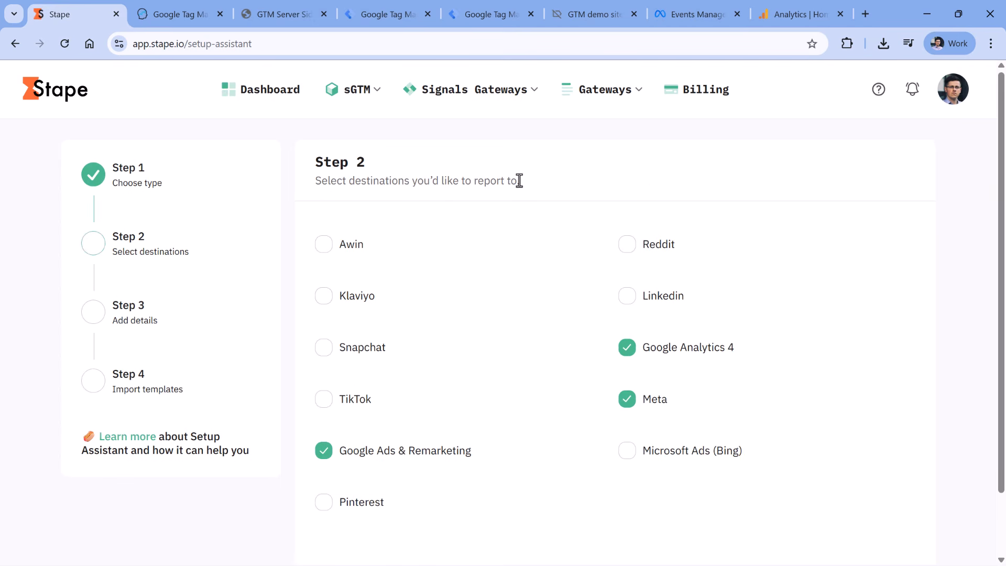
# Drop Google Ads & Remarketing, keeping Google Analytics 4 and Meta as the only destinations
pyautogui.scroll(-2, 518, 199)
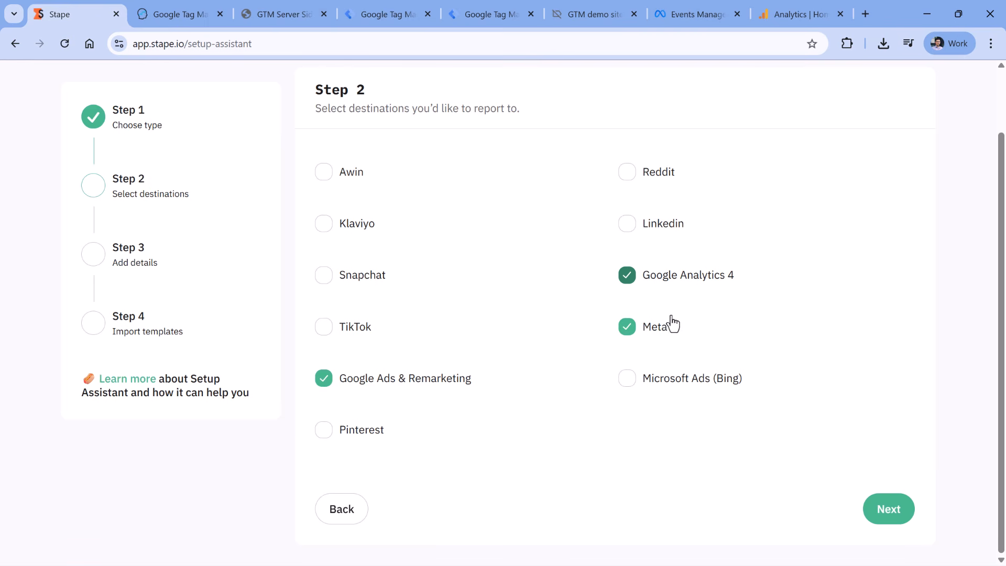
pyautogui.click(324, 387)
pyautogui.click(896, 511)
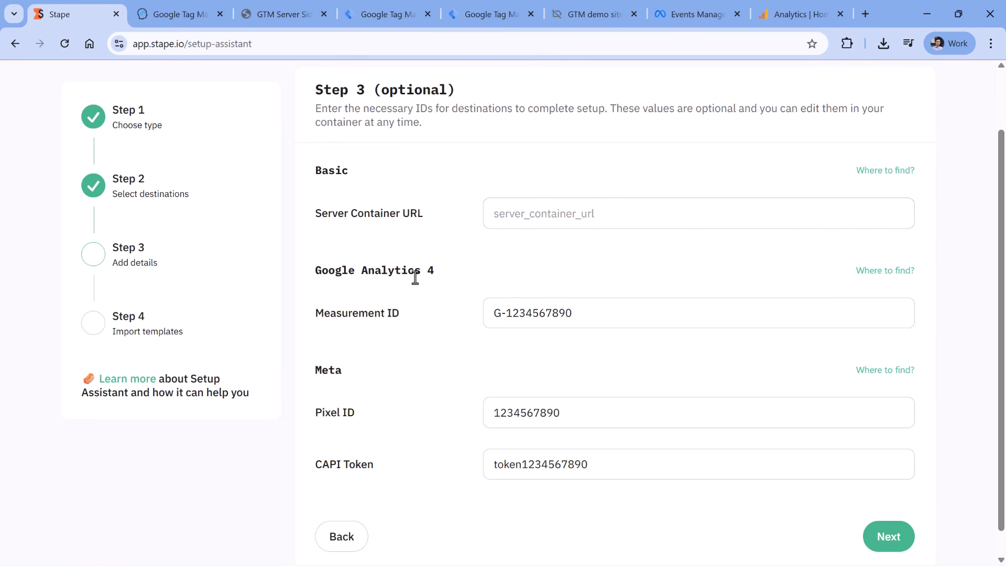
pyautogui.click(566, 216)
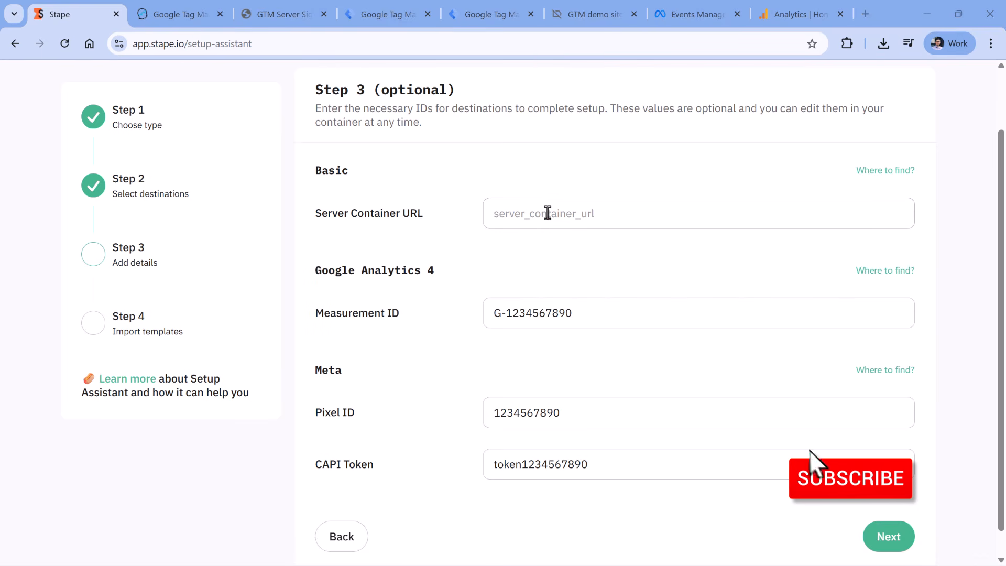
pyautogui.click(549, 212)
pyautogui.write('https://gtmplayground.com/stpassist')
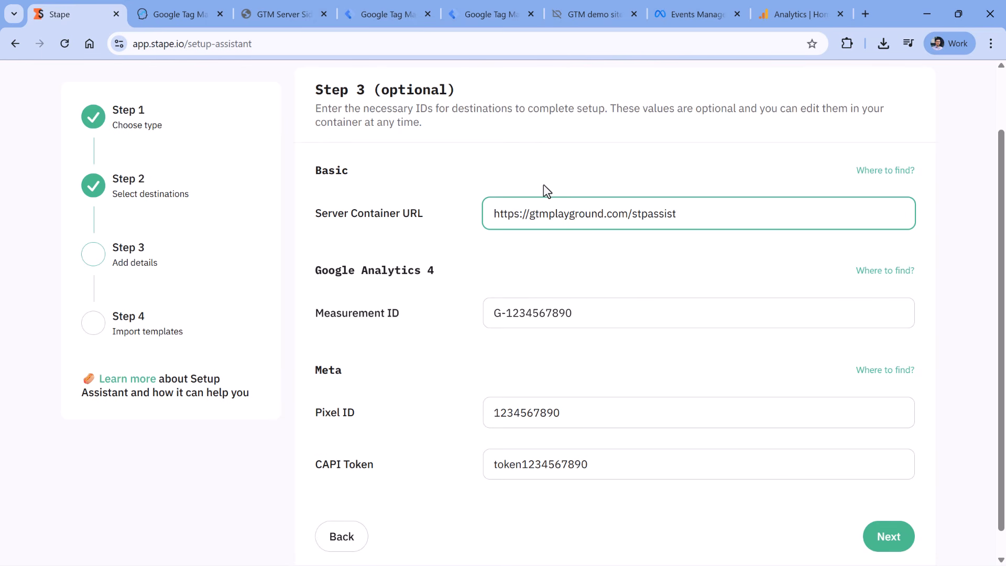
pyautogui.moveTo(627, 213); pyautogui.dragTo(676, 213)
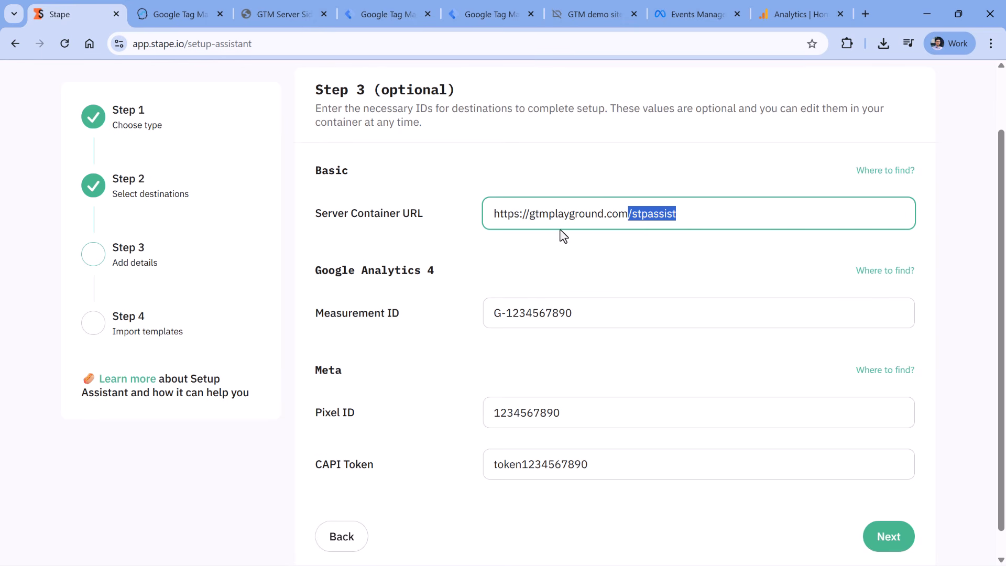
pyautogui.click(580, 220)
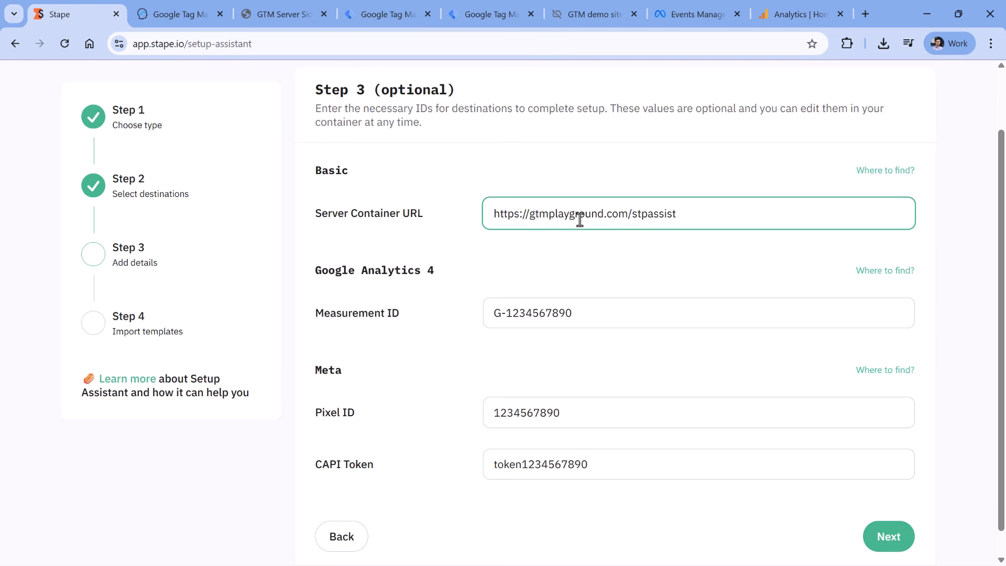
pyautogui.click(589, 314)
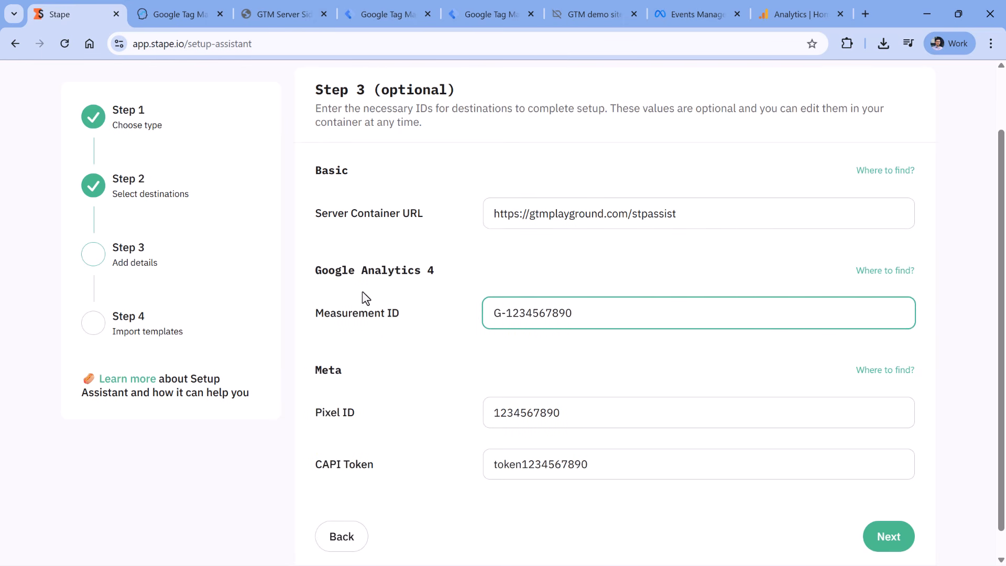
pyautogui.click(806, 14)
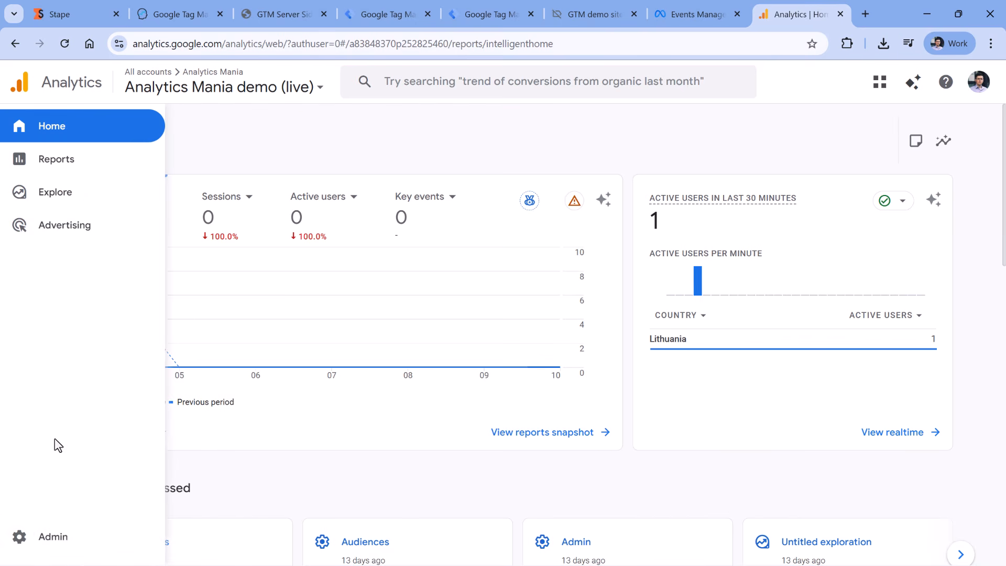
# Copy Measurement ID G-VSW03W7WS4 from the GTM Sandbox web stream into Stape's Measurement ID field
pyautogui.click(41, 539)
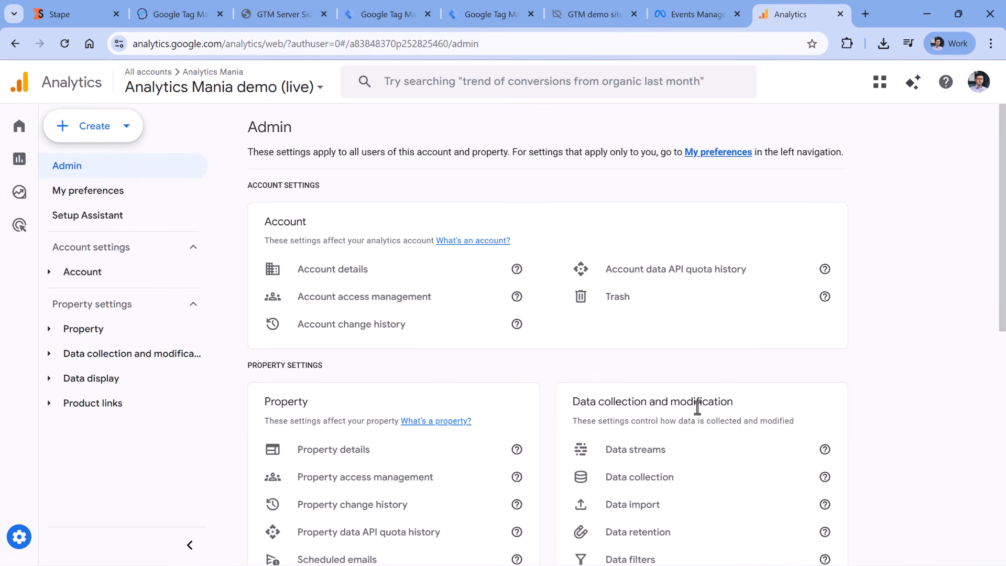
pyautogui.click(694, 451)
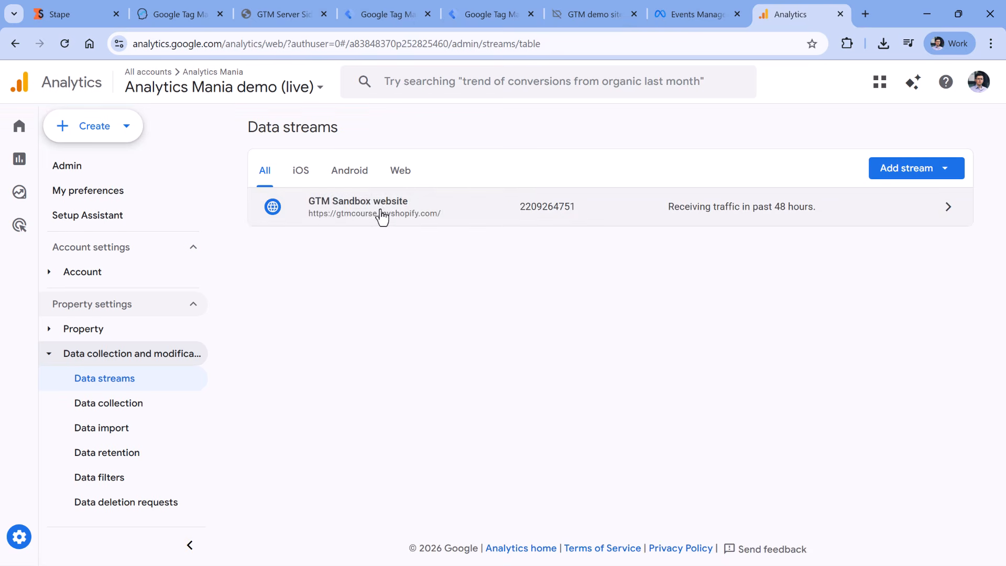
pyautogui.click(380, 215)
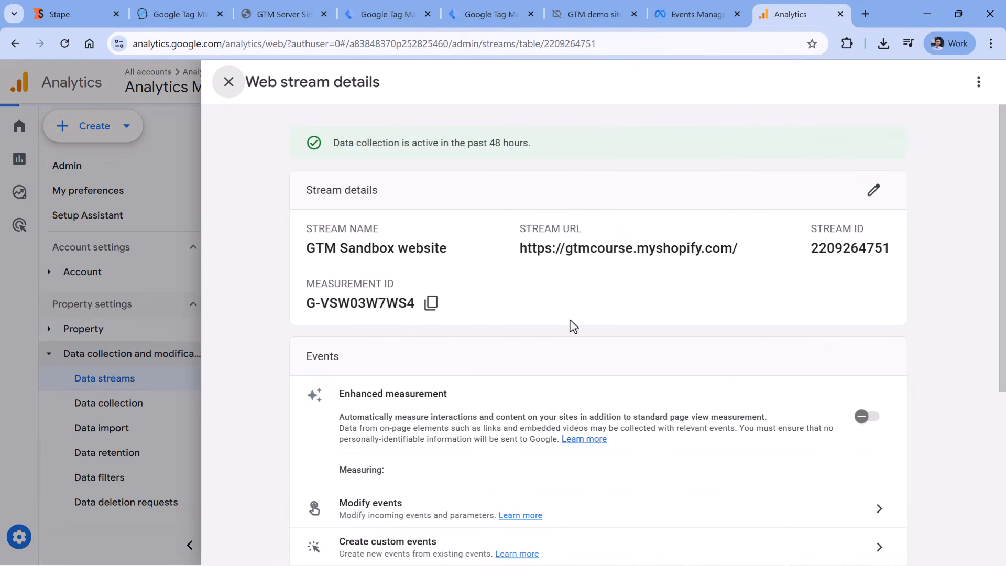
pyautogui.click(431, 303)
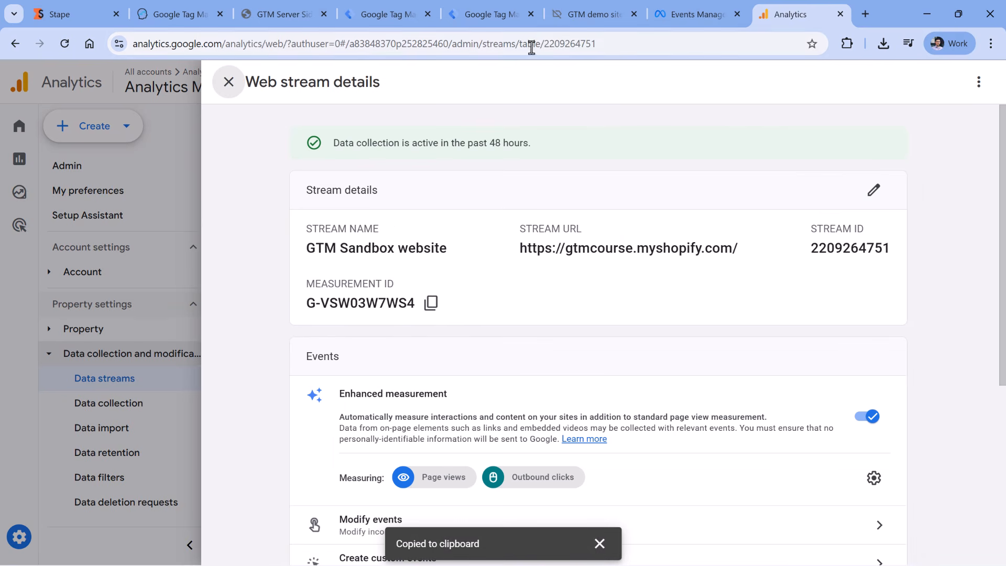
pyautogui.click(94, 16)
pyautogui.tripleClick(557, 312)
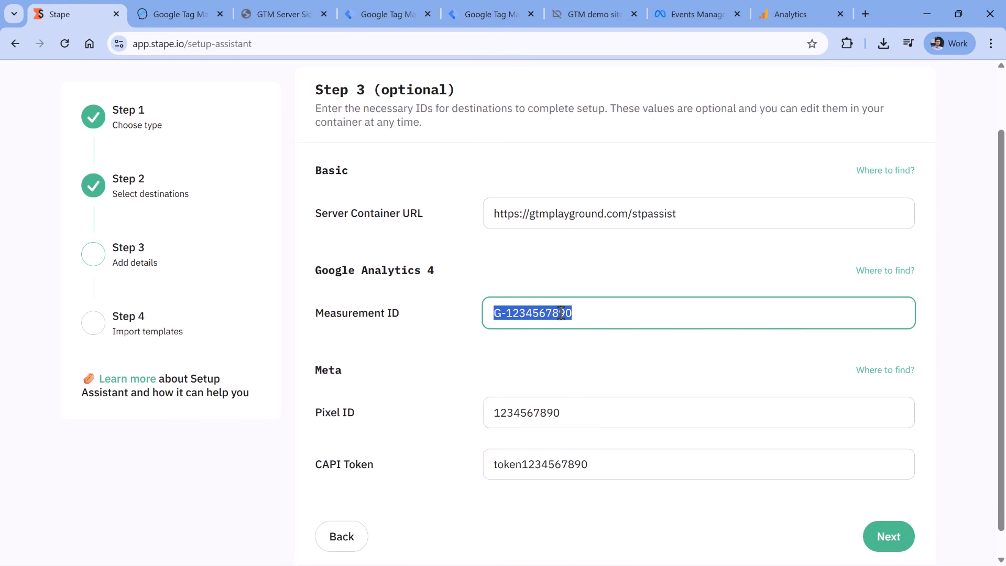
pyautogui.hotkey('ctrl', 'v')
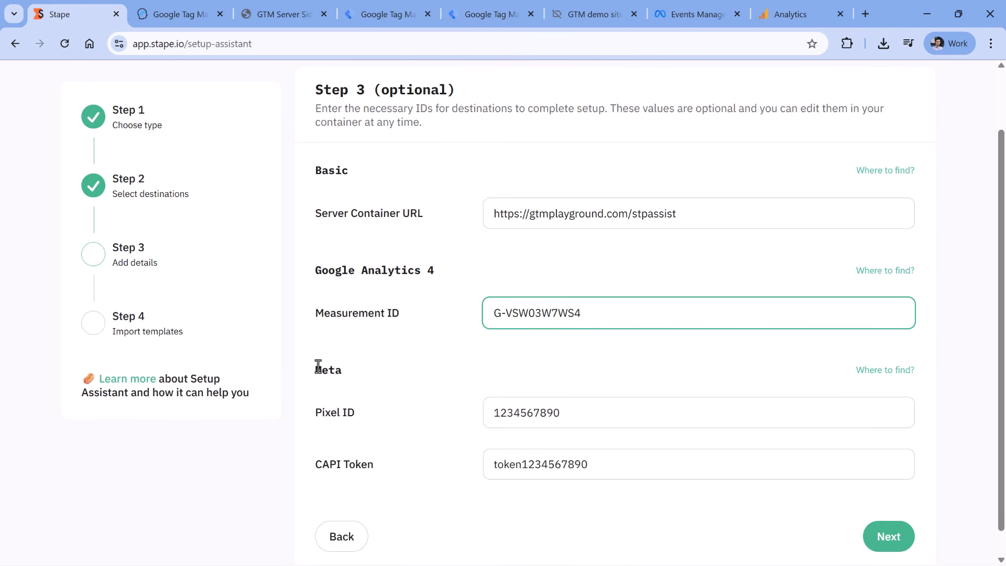
pyautogui.click(692, 15)
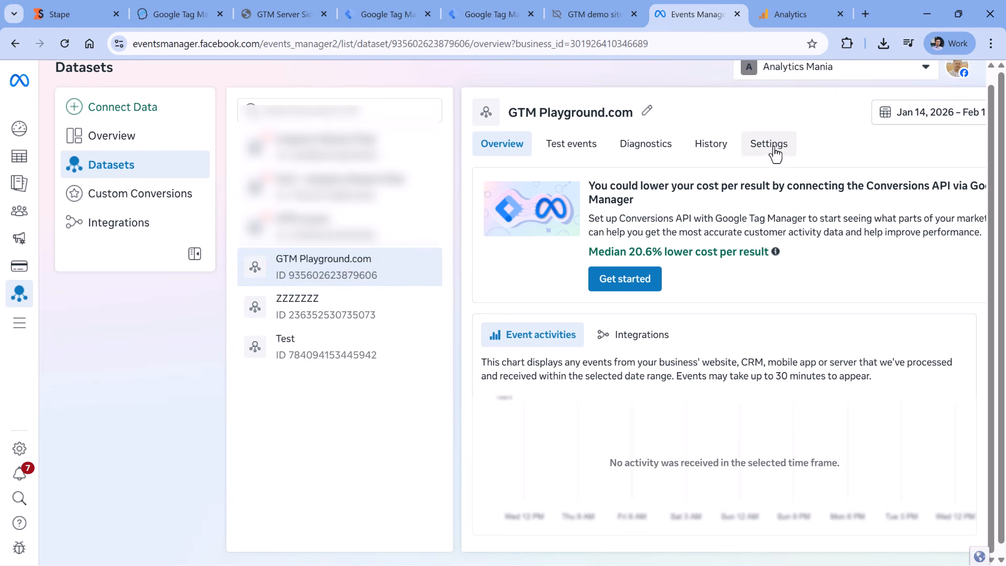
pyautogui.click(771, 146)
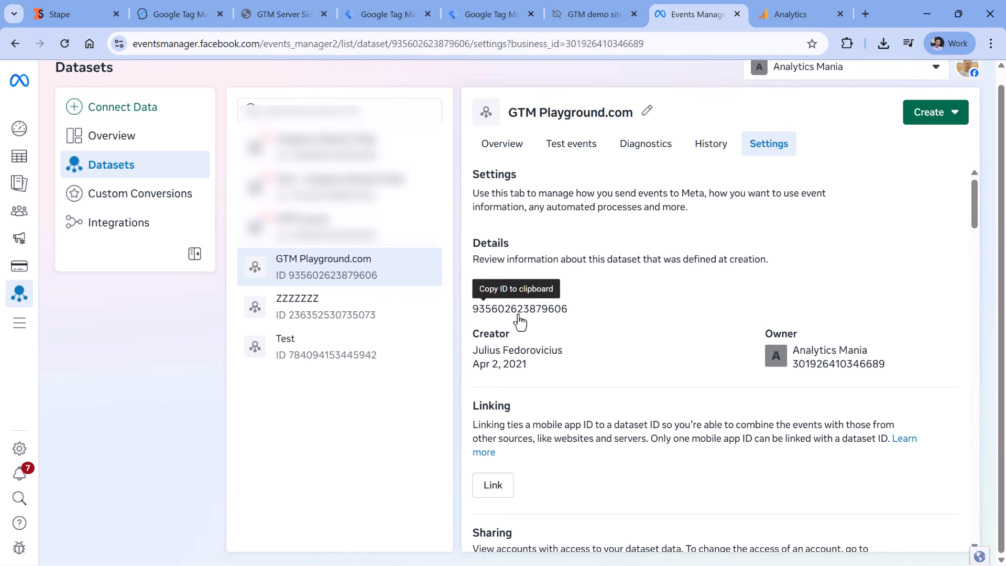
pyautogui.click(524, 317)
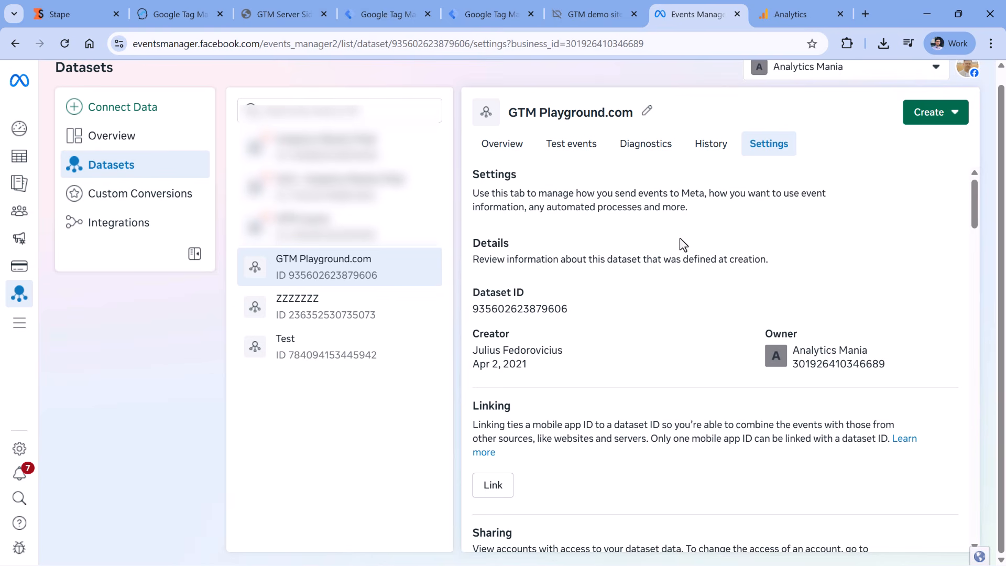
pyautogui.click(119, 20)
pyautogui.doubleClick(534, 415)
pyautogui.hotkey('ctrl', 'v')
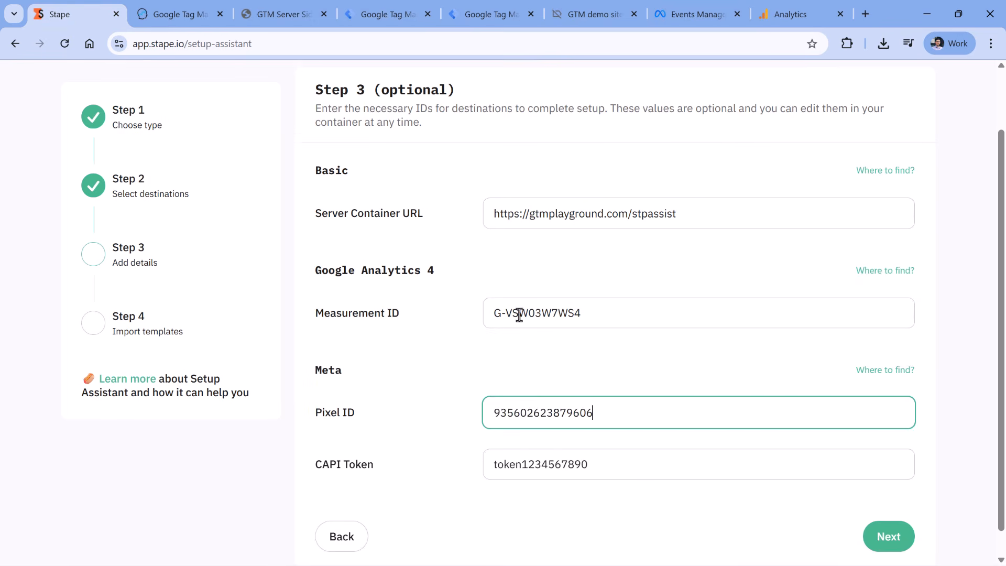
# Scroll the dataset Settings down to the Conversions API direct integration section
pyautogui.scroll(-1, 519, 314)
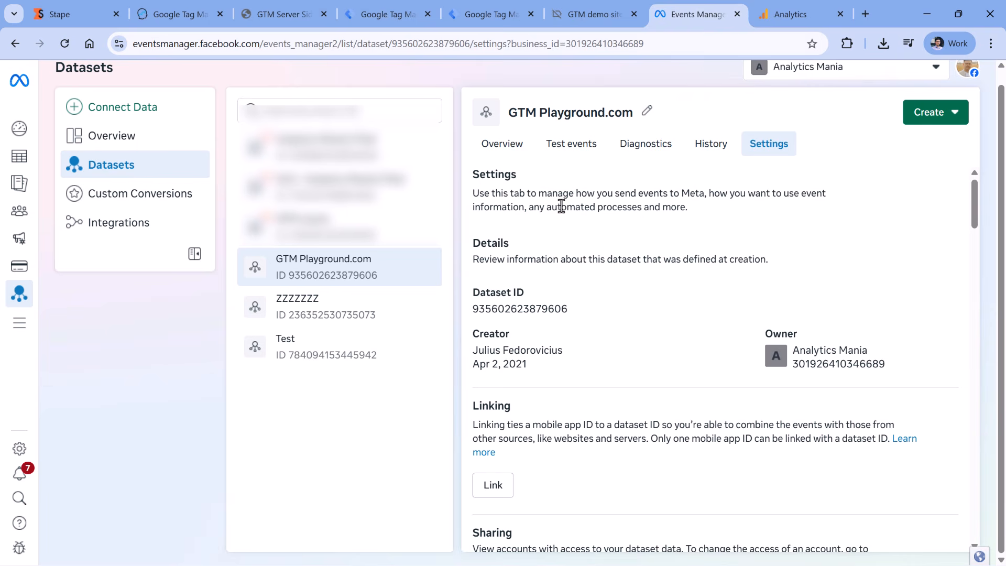
pyautogui.scroll(-6, 601, 253)
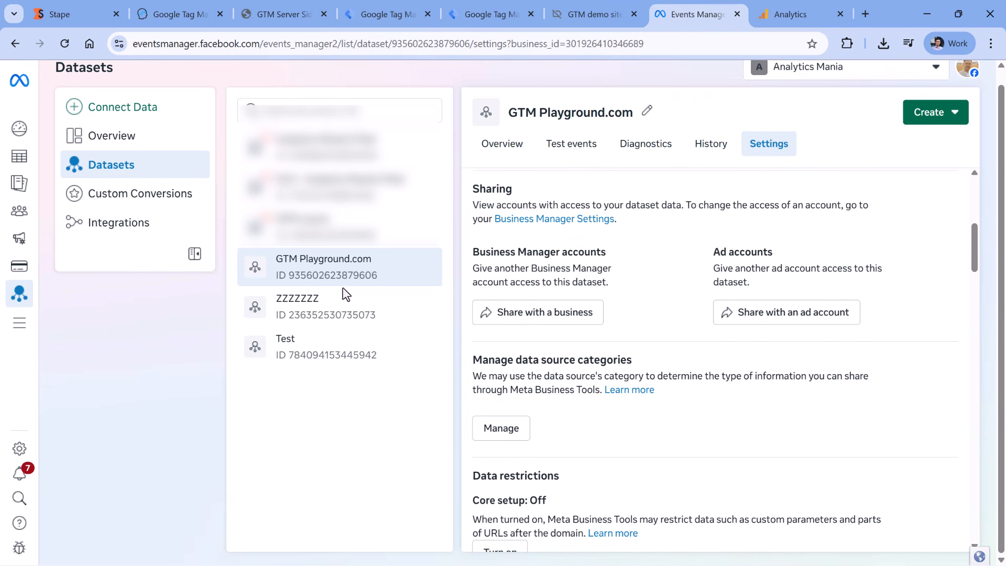
pyautogui.scroll(-10, 642, 266)
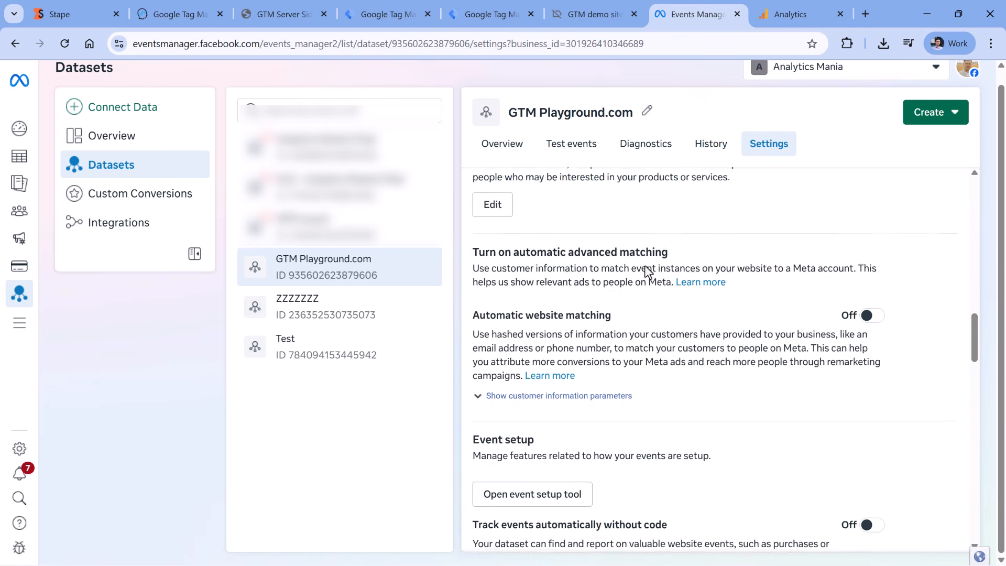
pyautogui.scroll(-4, 648, 272)
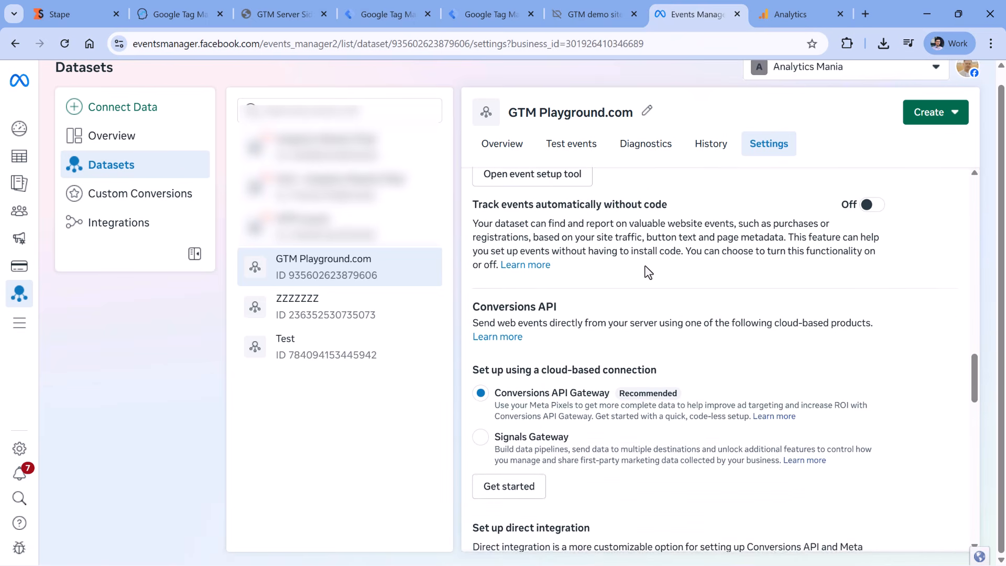
pyautogui.scroll(-5, 648, 272)
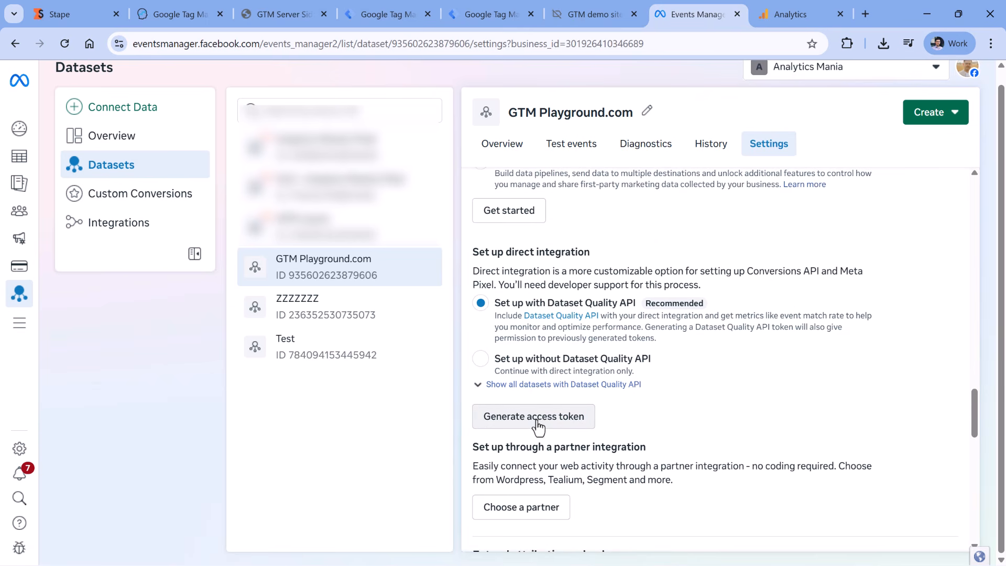
# Generate a Conversions API access token for only the GTM Playground.com dataset and copy it
pyautogui.click(531, 424)
pyautogui.click(395, 319)
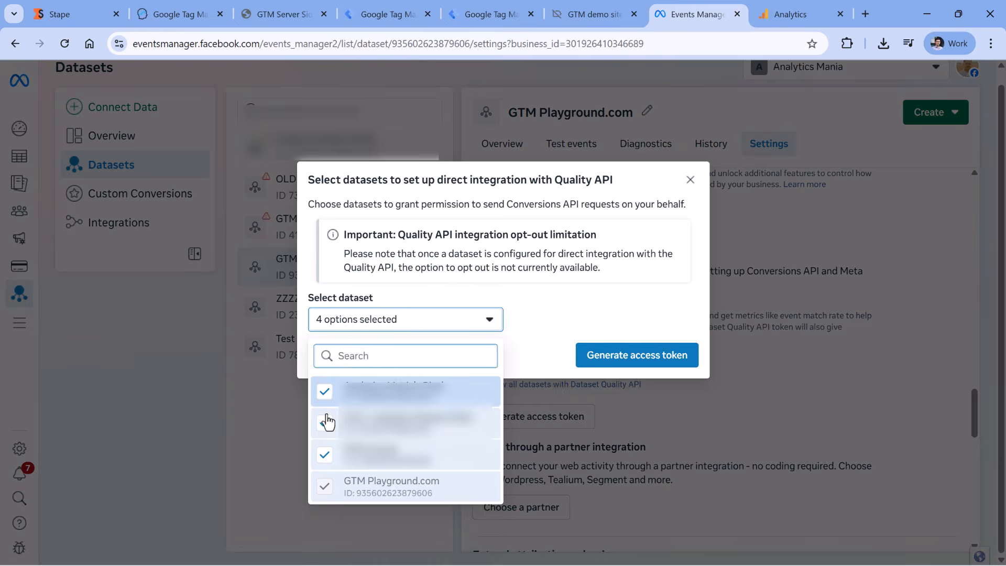
pyautogui.click(325, 391)
pyautogui.click(325, 422)
pyautogui.click(325, 453)
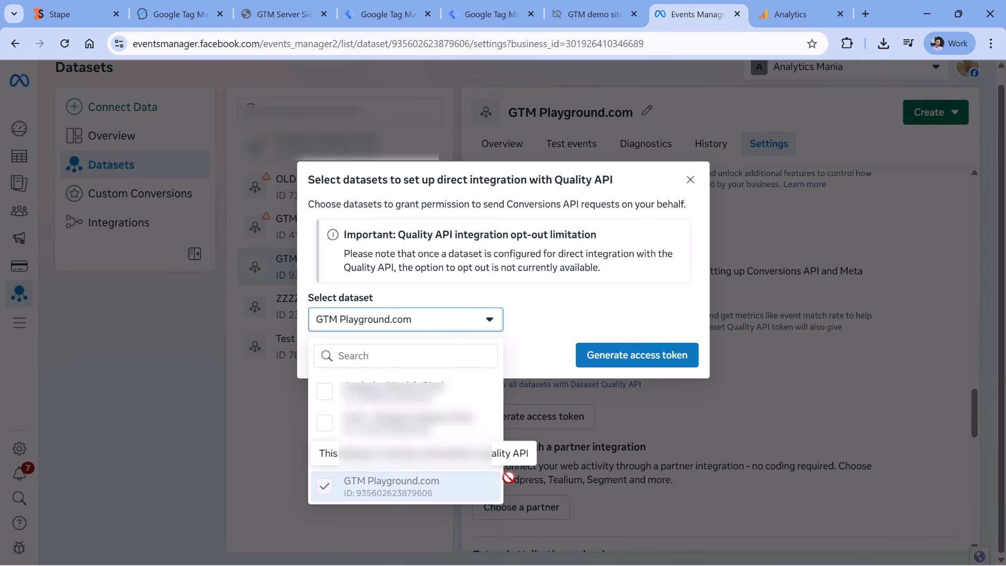
pyautogui.click(638, 368)
pyautogui.click(638, 368)
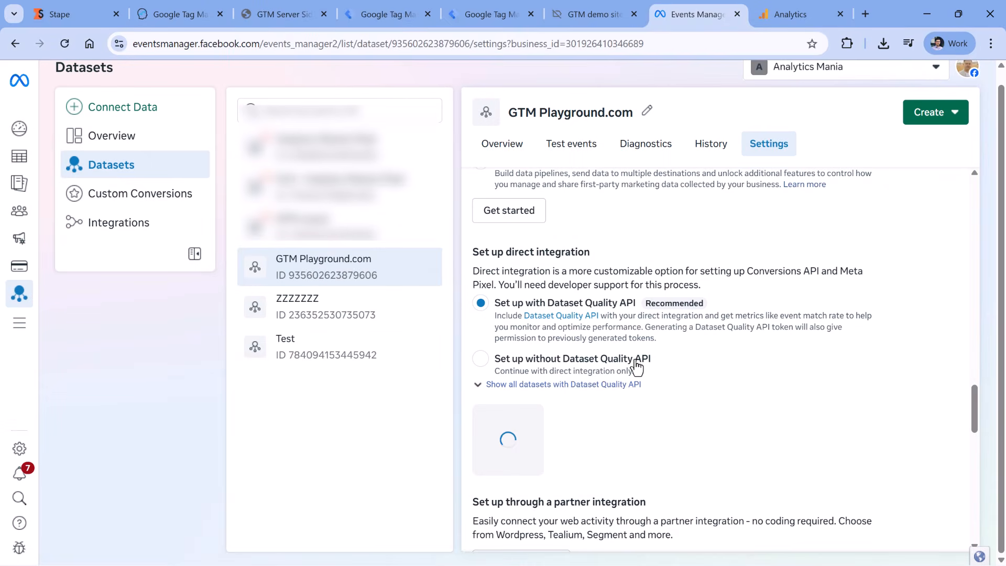
pyautogui.click(585, 486)
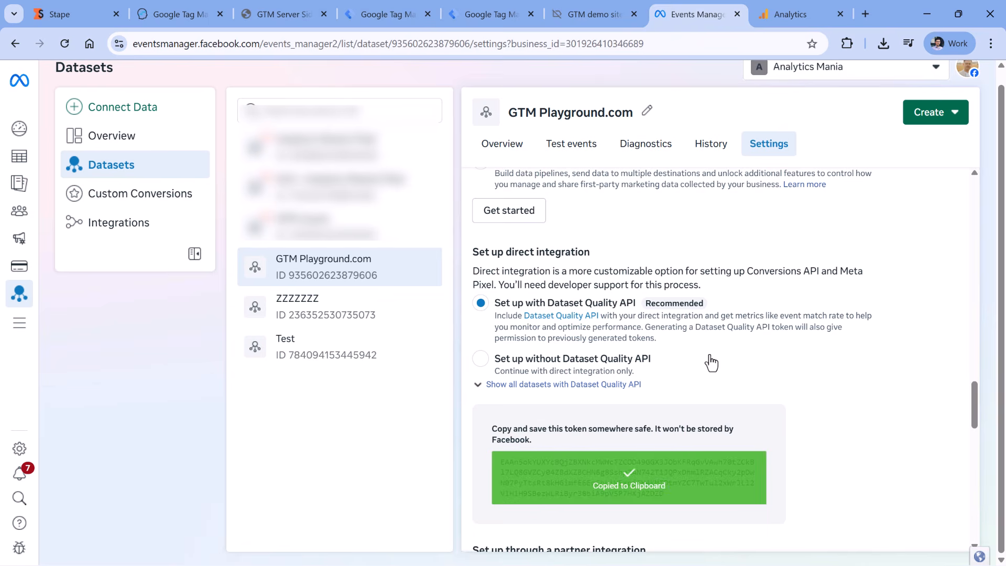
pyautogui.hotkey('ctrl', '1')
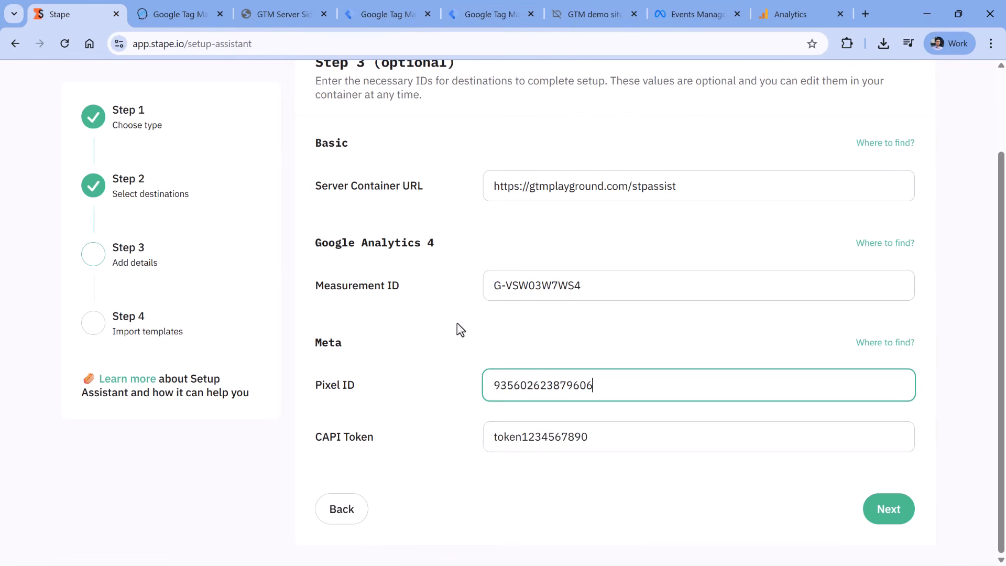
# Paste the Meta access token into the CAPI Token field and continue to Step 4
pyautogui.tripleClick(543, 442)
pyautogui.hotkey('ctrl', 'v')
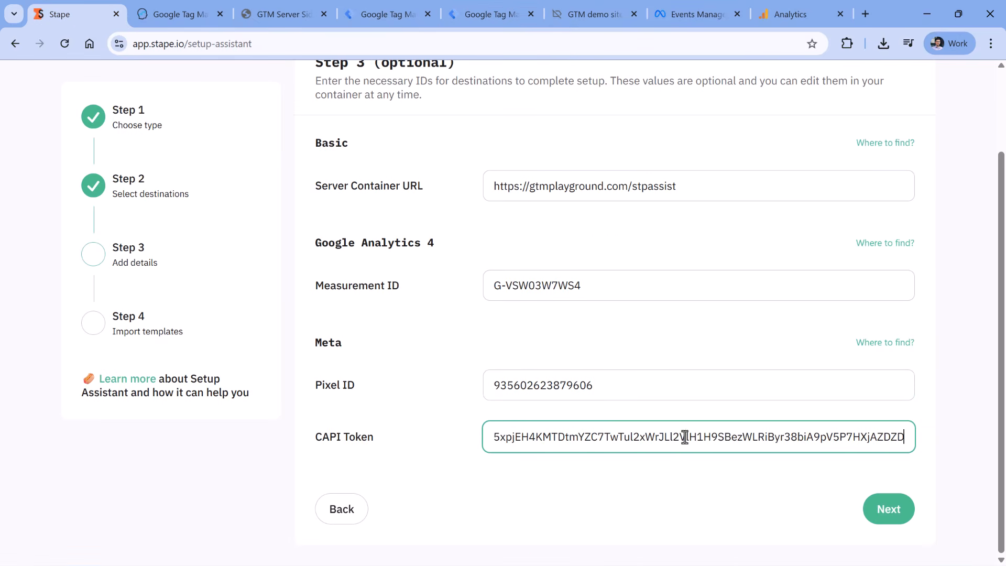
pyautogui.moveTo(686, 436); pyautogui.dragTo(624, 437)
pyautogui.click(650, 471)
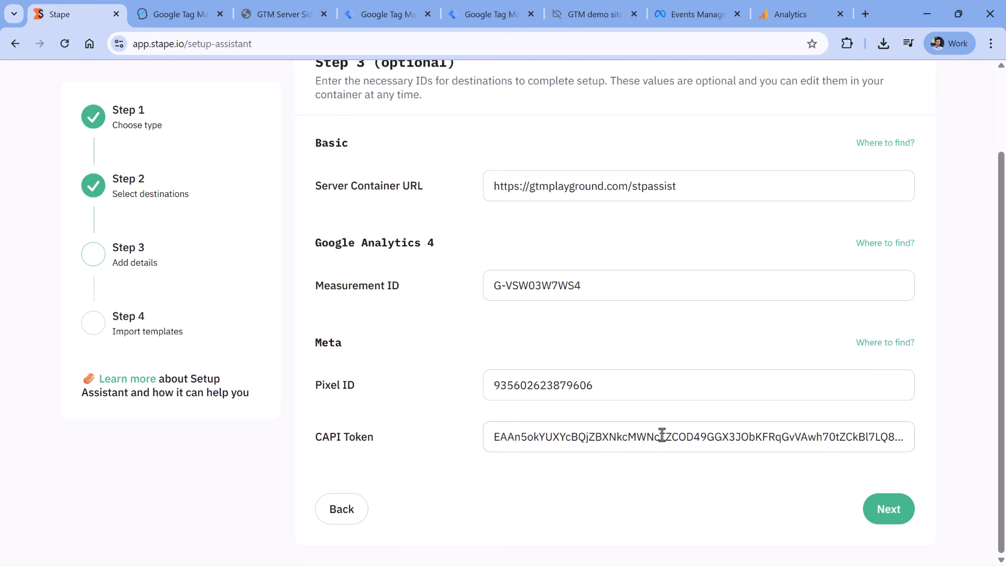
pyautogui.click(889, 509)
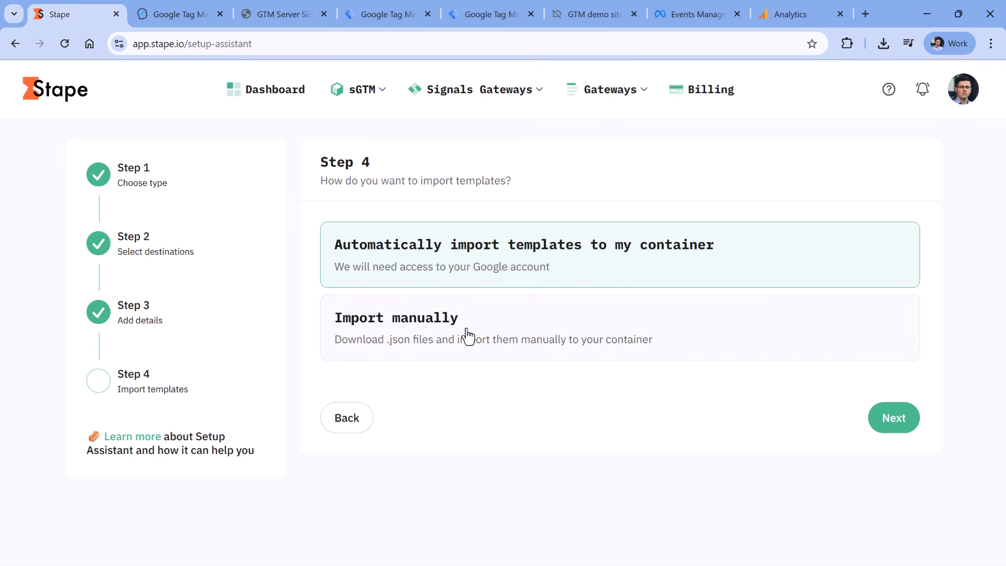
# Choose manual template import to get web.json and server.json, then go to the web GTM container
pyautogui.click(618, 340)
pyautogui.click(891, 425)
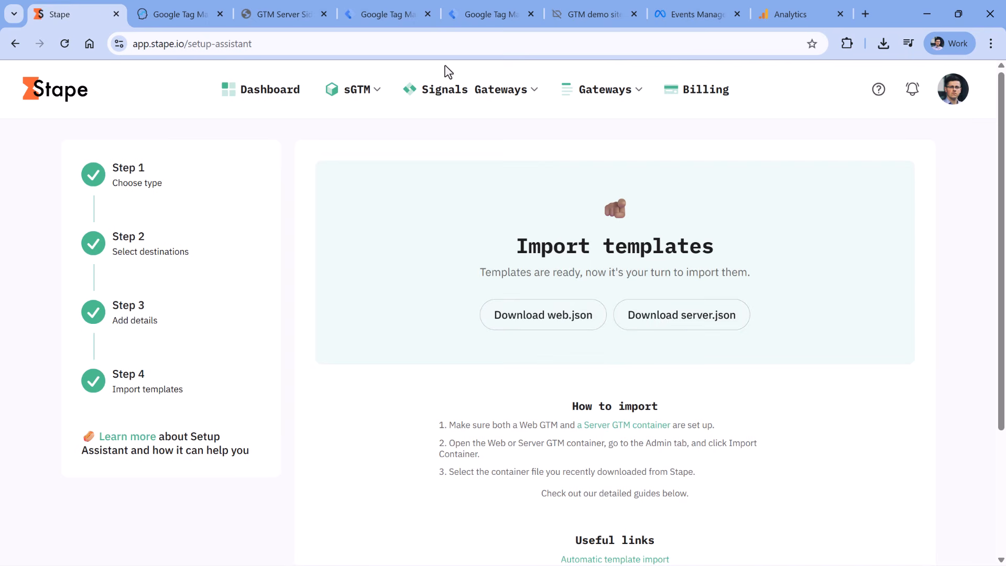
pyautogui.click(389, 14)
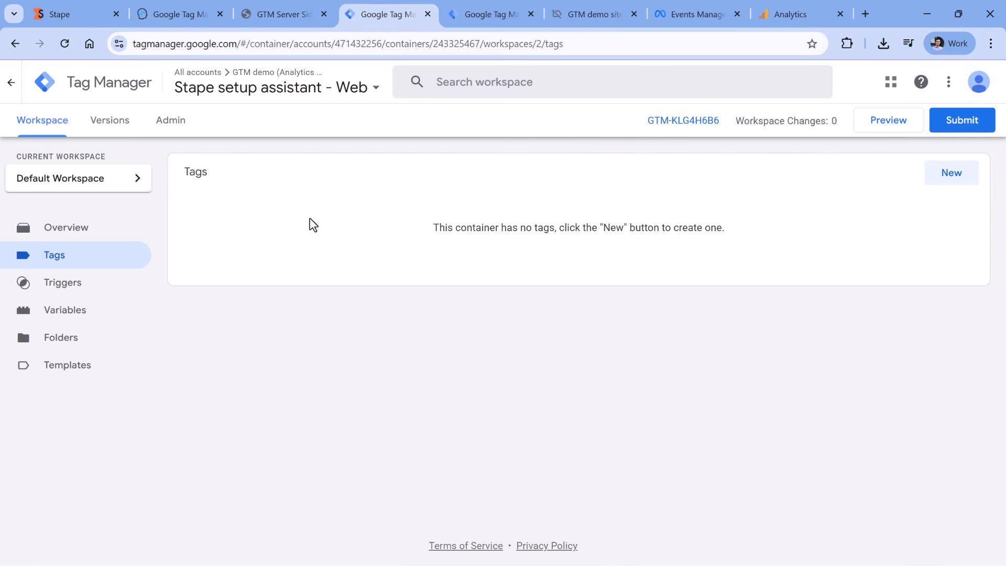
# Check the Admin pages of both the Web container and the server container GTM-5Q7N3GXC
pyautogui.click(173, 128)
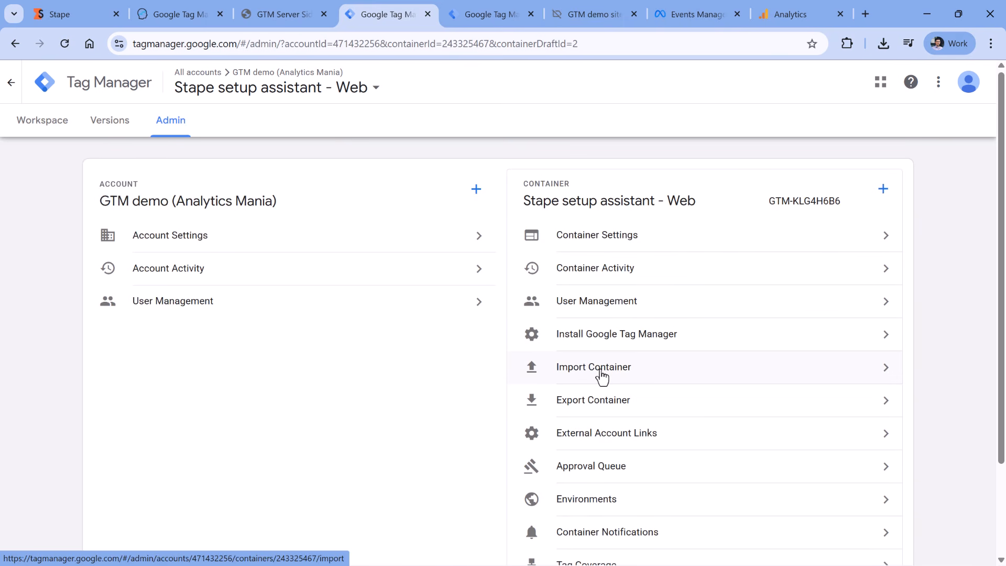
pyautogui.click(483, 14)
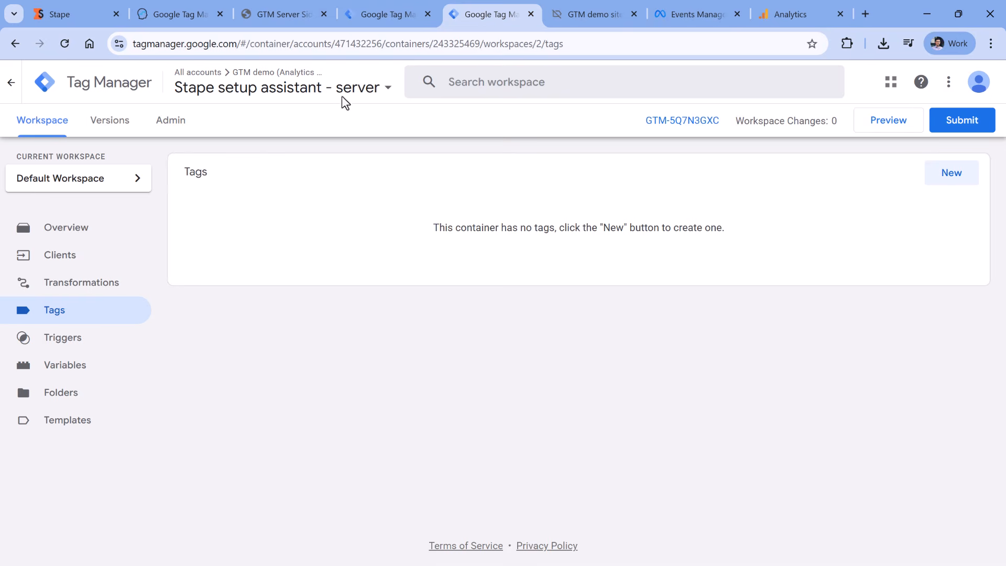
pyautogui.click(173, 128)
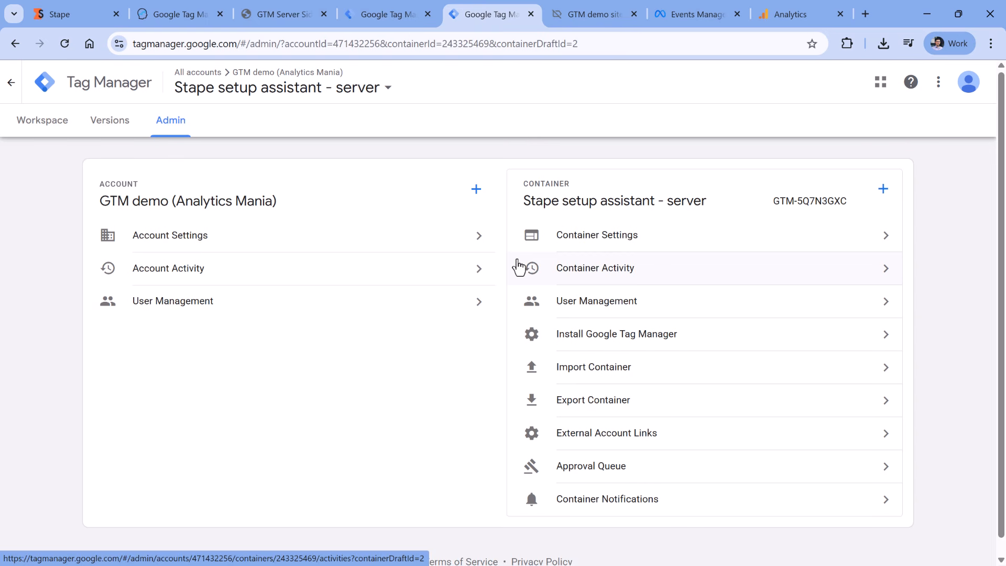
# Reopen Stape's Import templates step and switch it to automatic import via Google sign-in
pyautogui.click(79, 15)
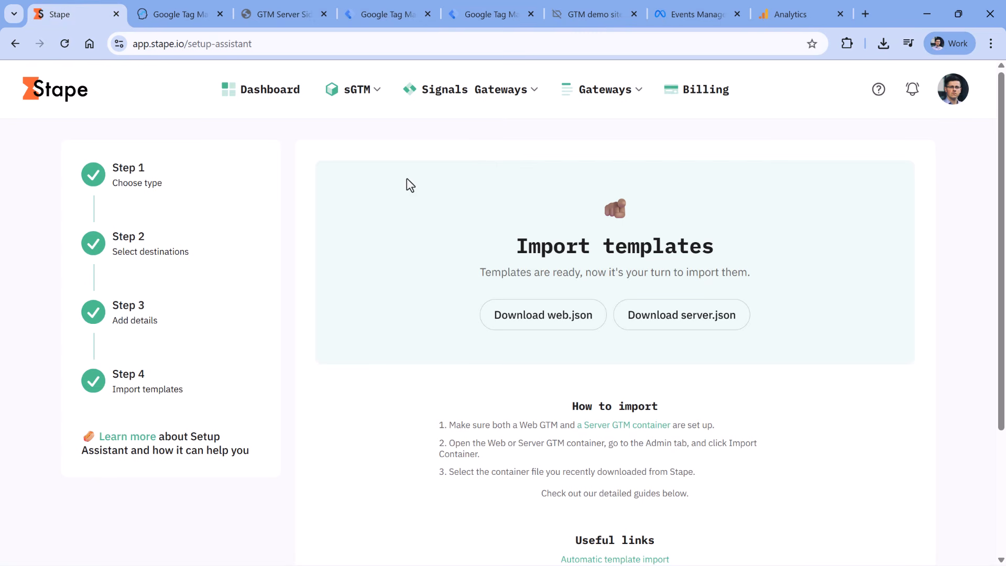
pyautogui.scroll(-3, 337, 307)
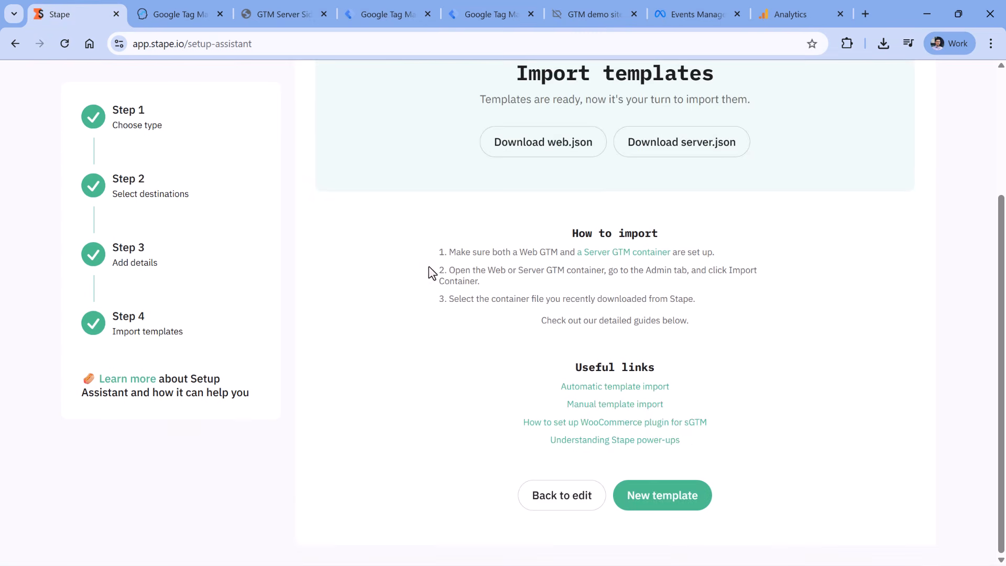
pyautogui.click(562, 495)
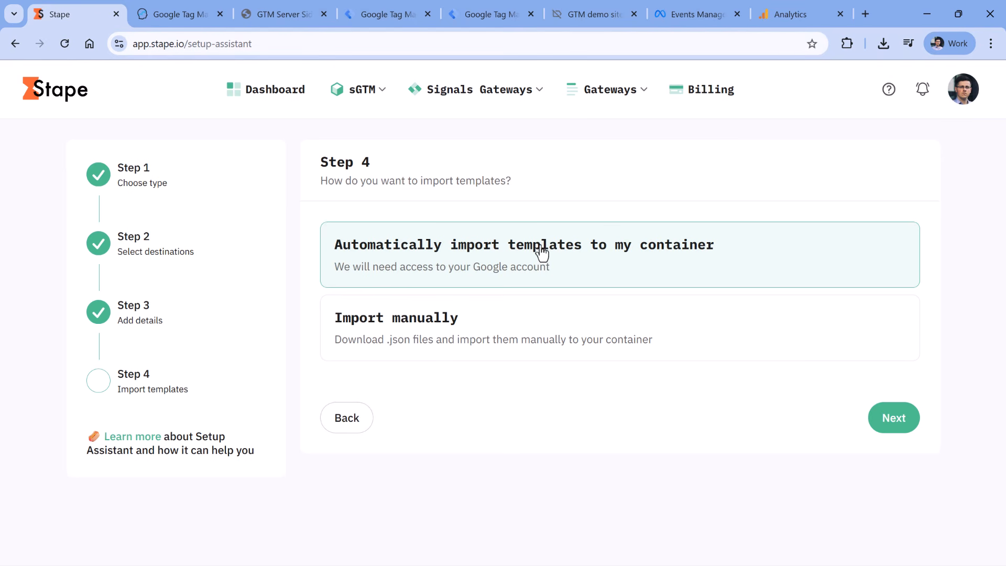
pyautogui.click(883, 417)
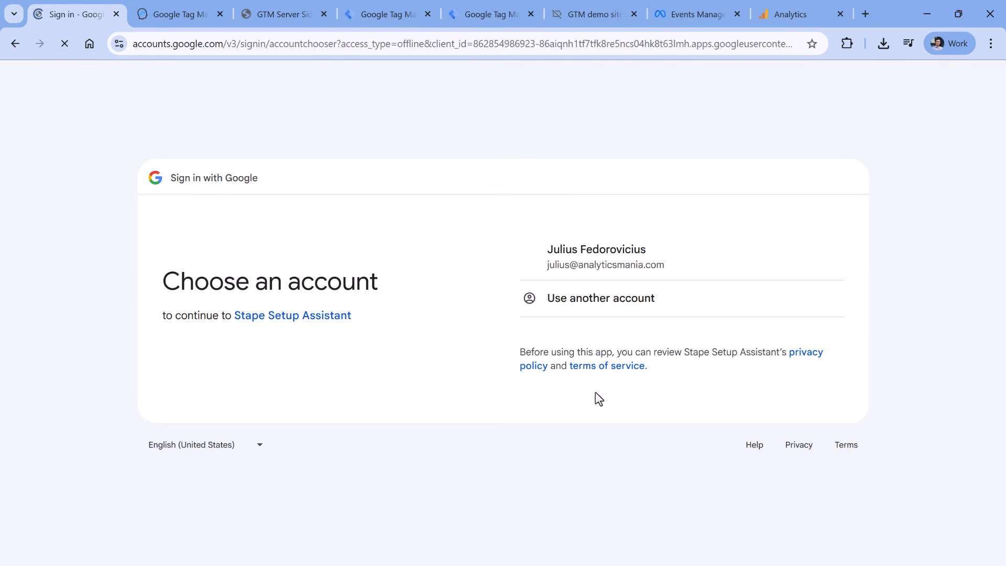
# Sign in with the Google account and grant Stape Setup Assistant all three Tag Manager permissions
pyautogui.click(586, 259)
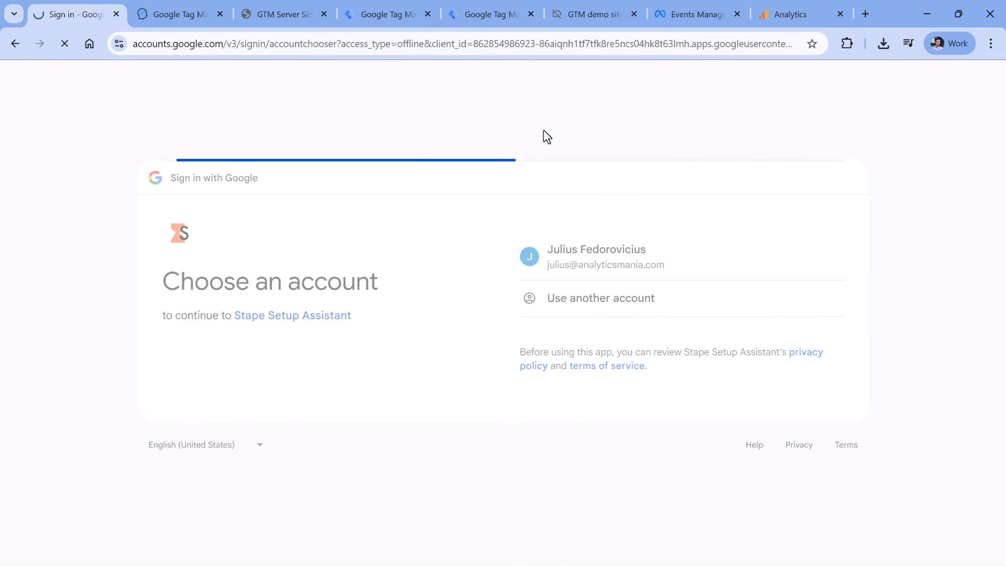
pyautogui.click(763, 450)
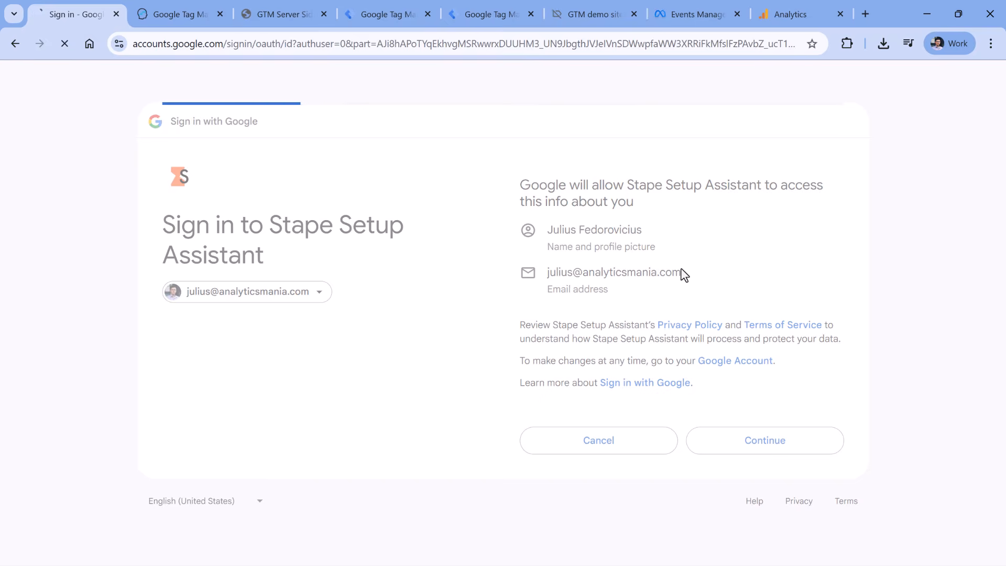
pyautogui.click(523, 212)
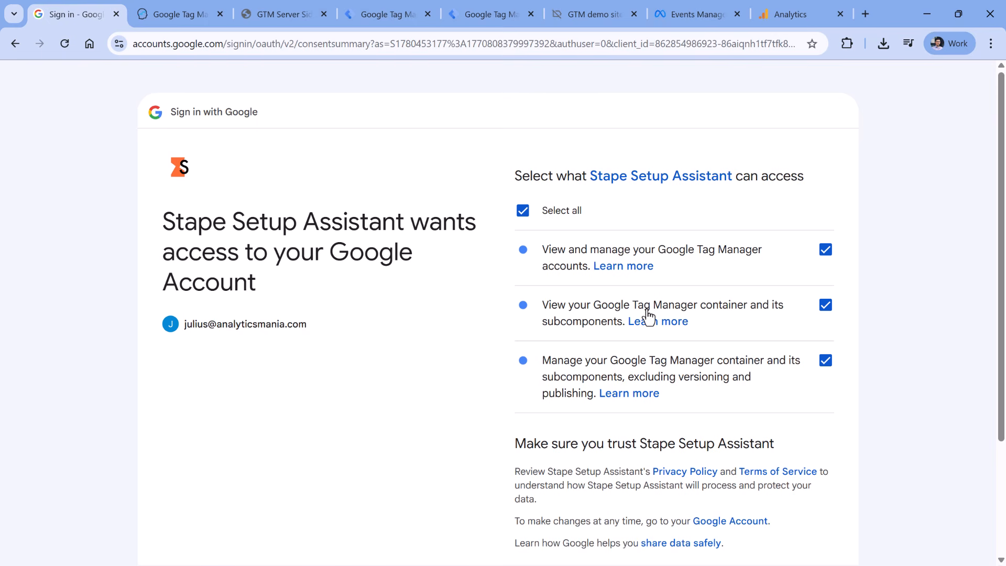
pyautogui.scroll(-2, 649, 317)
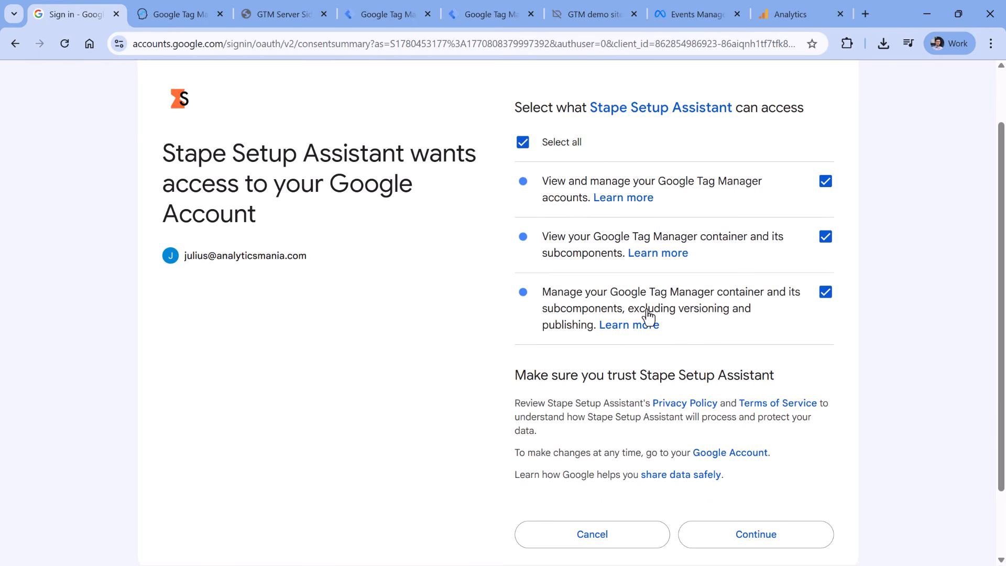
pyautogui.click(756, 539)
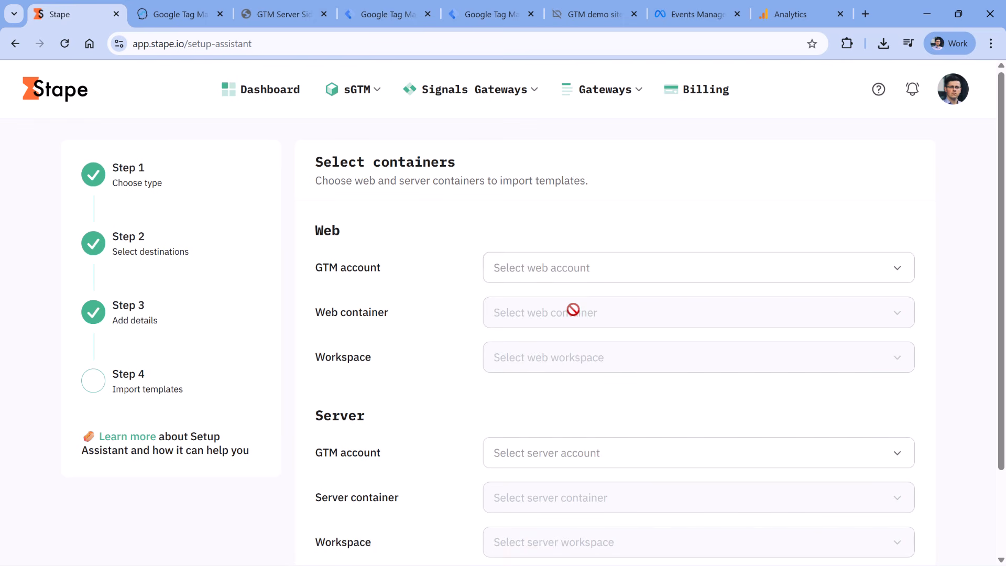
# Look up which GTM account holds the web container in Tag Manager
pyautogui.scroll(-2, 572, 419)
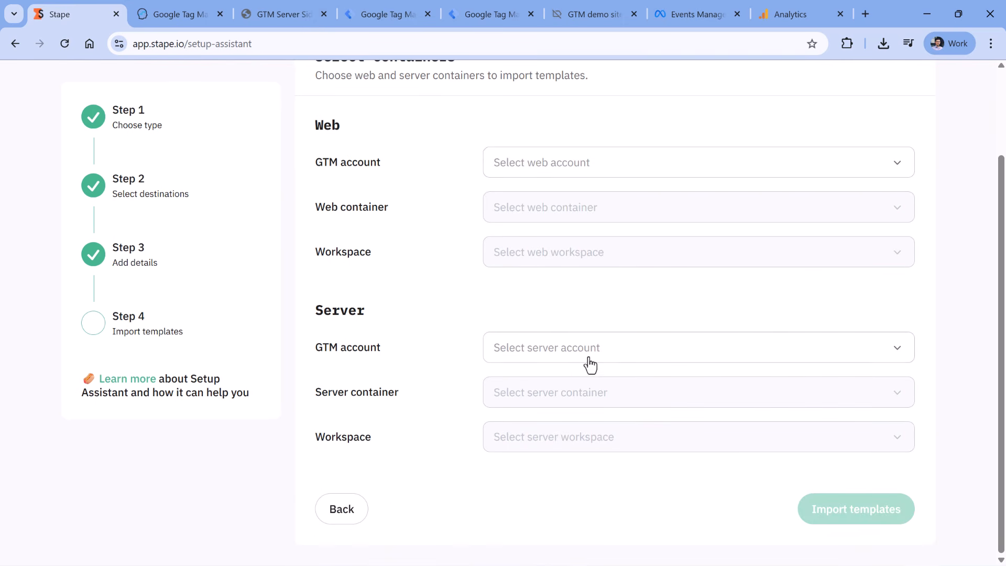
pyautogui.scroll(2, 545, 331)
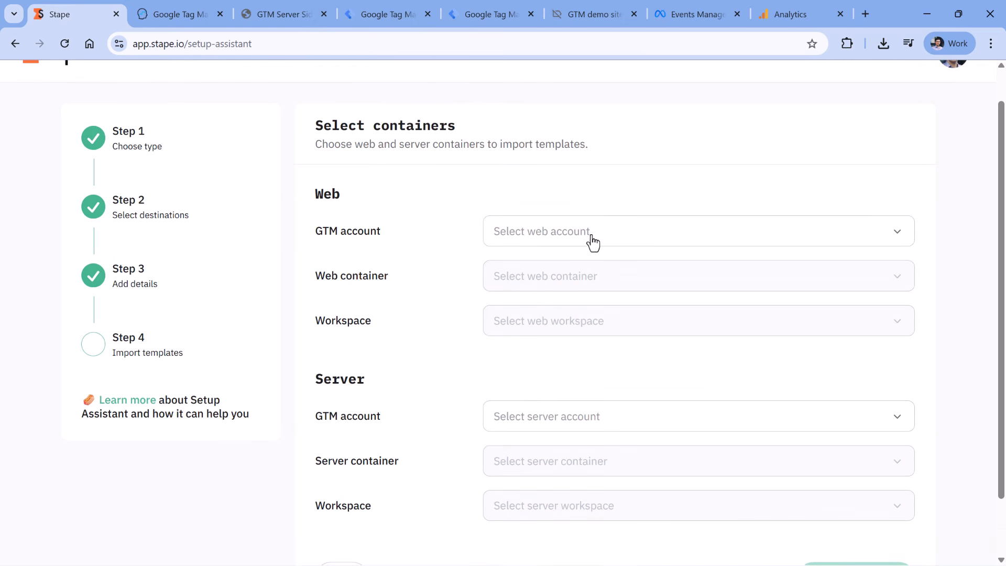
pyautogui.click(568, 225)
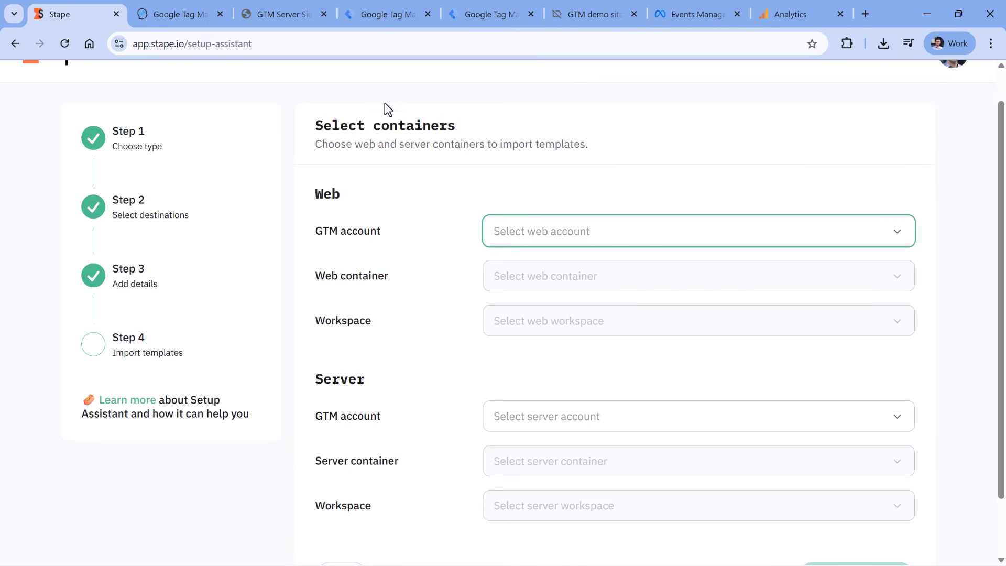
pyautogui.click(376, 15)
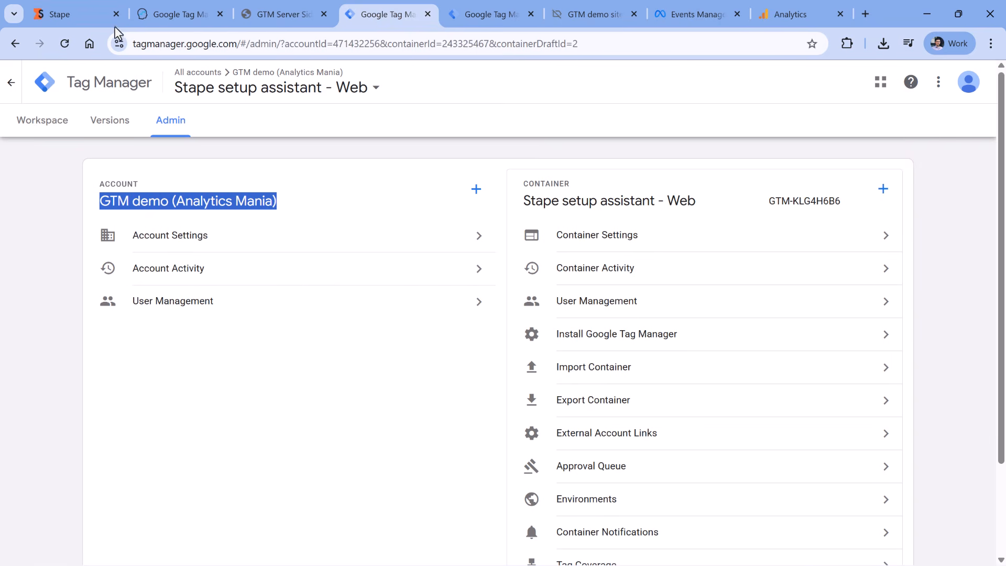
pyautogui.click(79, 14)
# Select GTM demo (Analytics Mania), Stape setup assistant - Web and Default Workspace for the web container
pyautogui.click(603, 241)
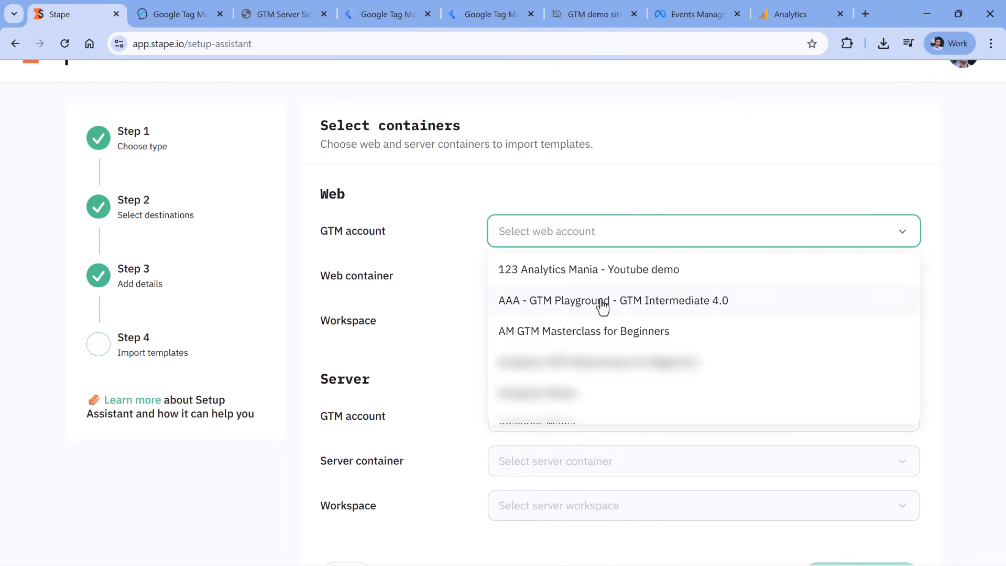
pyautogui.scroll(-5, 650, 333)
pyautogui.click(566, 330)
pyautogui.click(573, 280)
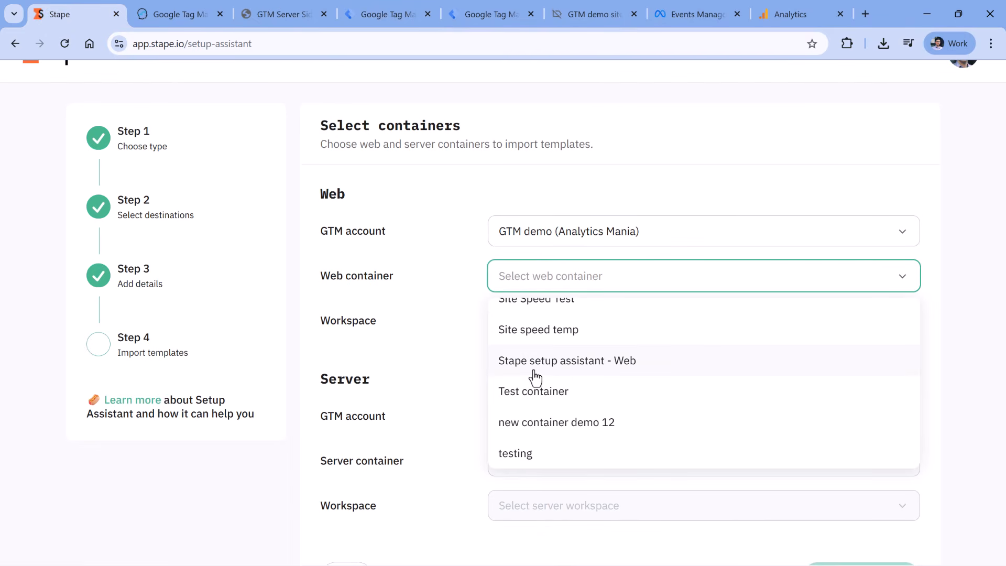
pyautogui.click(573, 367)
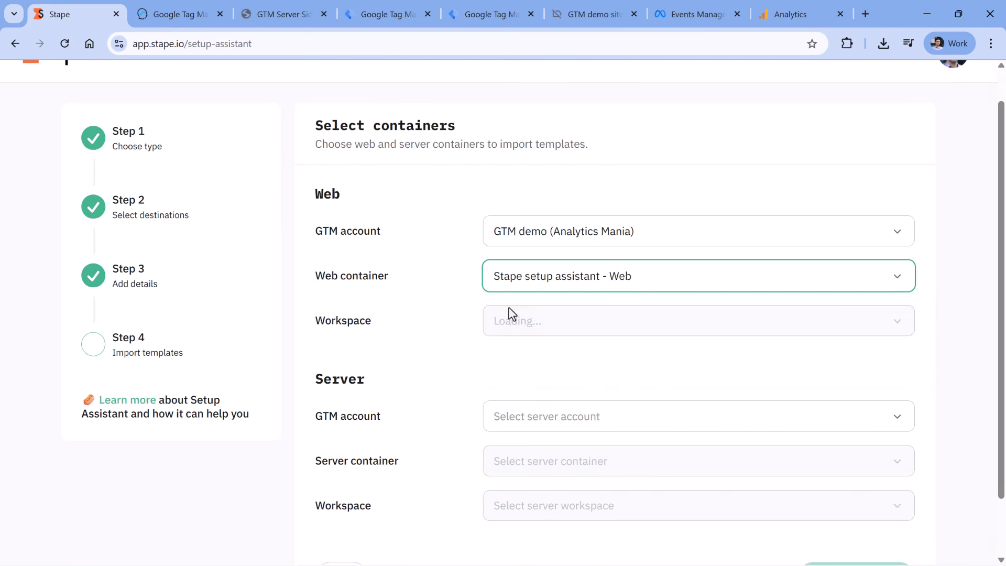
pyautogui.click(580, 329)
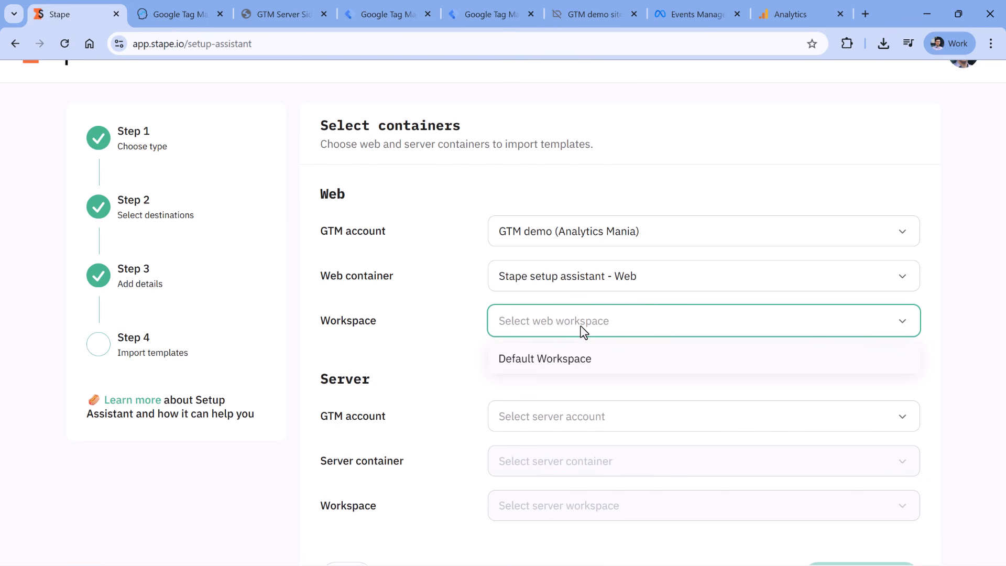
pyautogui.click(548, 361)
# Select GTM demo (Analytics Mania), Stape setup assistant - server and Default Workspace, then import templates
pyautogui.scroll(-1, 435, 220)
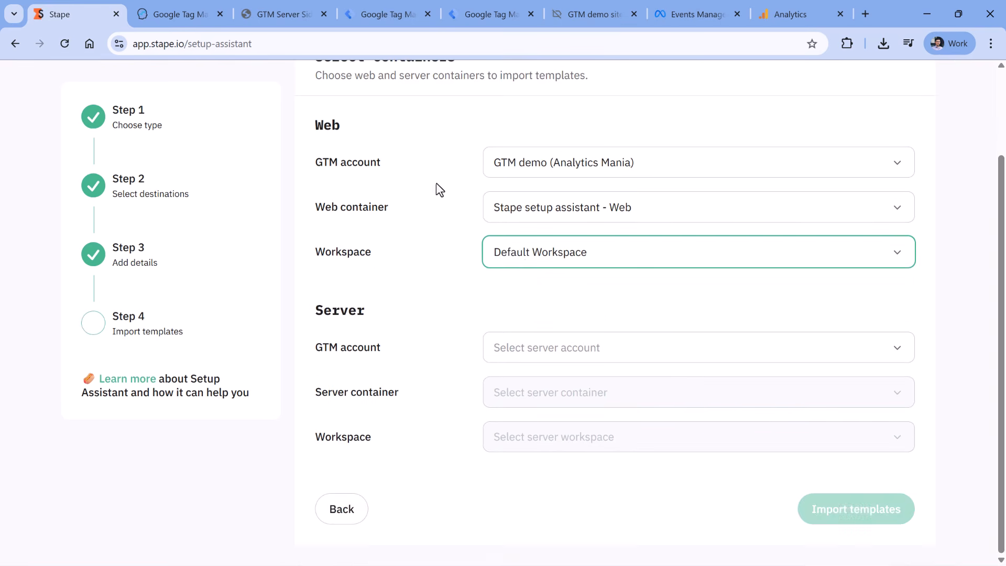
pyautogui.click(587, 347)
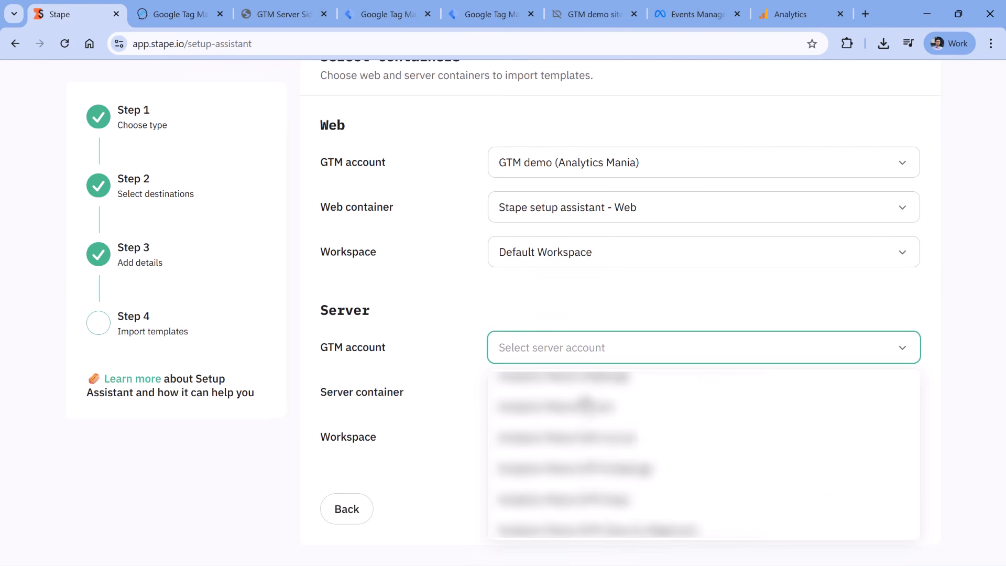
pyautogui.click(579, 419)
pyautogui.click(579, 391)
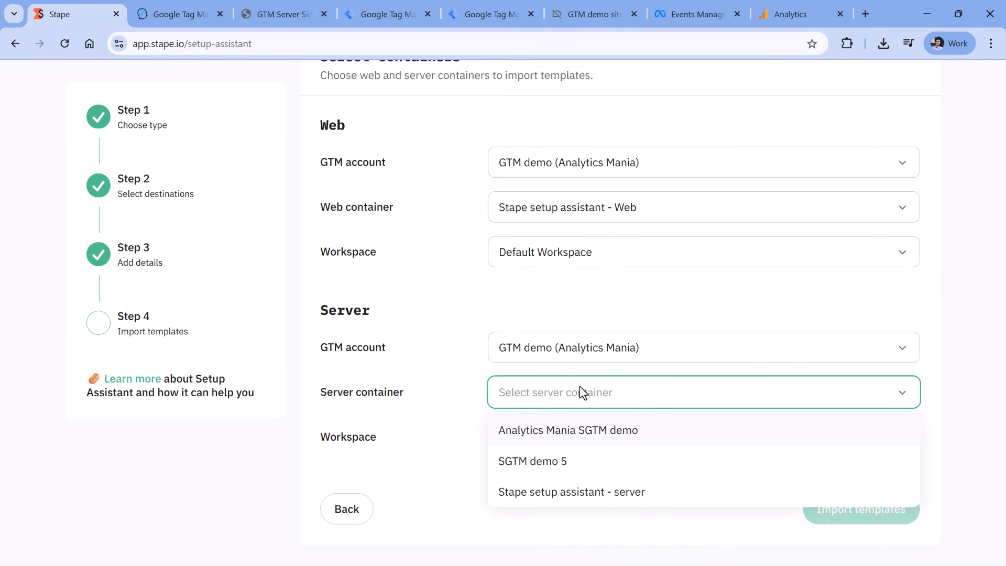
pyautogui.click(578, 495)
pyautogui.click(544, 436)
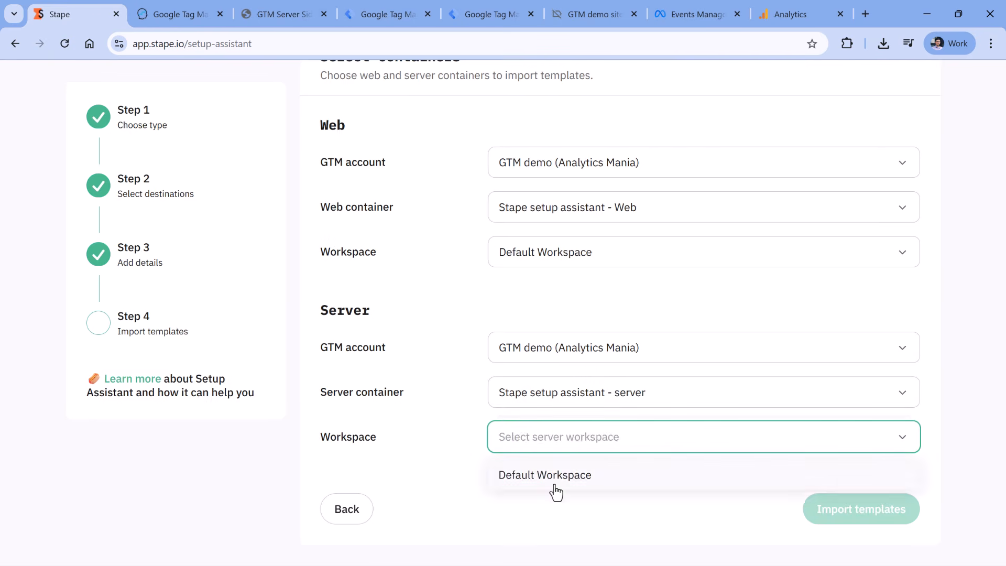
pyautogui.click(551, 484)
pyautogui.click(859, 512)
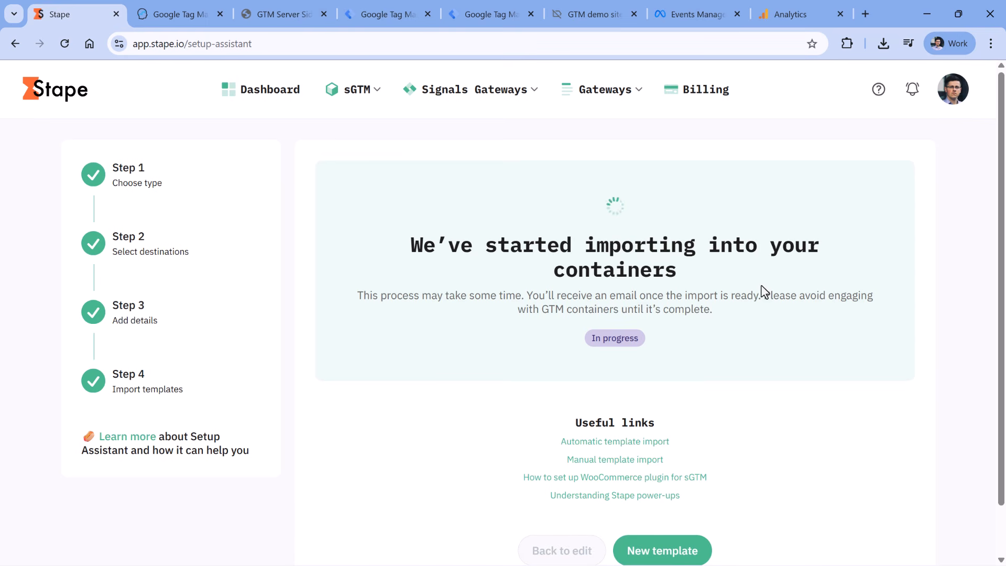
# Highlight the warning about leaving the containers untouched while the import completes
pyautogui.moveTo(765, 302); pyautogui.dragTo(765, 309)
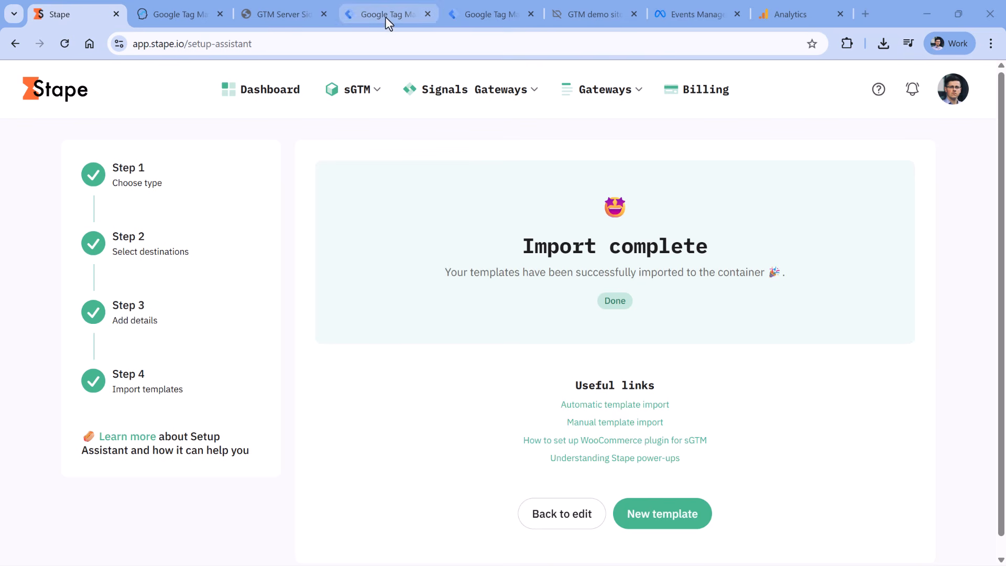
# Review the imported changes in the server container's workspace overview
pyautogui.click(491, 16)
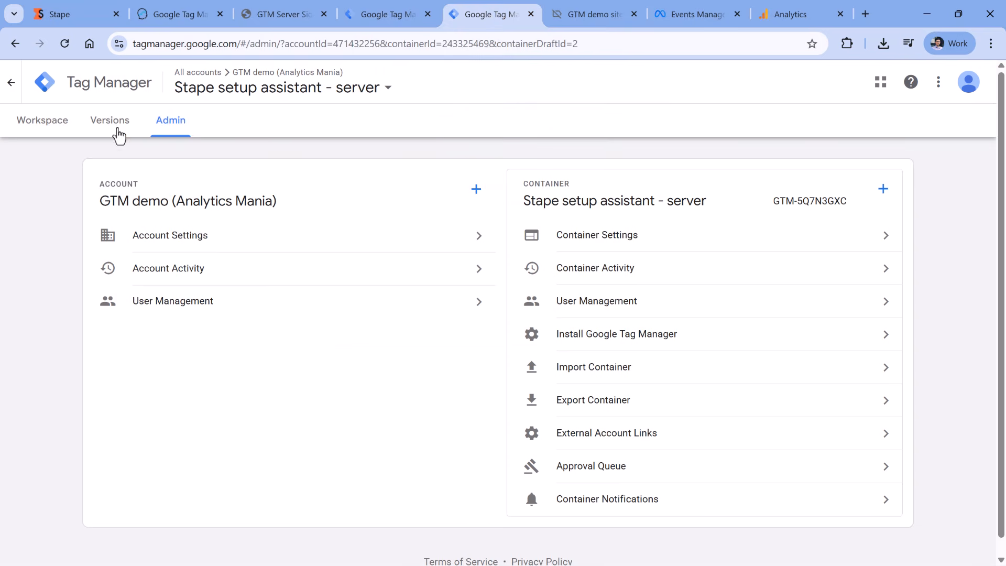
pyautogui.click(46, 130)
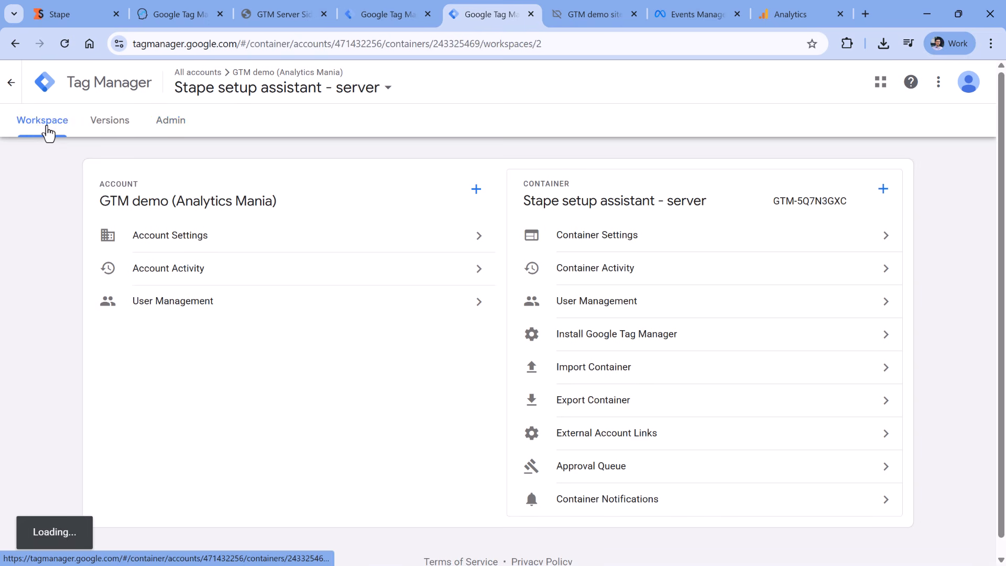
pyautogui.scroll(-15, 429, 262)
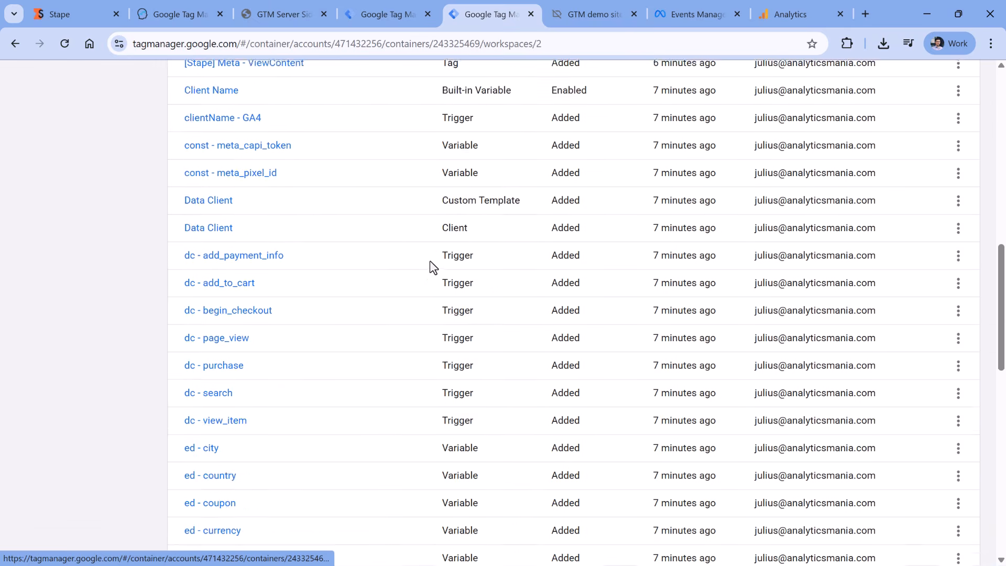
pyautogui.scroll(-12, 429, 261)
pyautogui.scroll(15, 429, 260)
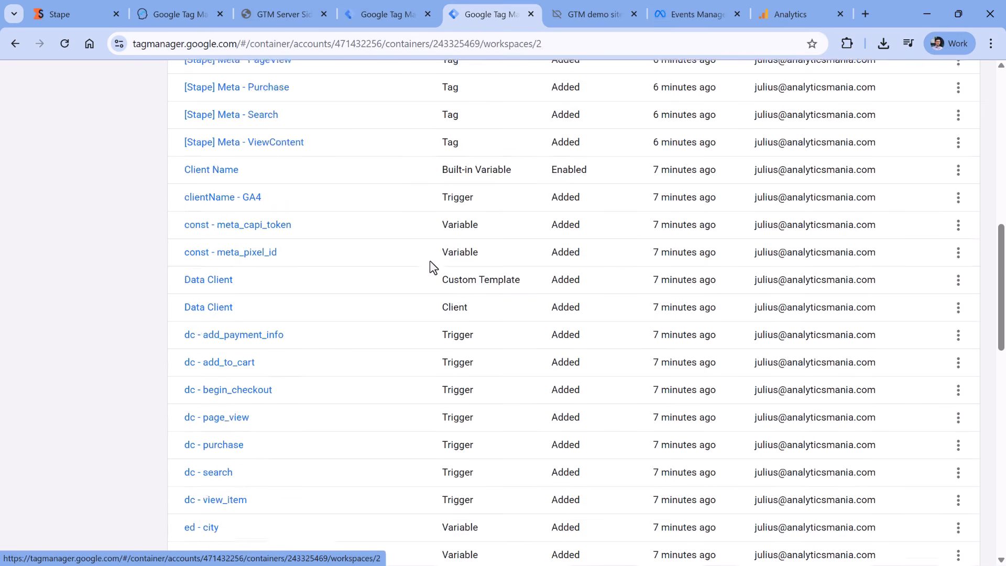
pyautogui.scroll(-2, 430, 259)
# Review the imported changes in the Web container's workspace overview
pyautogui.click(389, 15)
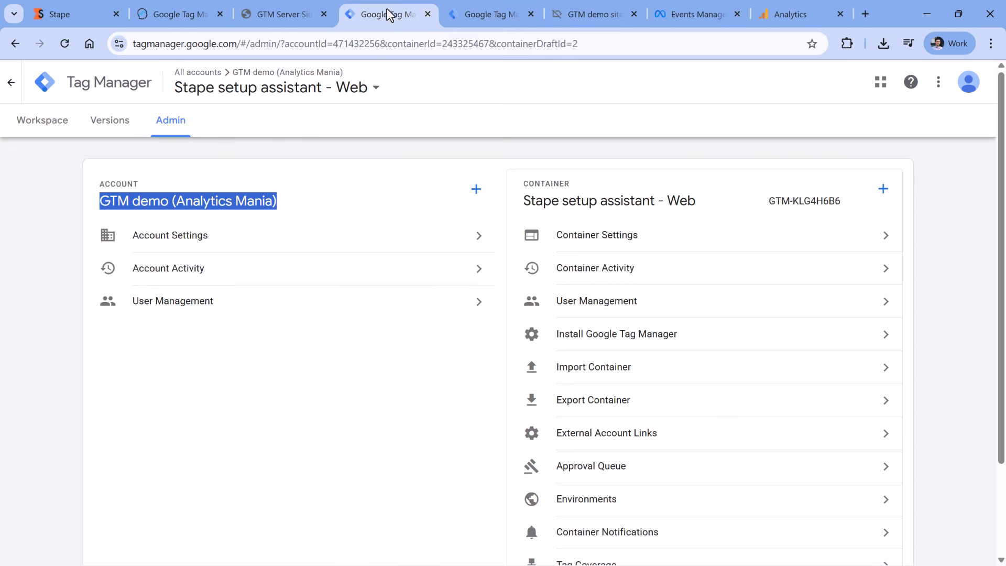
pyautogui.click(38, 126)
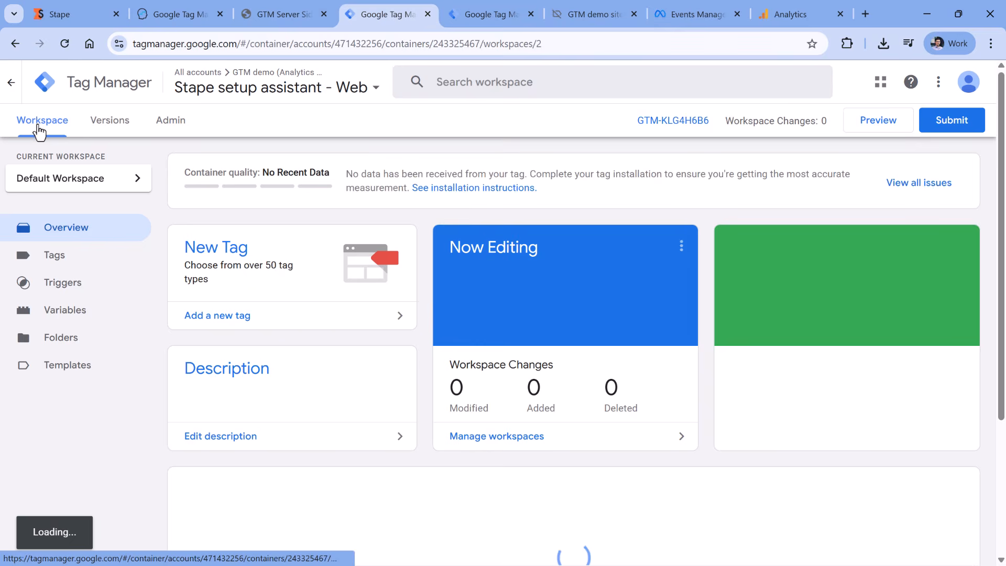
pyautogui.scroll(-14, 409, 193)
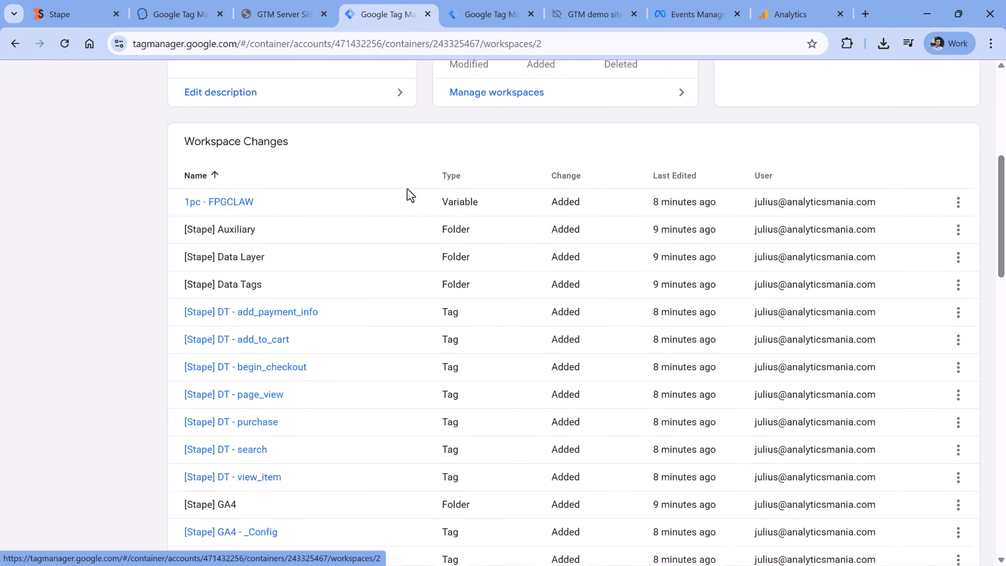
pyautogui.scroll(15, 410, 195)
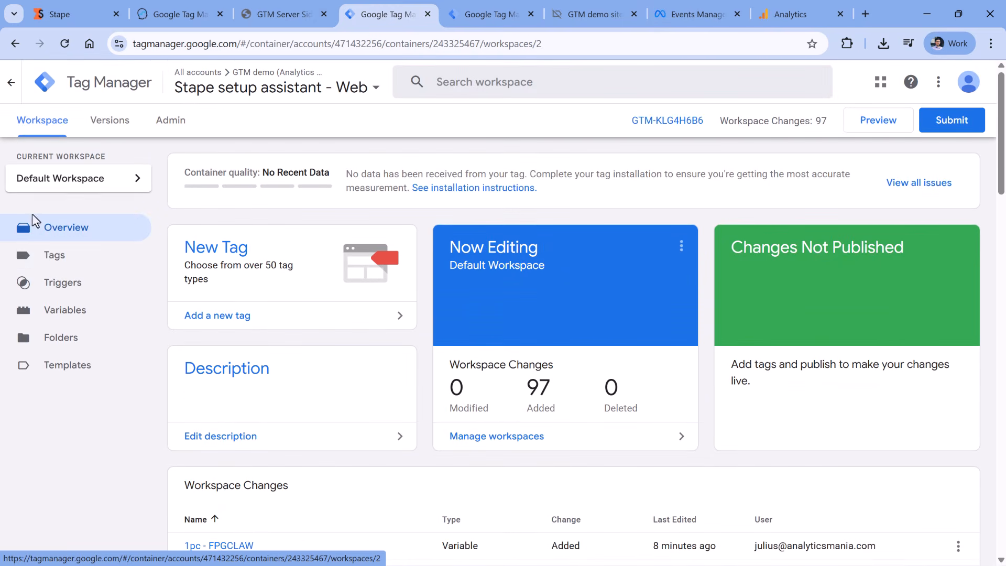
# Inspect the [Stape] GA4 - _Config tag's settings in the Web container
pyautogui.click(55, 255)
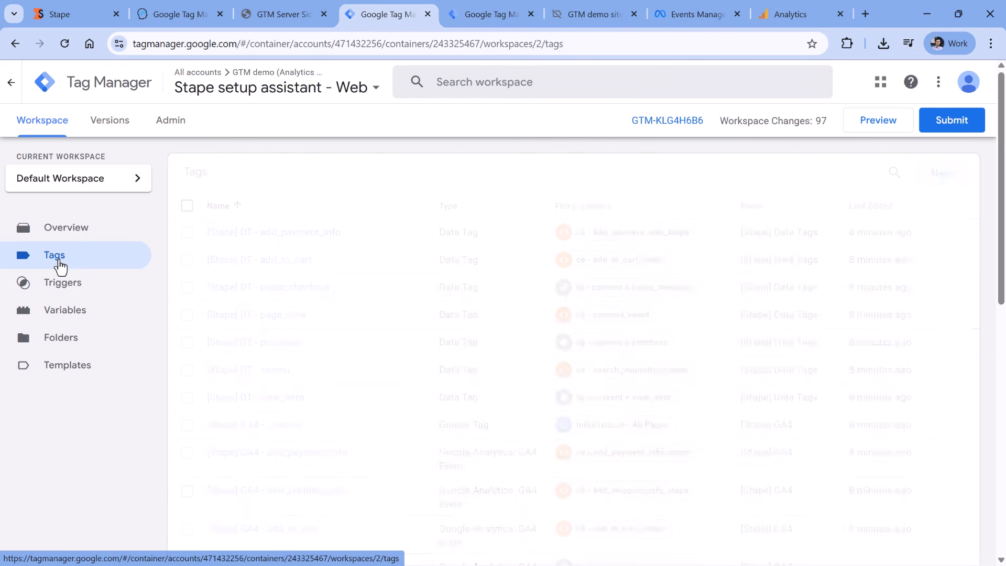
pyautogui.scroll(-10, 317, 258)
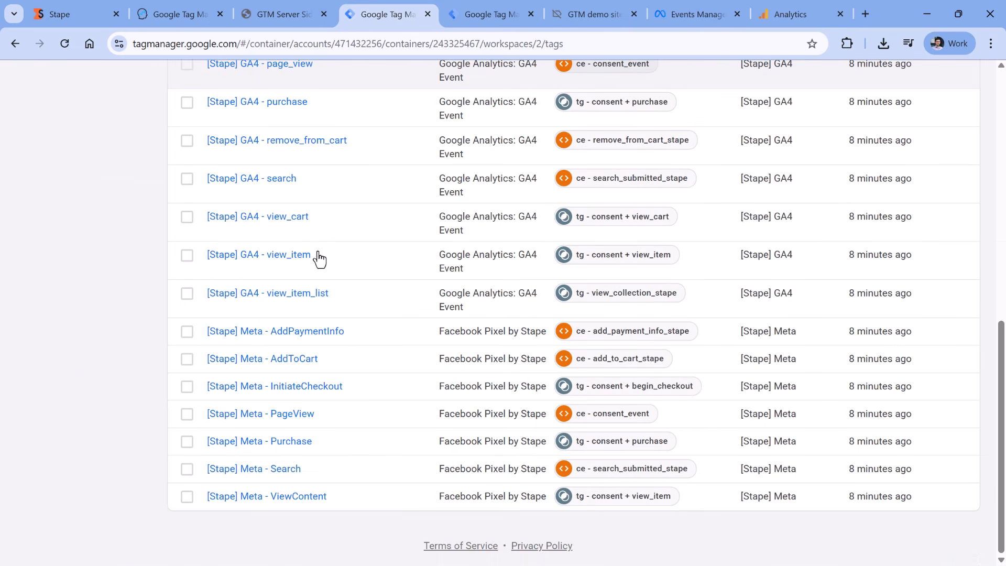
pyautogui.scroll(5, 316, 258)
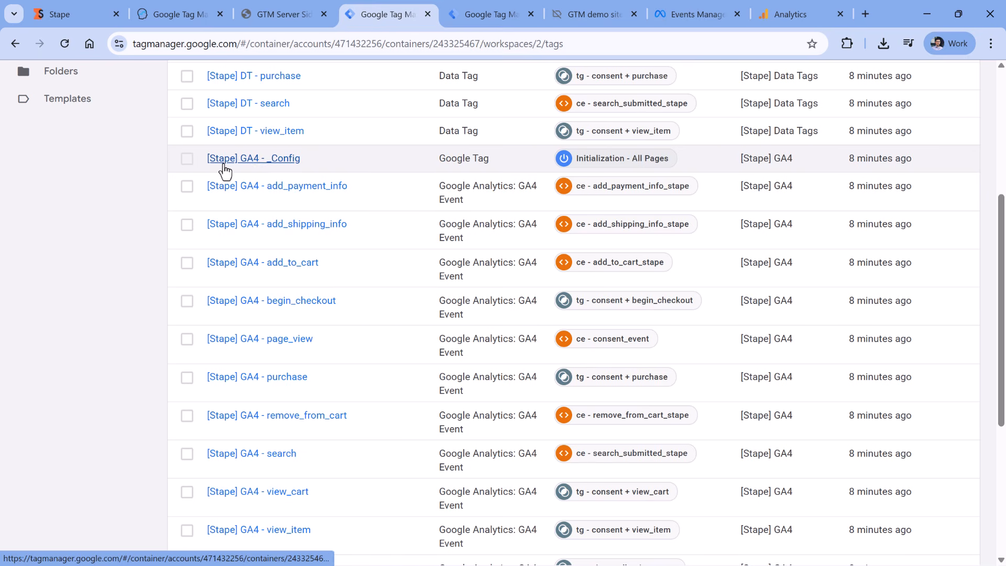
pyautogui.click(291, 163)
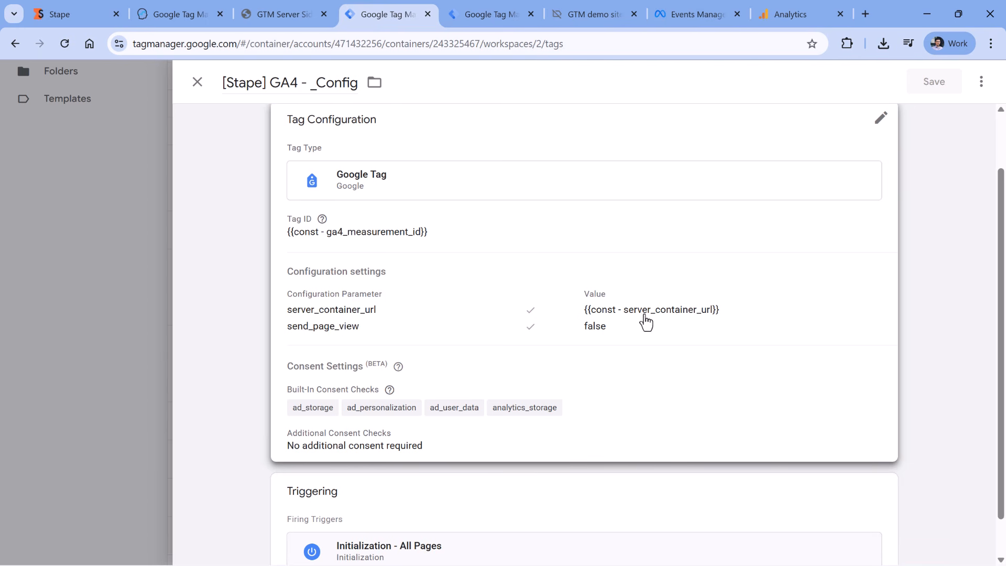
pyautogui.click(197, 82)
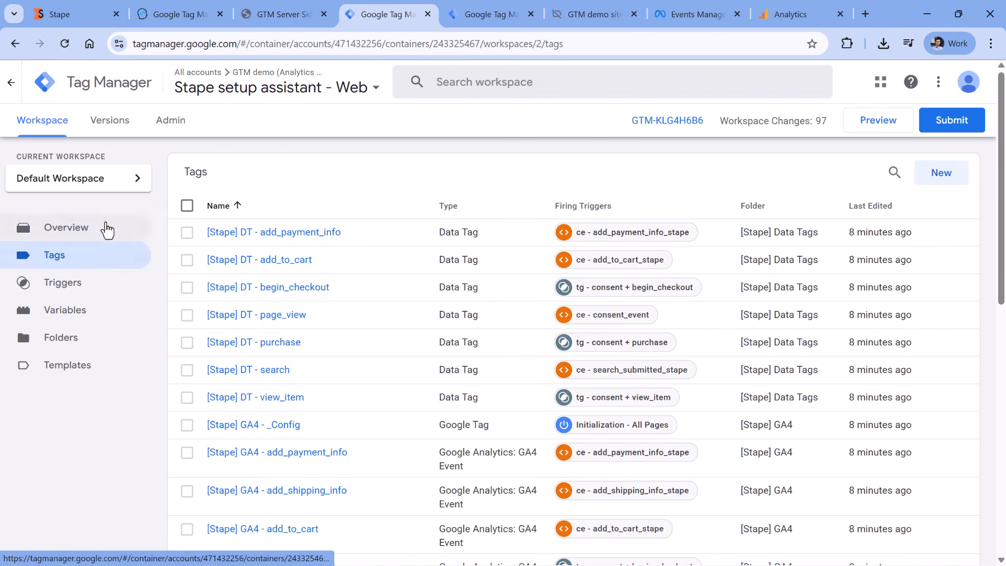
# Check the const - ga4_measurement_id constant's value, then return to the server container overview
pyautogui.click(87, 312)
pyautogui.scroll(-5, 480, 274)
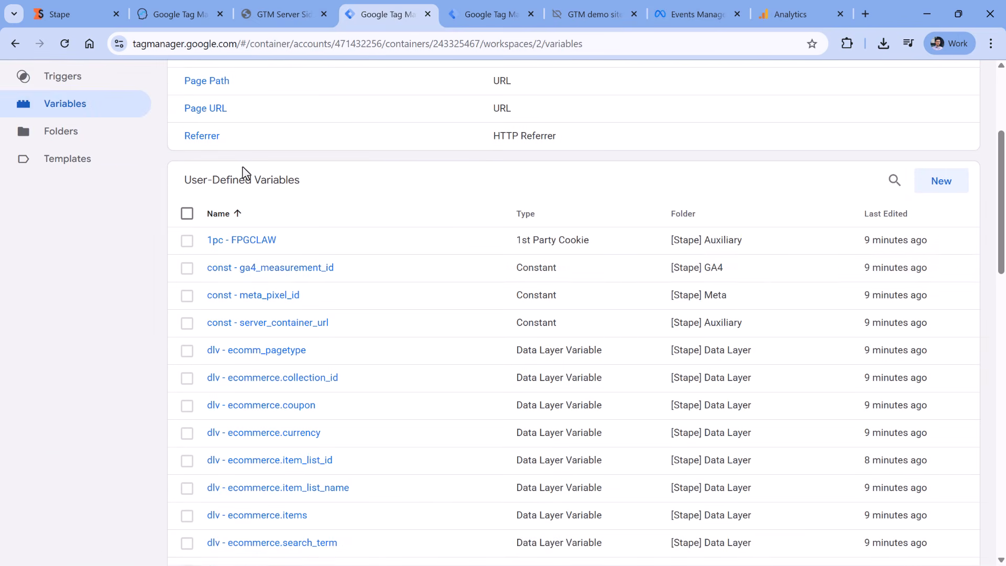
pyautogui.click(269, 267)
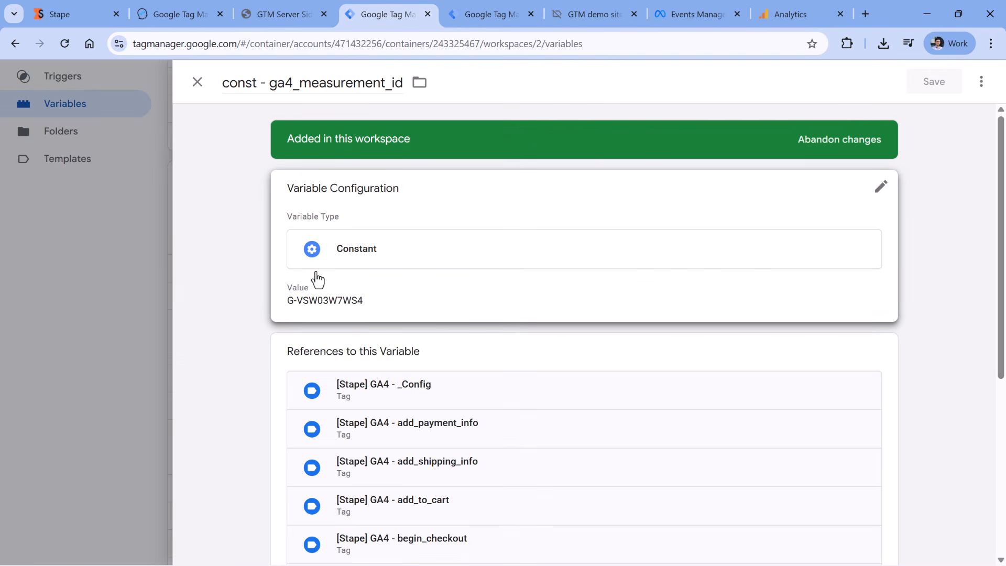
pyautogui.click(150, 296)
pyautogui.scroll(5, 309, 309)
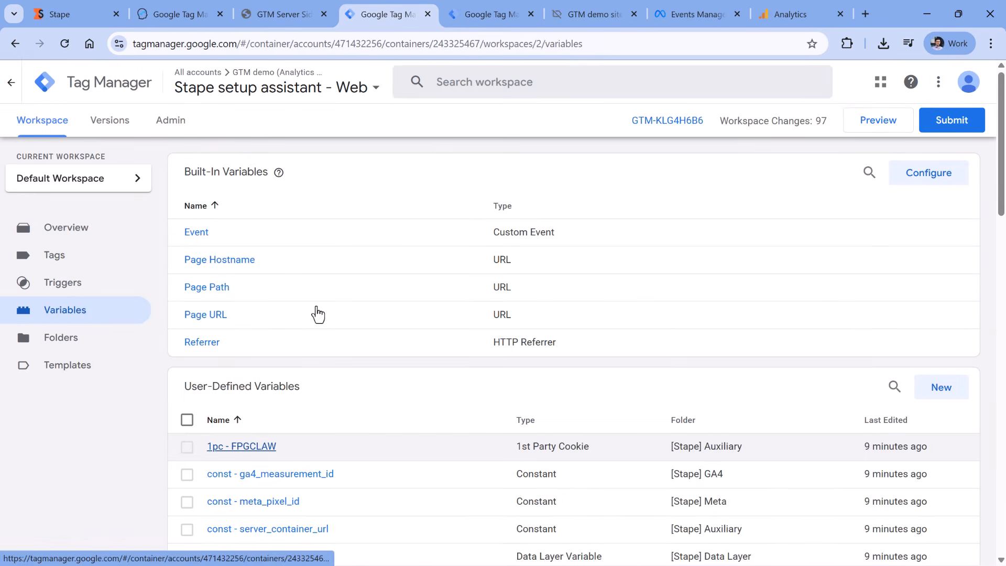
pyautogui.click(492, 15)
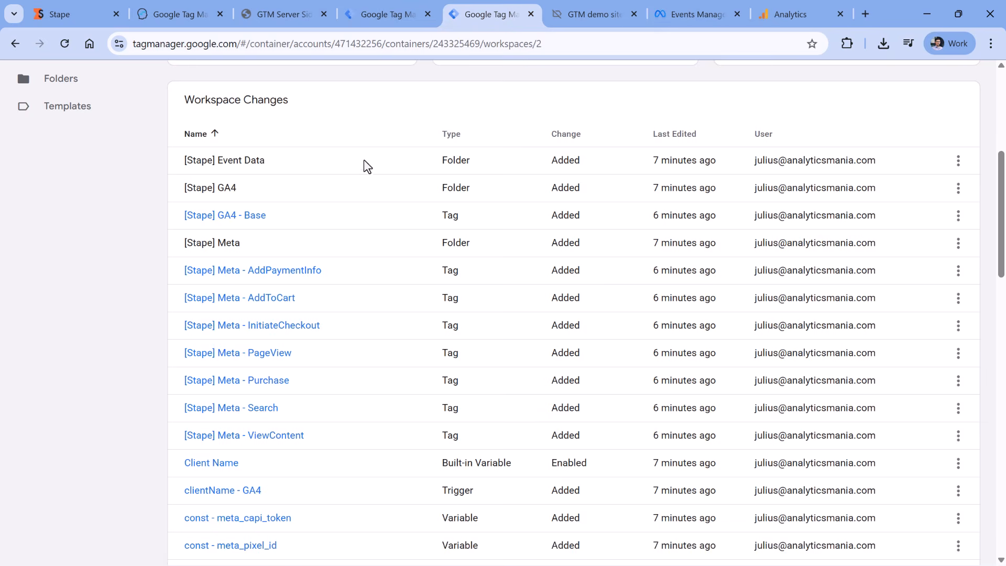
# Review the server container's imported clients and tags, then return to the Web container's tags
pyautogui.scroll(5, 365, 163)
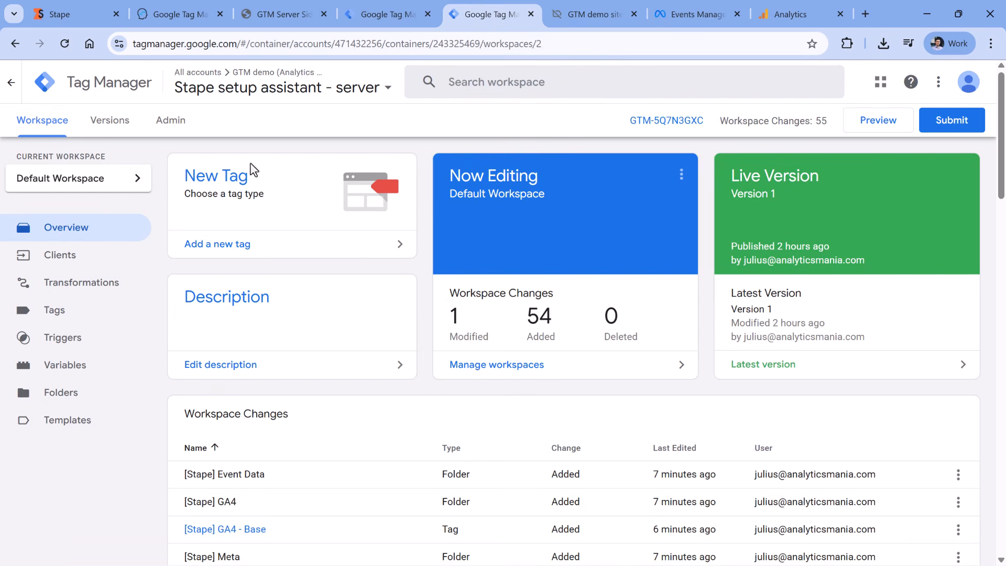
pyautogui.click(78, 254)
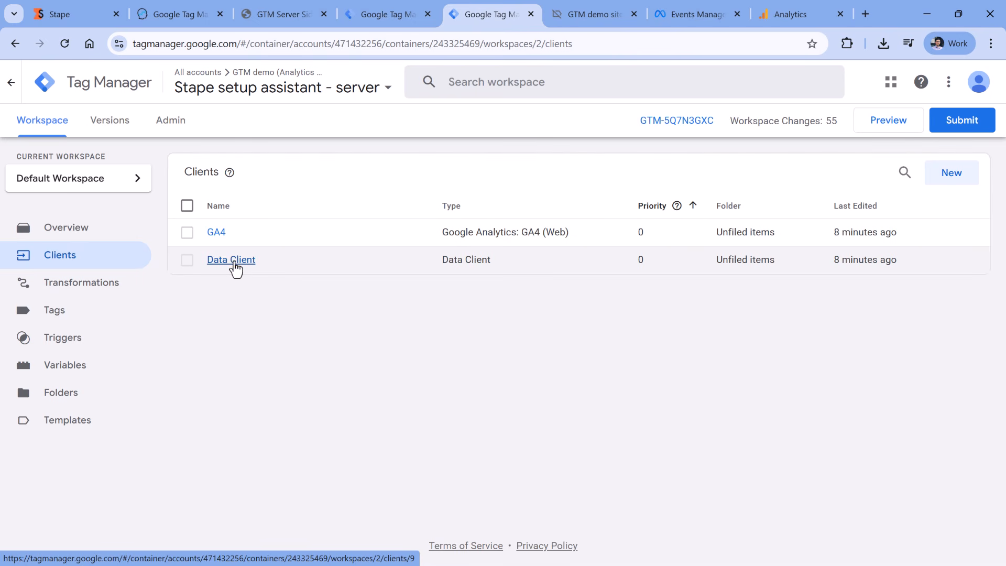
pyautogui.click(55, 322)
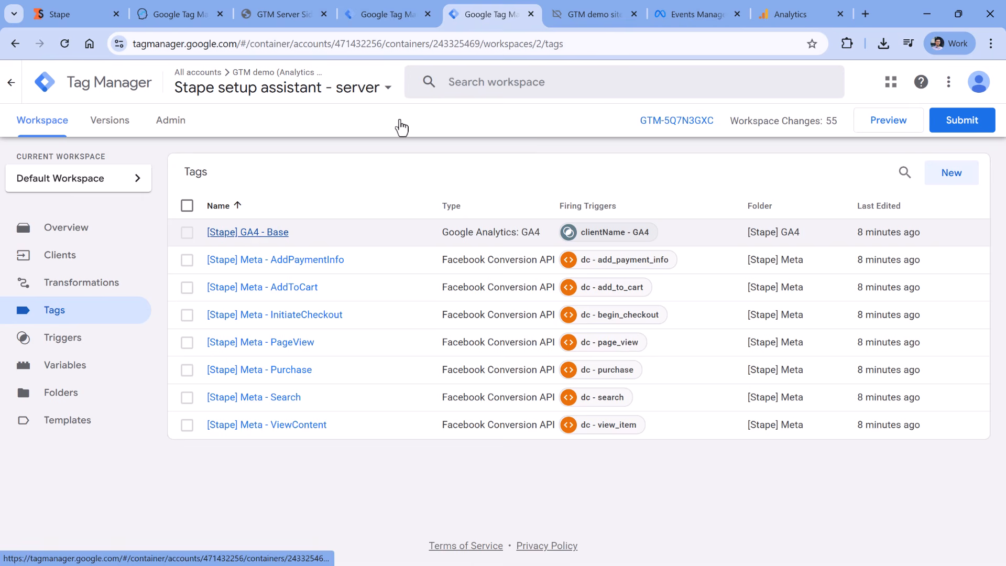
pyautogui.click(397, 19)
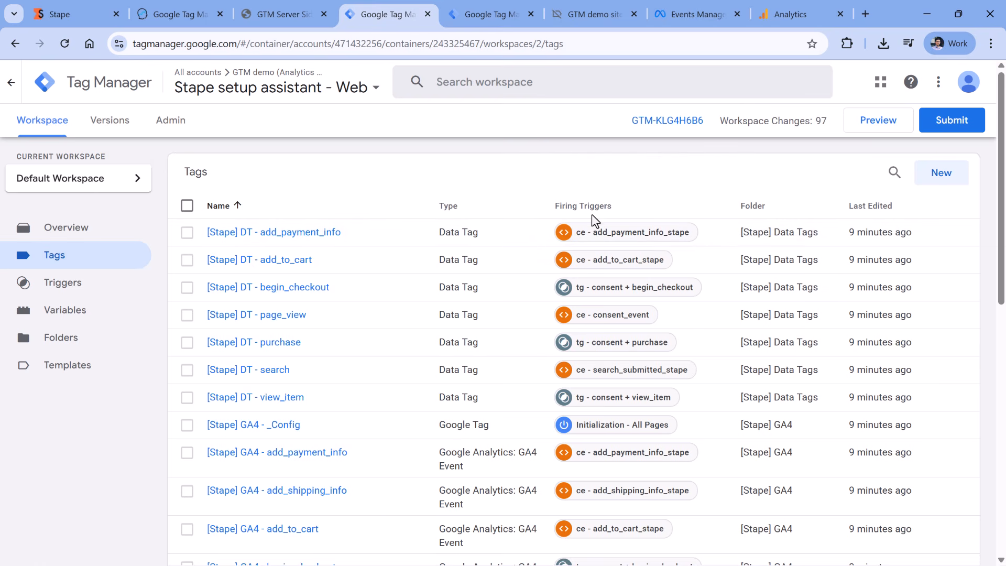
# Preview the Web container on gtmplayground.com and confirm _Config and page_view tags fired
pyautogui.hotkey('ctrl', 'Tab')
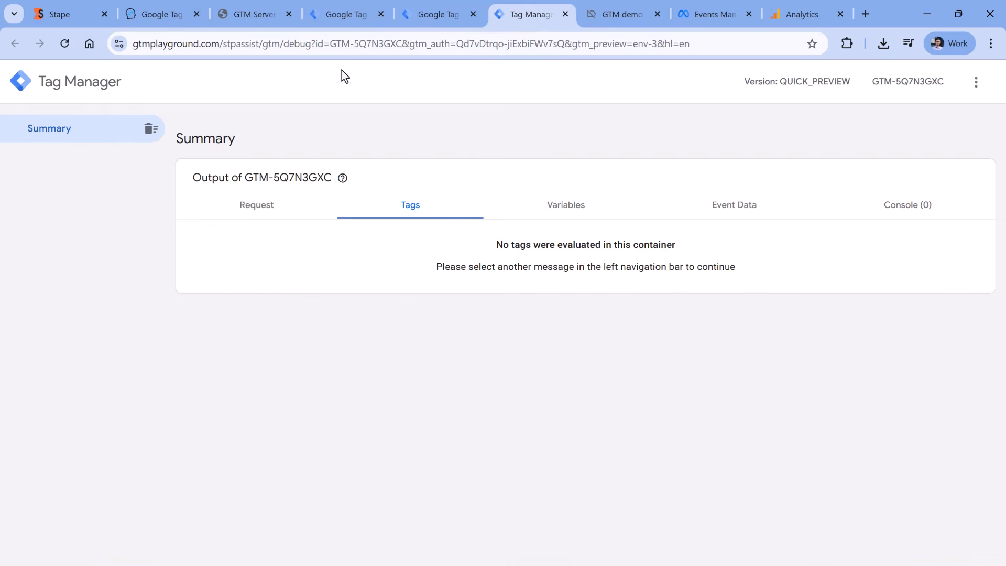
pyautogui.click(336, 13)
pyautogui.scroll(10, 355, 149)
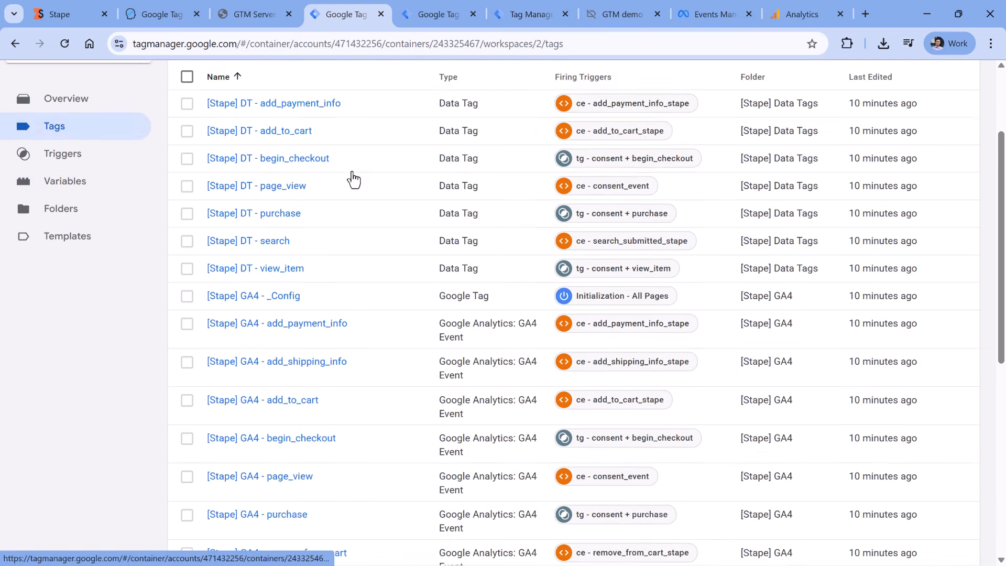
pyautogui.click(883, 129)
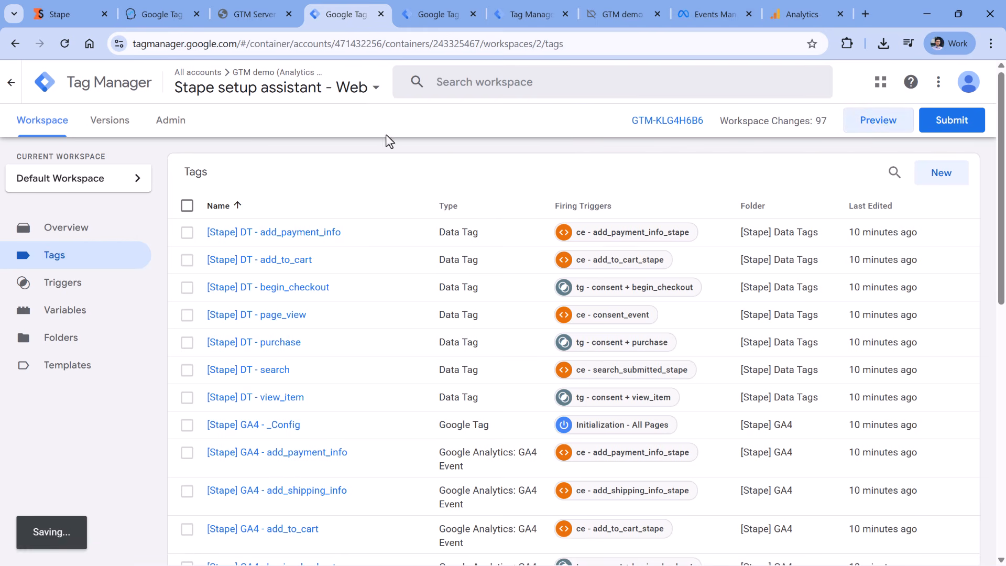
pyautogui.click(504, 394)
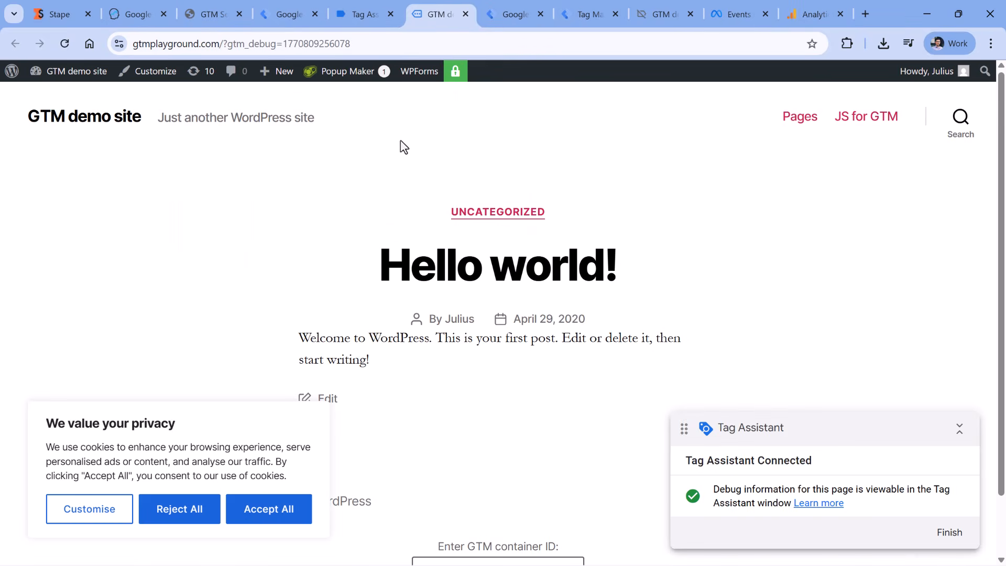
pyautogui.click(361, 15)
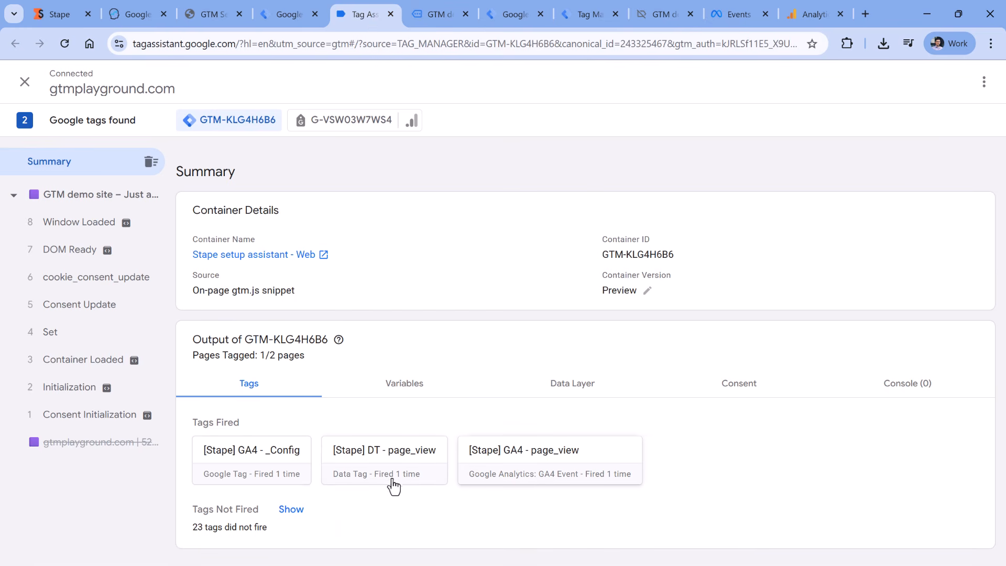
pyautogui.click(81, 389)
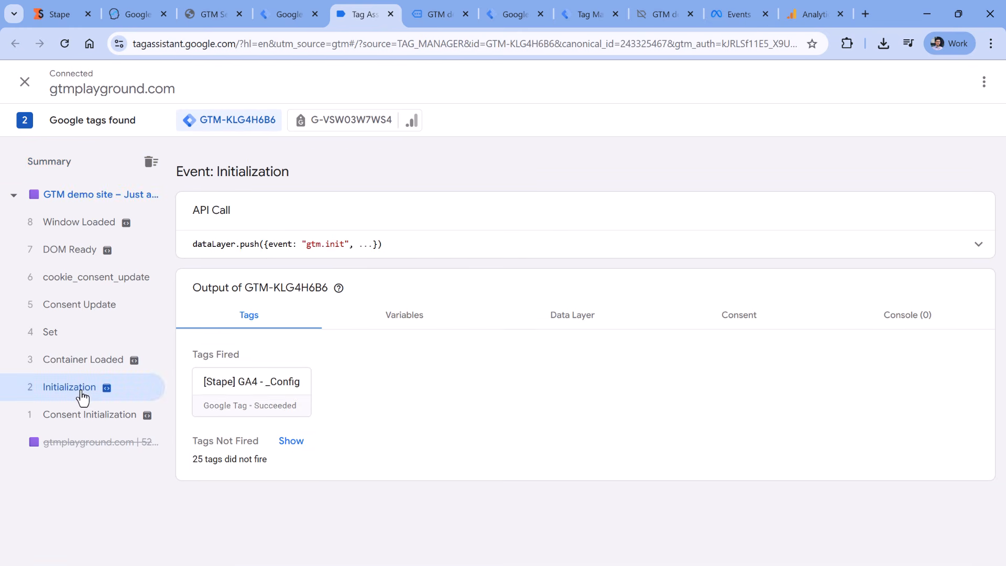
pyautogui.click(251, 402)
pyautogui.click(858, 130)
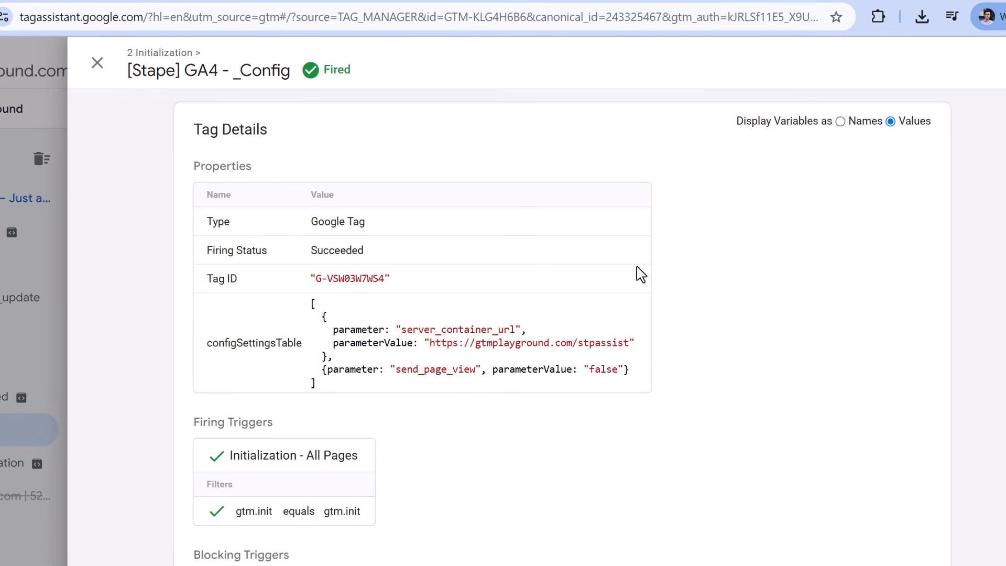
pyautogui.tripleClick(311, 279)
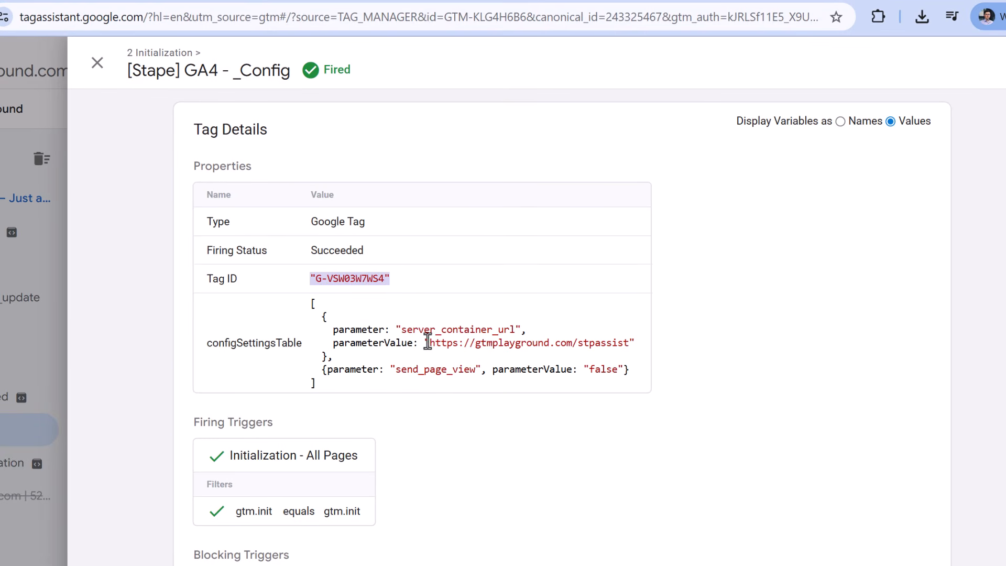
pyautogui.moveTo(427, 343); pyautogui.dragTo(626, 341)
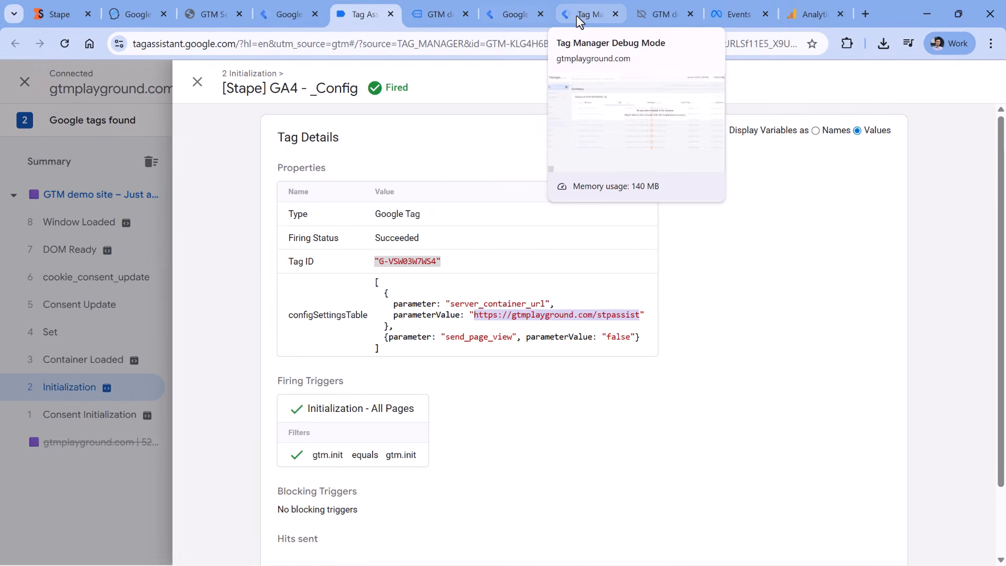
# Confirm [Stape] GA4 - Base fired on the server page_view events, then view Analytics data streams
pyautogui.click(576, 14)
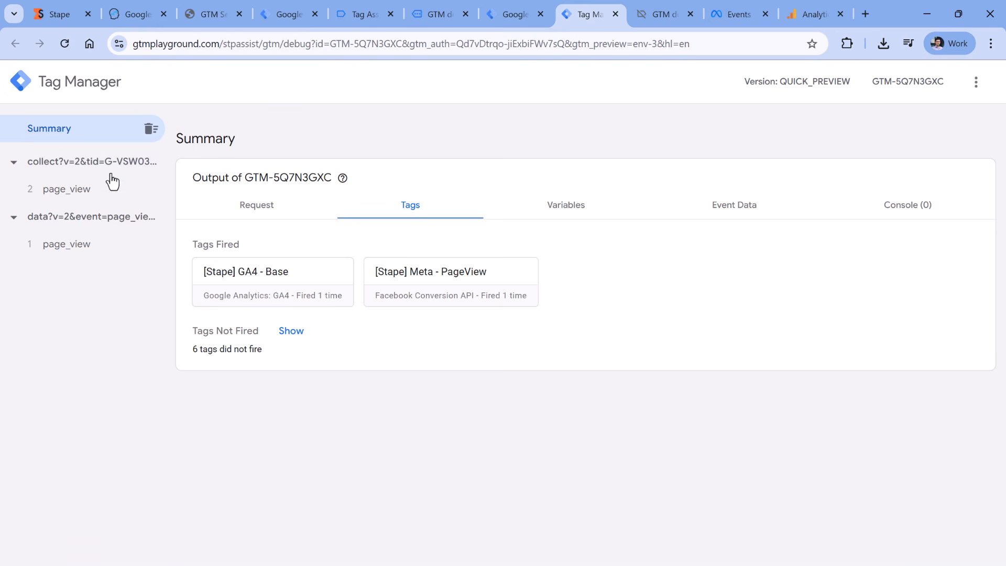
pyautogui.click(65, 256)
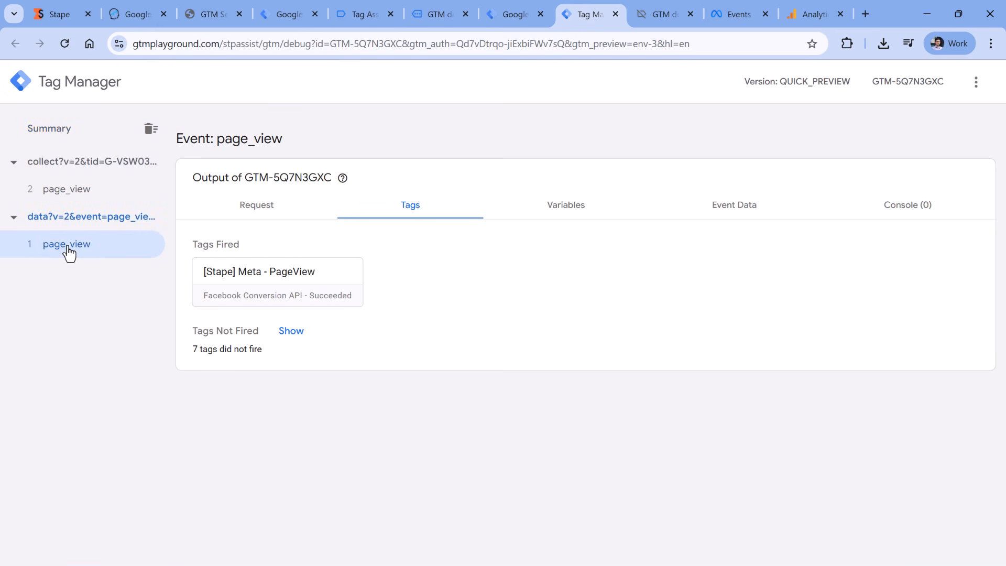
pyautogui.click(68, 193)
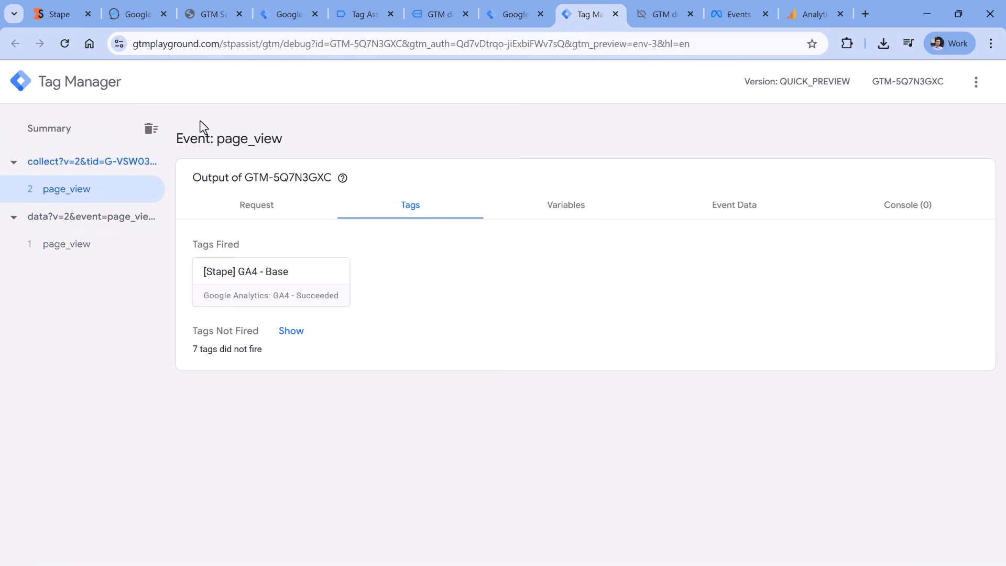
pyautogui.click(273, 281)
pyautogui.scroll(-2, 522, 281)
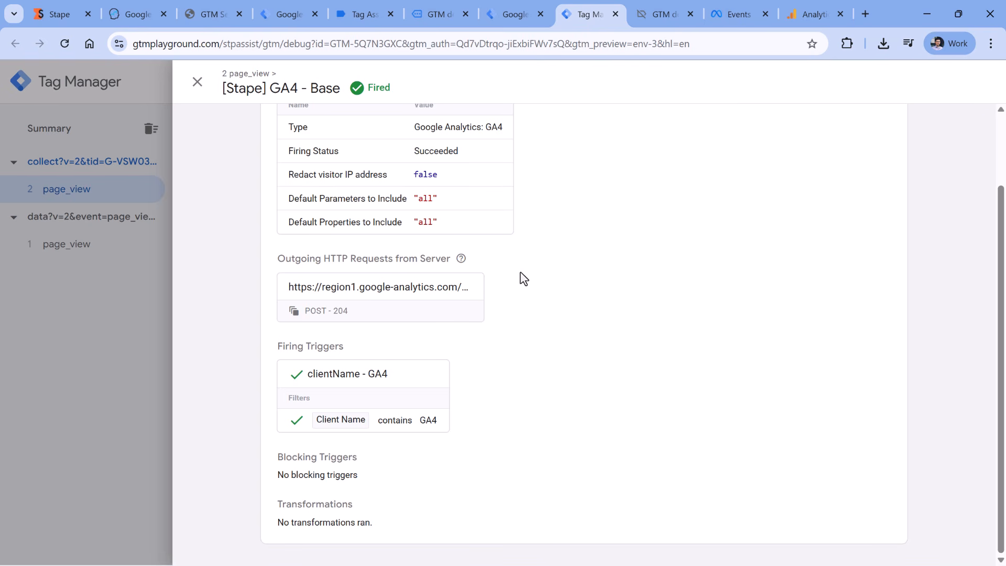
pyautogui.scroll(2, 524, 279)
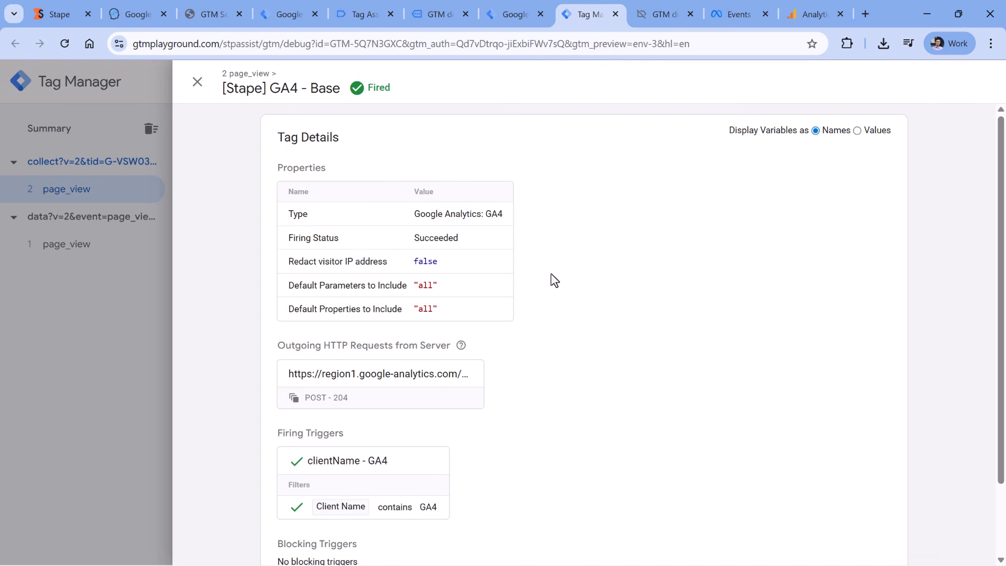
pyautogui.click(813, 15)
pyautogui.click(237, 185)
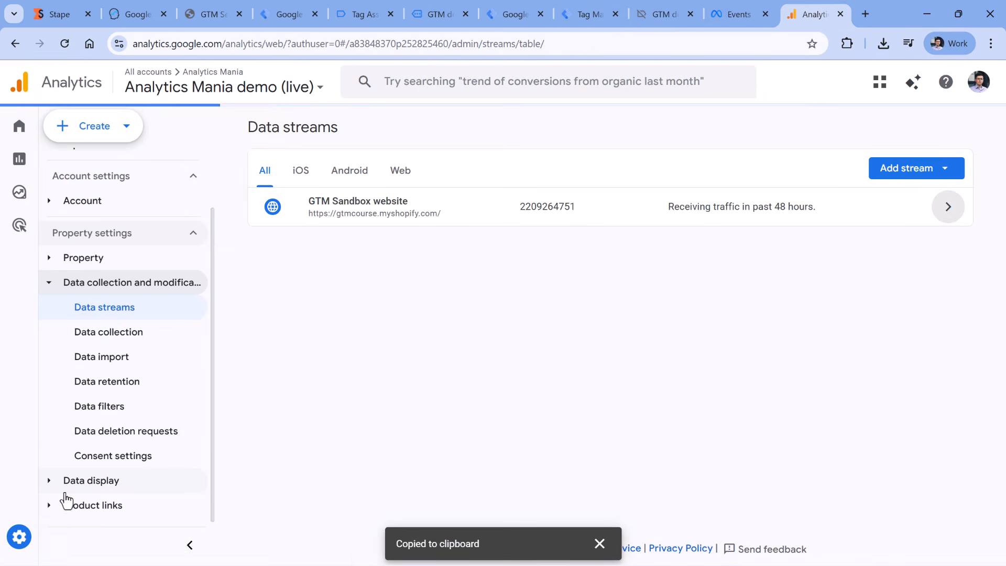
# Open DebugView under Admin's Data display, then go back to the GTM demo site
pyautogui.moveTo(36, 534)
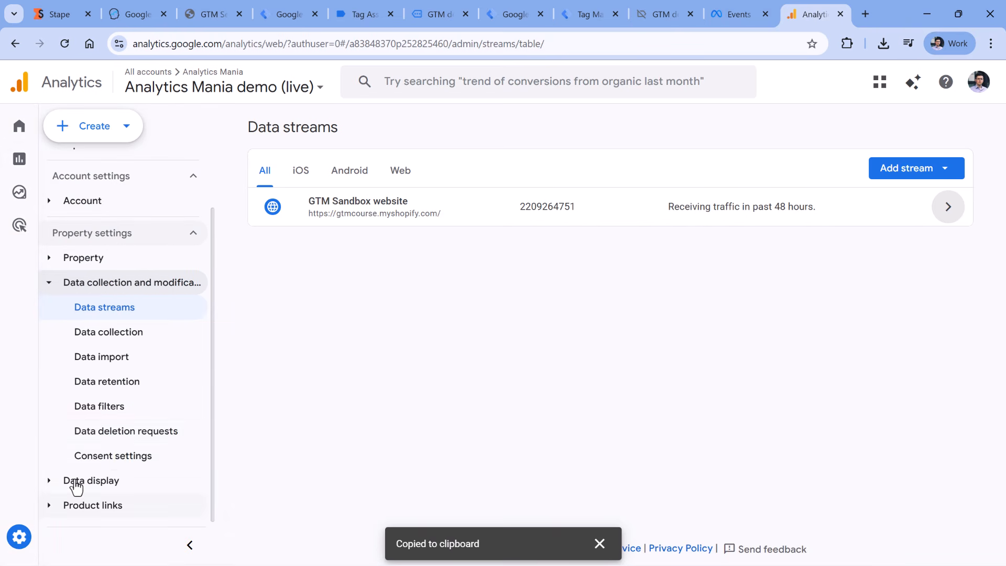
pyautogui.click(79, 480)
pyautogui.scroll(-5, 136, 419)
pyautogui.click(124, 481)
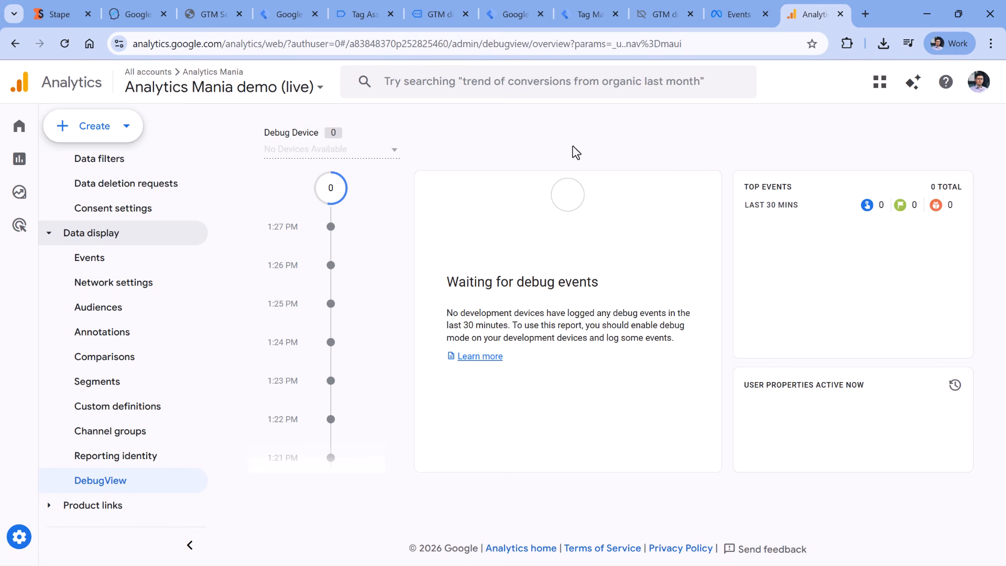
pyautogui.click(585, 16)
pyautogui.click(450, 19)
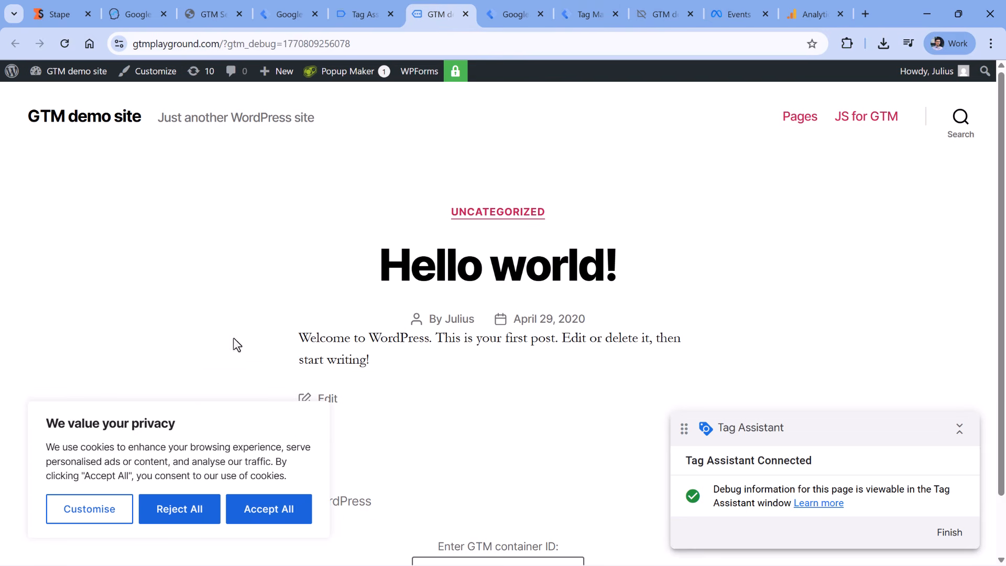
# Accept all cookies, load the demo site's Pages page, and select the newest server page_view
pyautogui.click(252, 506)
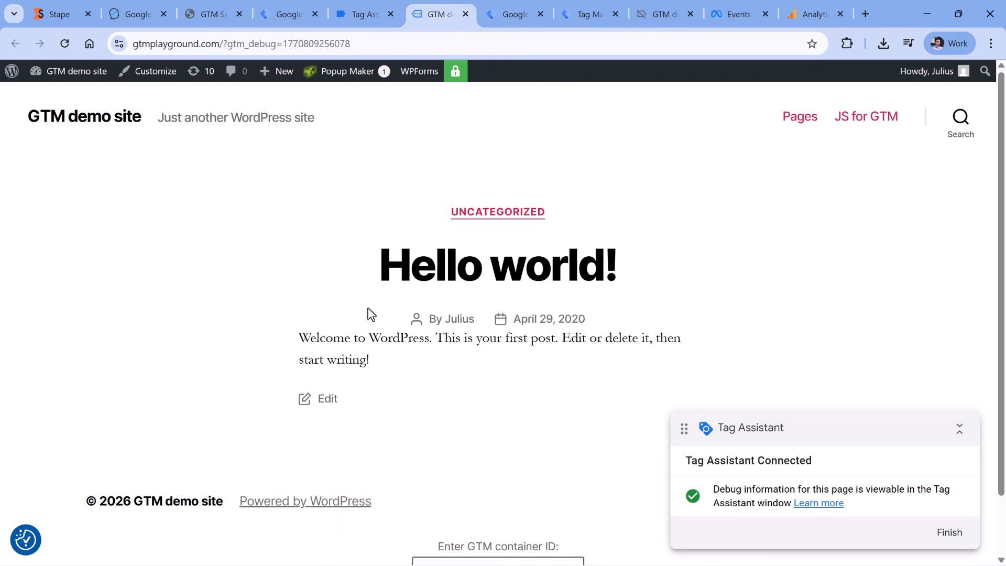
pyautogui.click(514, 11)
pyautogui.click(419, 17)
pyautogui.click(799, 117)
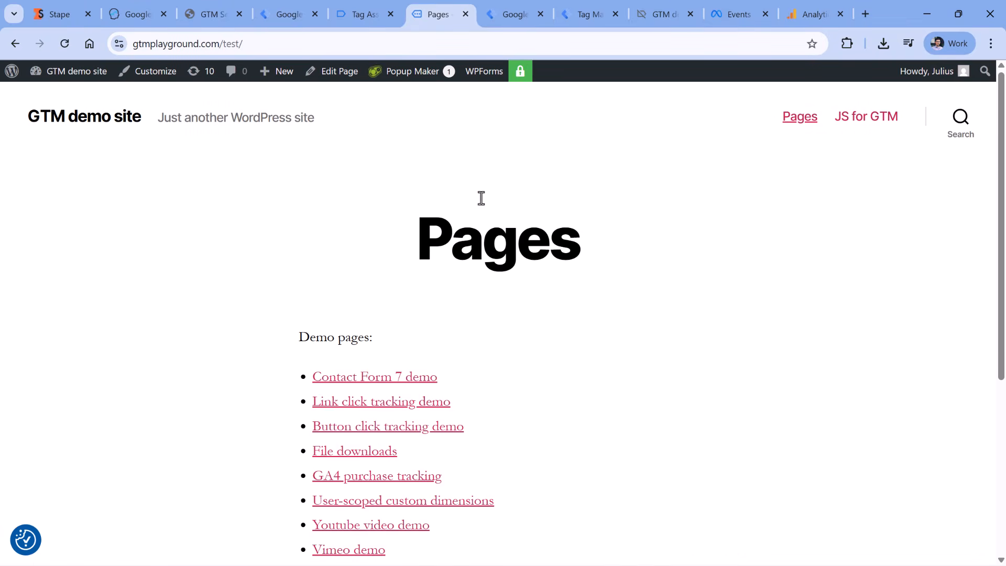
pyautogui.click(585, 17)
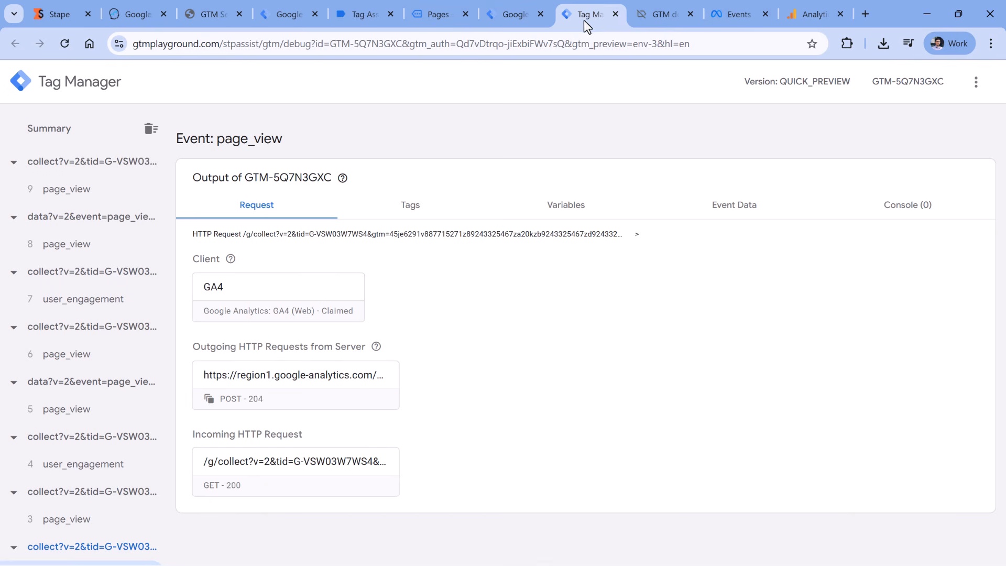
pyautogui.click(84, 196)
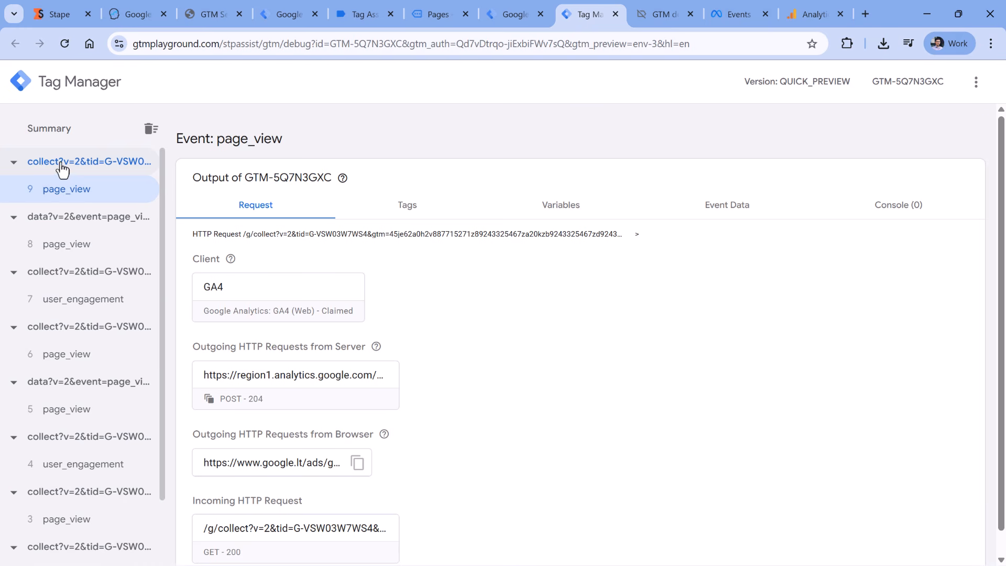
# Search the outgoing GA4 request for gcs and confirm consent value G111
pyautogui.click(287, 389)
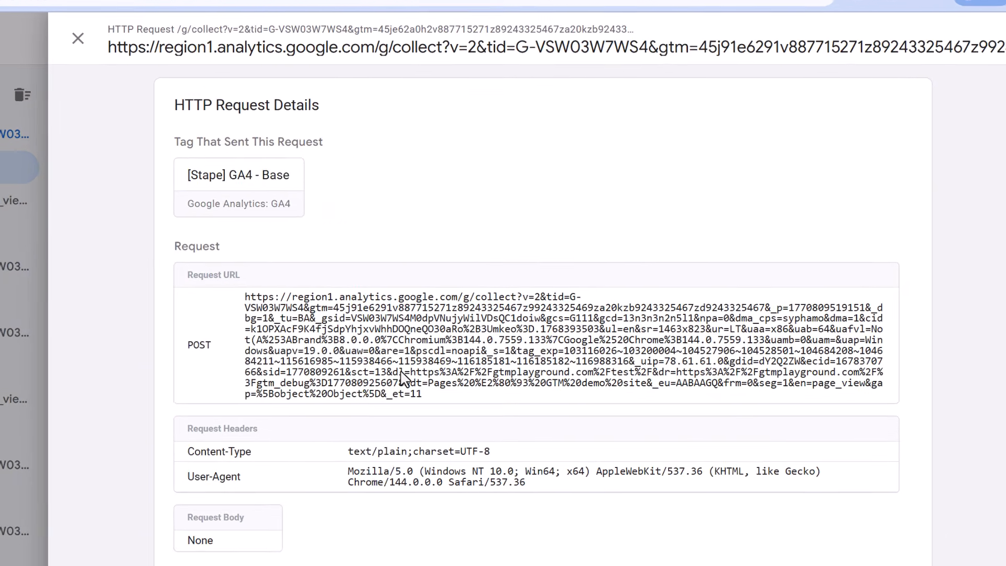
pyautogui.hotkey('ctrl', 'f')
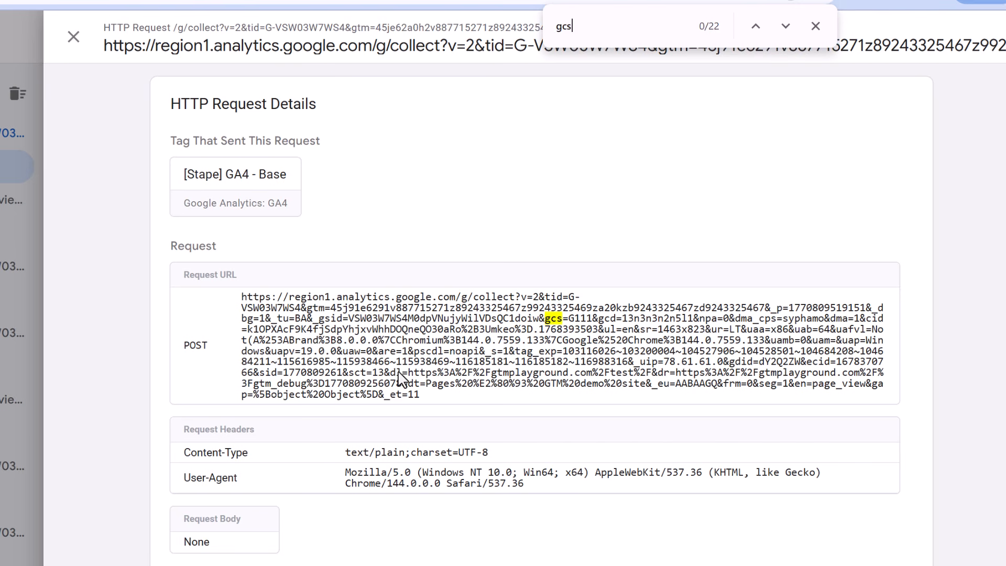
pyautogui.press('Return')
pyautogui.moveTo(571, 320); pyautogui.dragTo(585, 322)
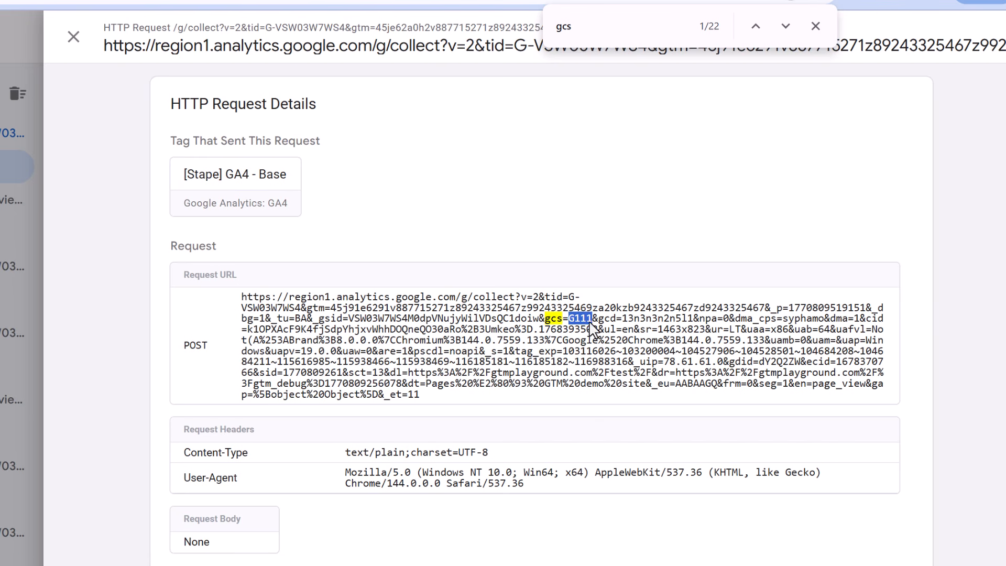
pyautogui.click(597, 331)
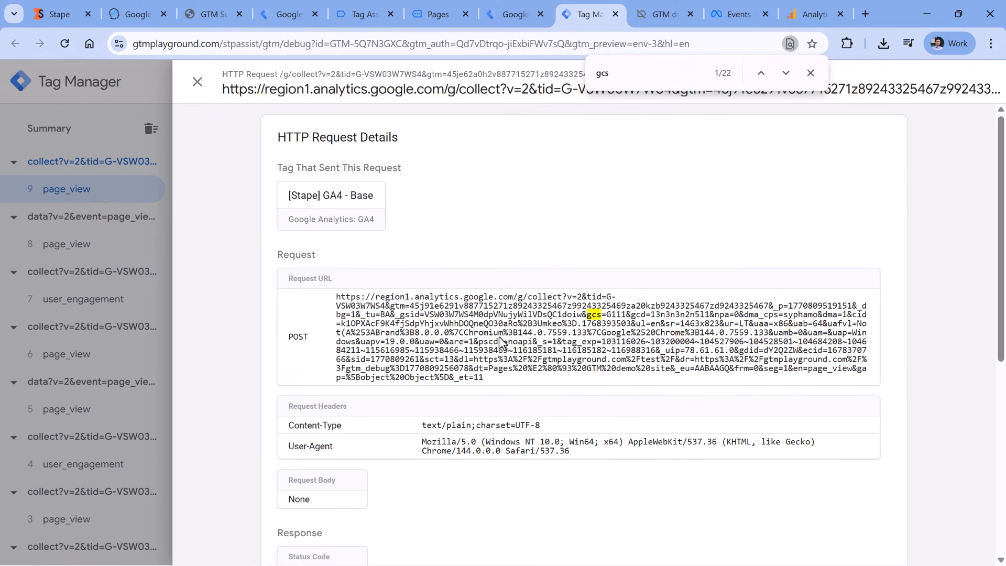
pyautogui.click(810, 13)
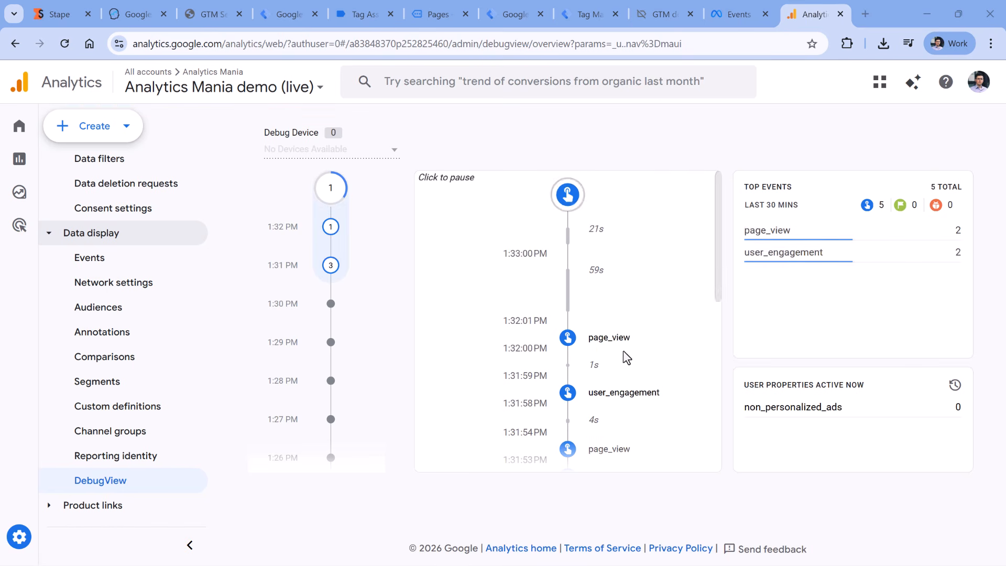
pyautogui.scroll(-3, 635, 353)
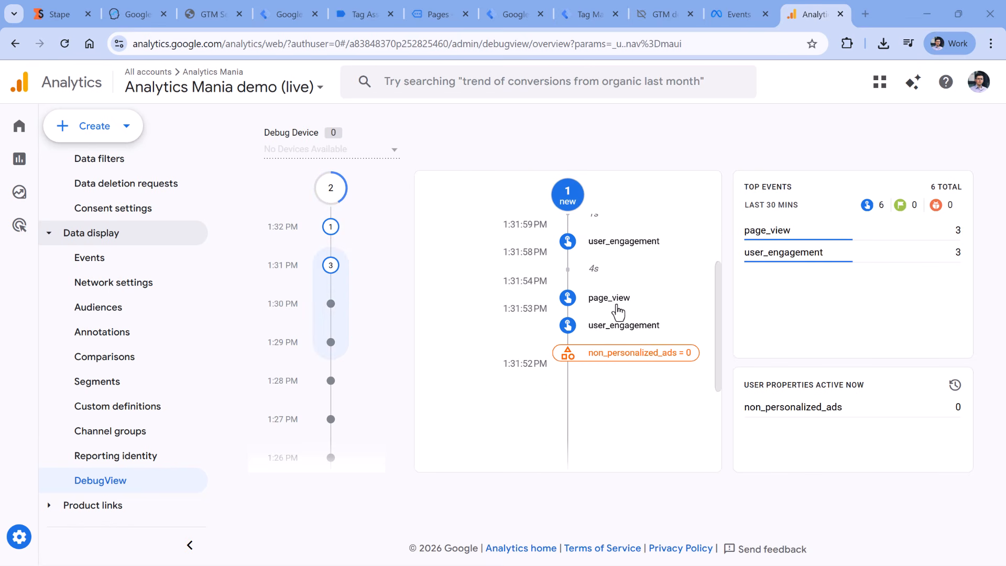
pyautogui.click(616, 254)
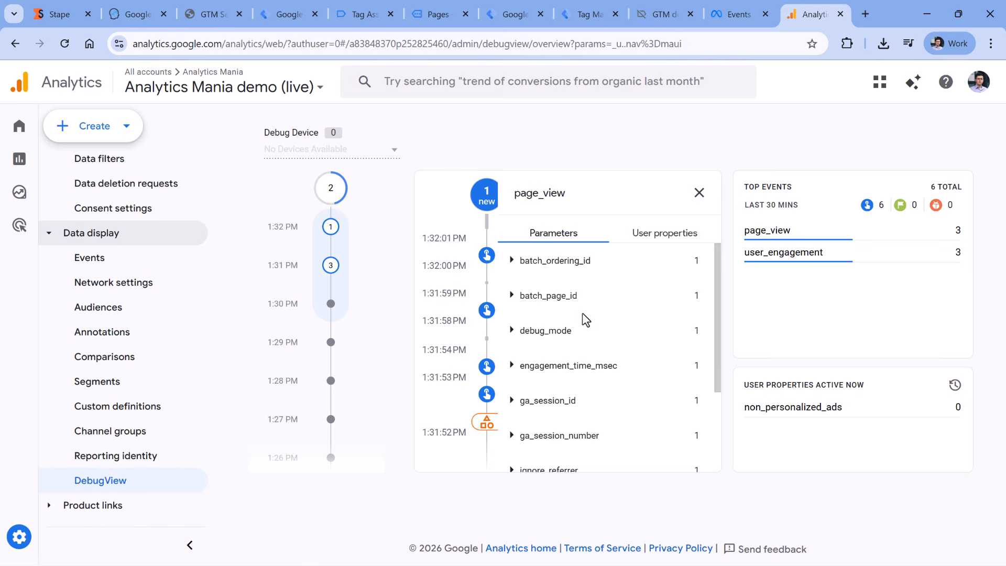
pyautogui.scroll(-3, 585, 320)
pyautogui.click(525, 385)
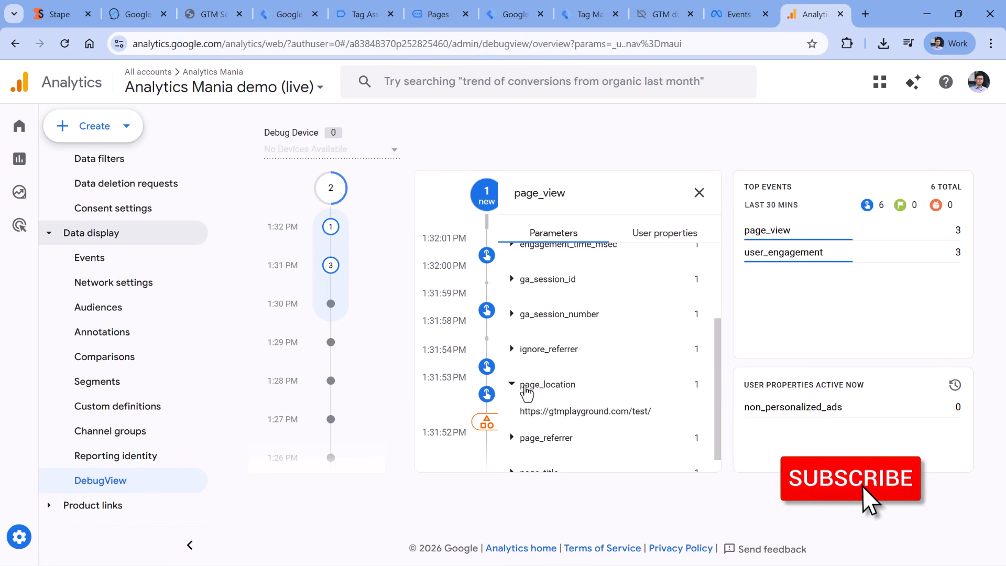
pyautogui.scroll(4, 611, 366)
# Return to the Tag Assistant debug view by way of the web container's tag list
pyautogui.click(366, 14)
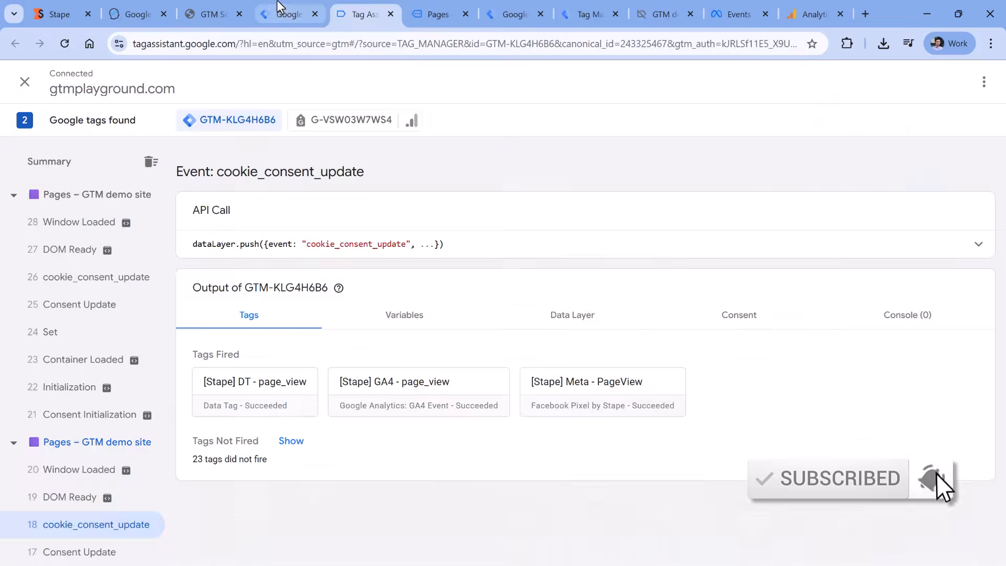
pyautogui.click(279, 7)
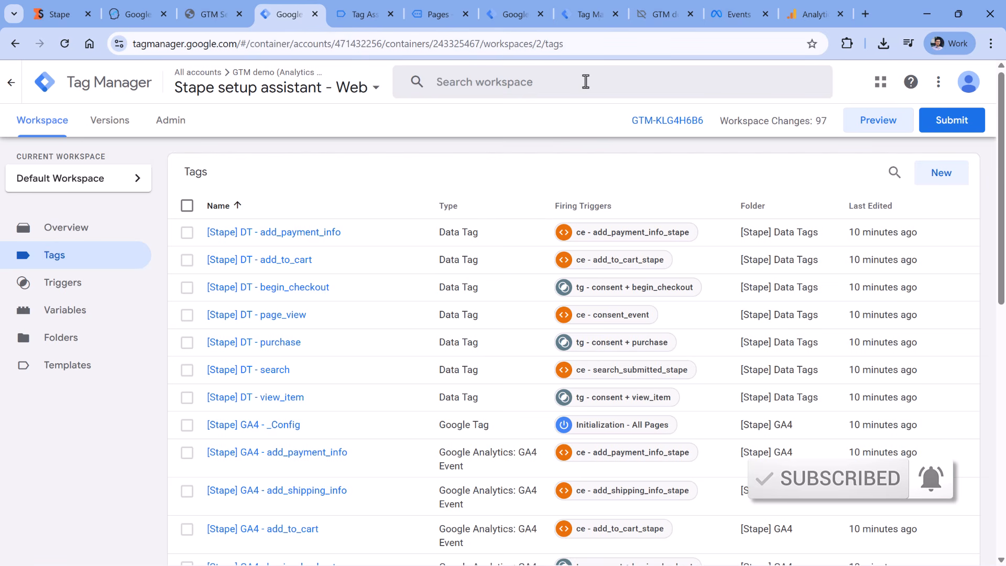
pyautogui.click(338, 11)
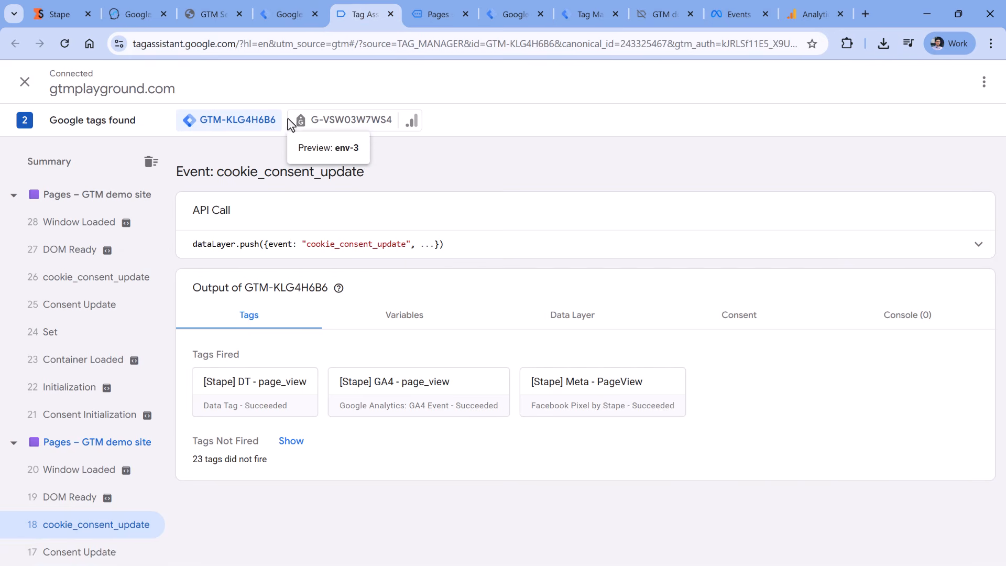
# Confirm page_view 8's [Stape] Meta - PageView request to graph.facebook.com returned status 200
pyautogui.hotkey('ctrl', 'Tab')
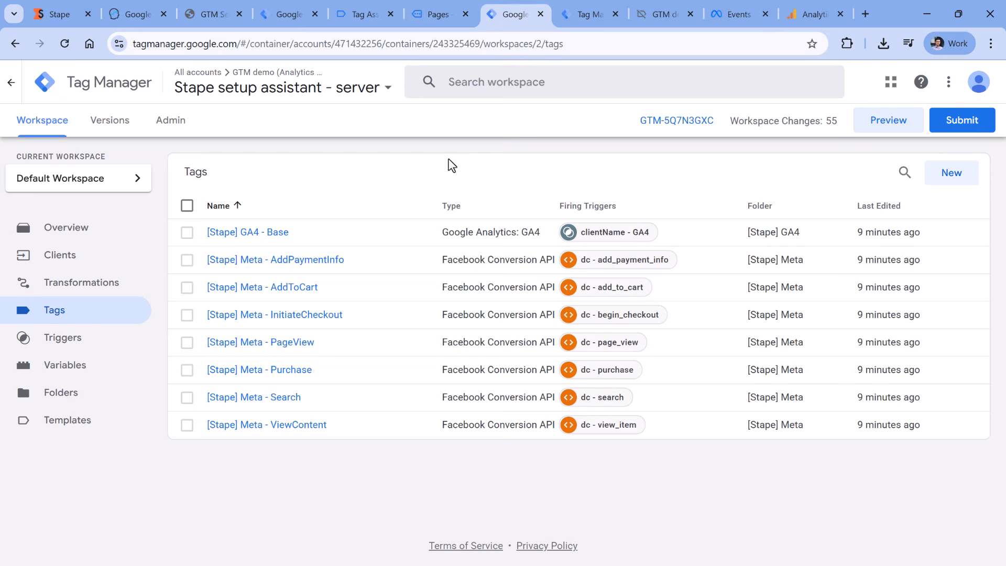
pyautogui.click(590, 11)
pyautogui.click(107, 259)
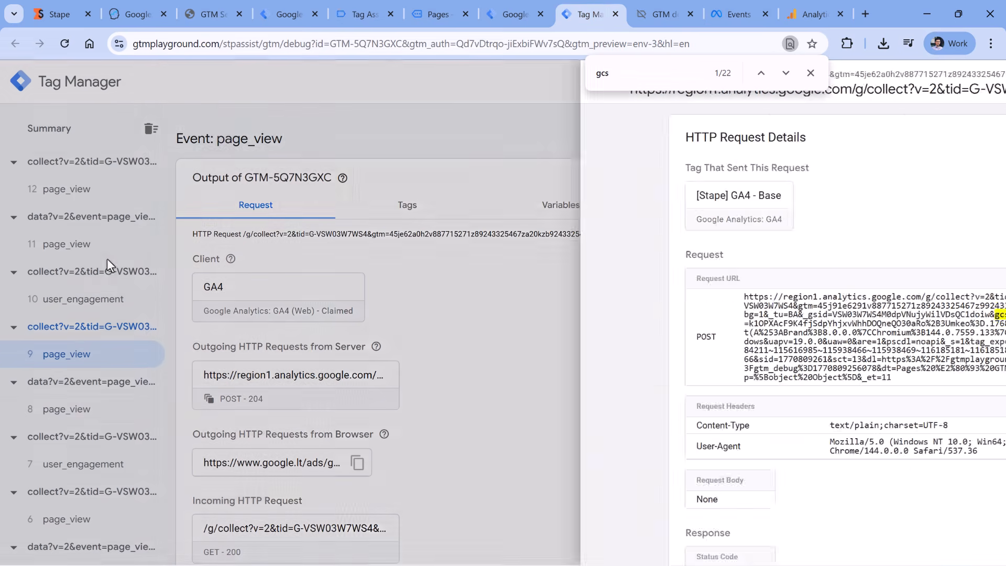
pyautogui.click(72, 418)
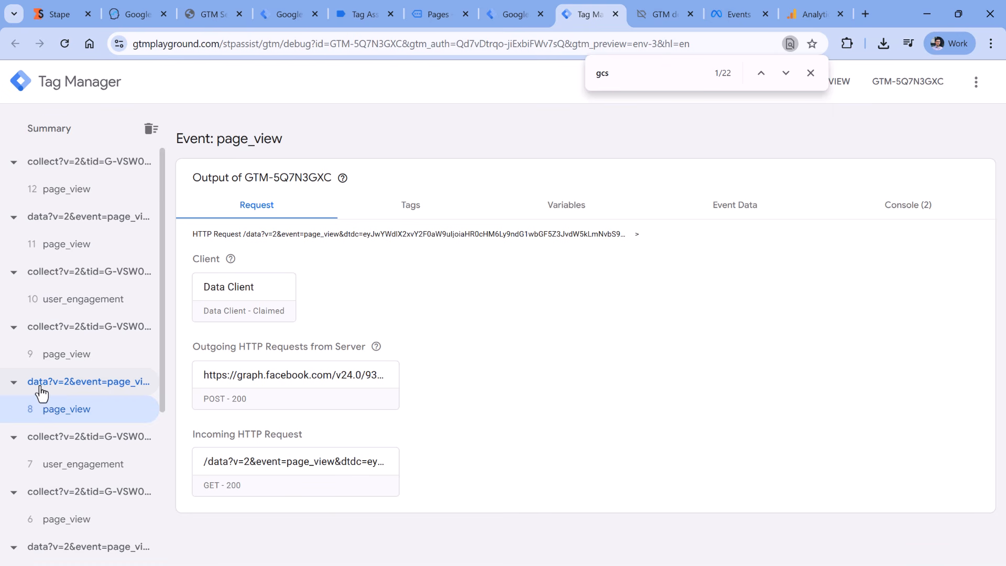
pyautogui.click(409, 225)
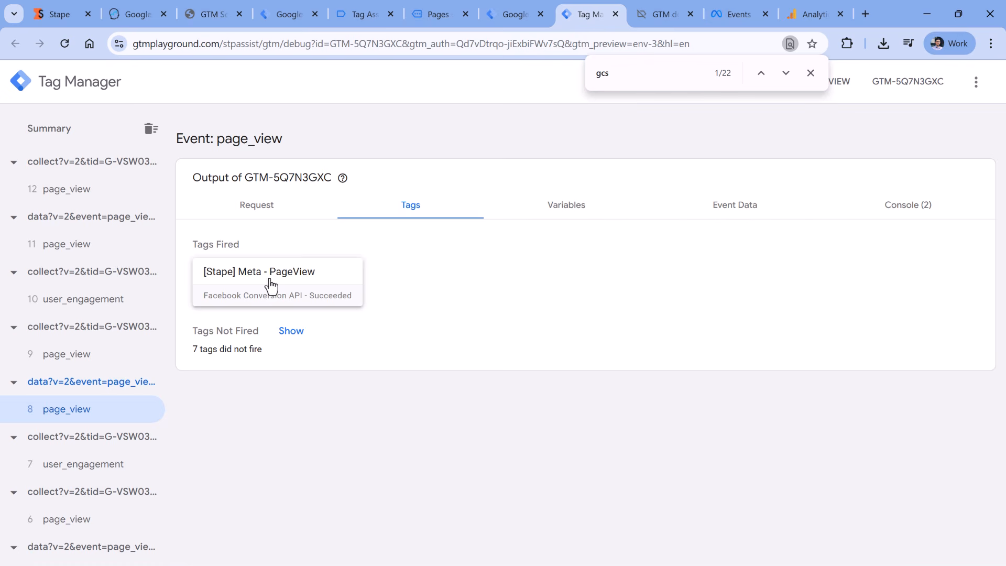
pyautogui.click(264, 216)
pyautogui.click(294, 386)
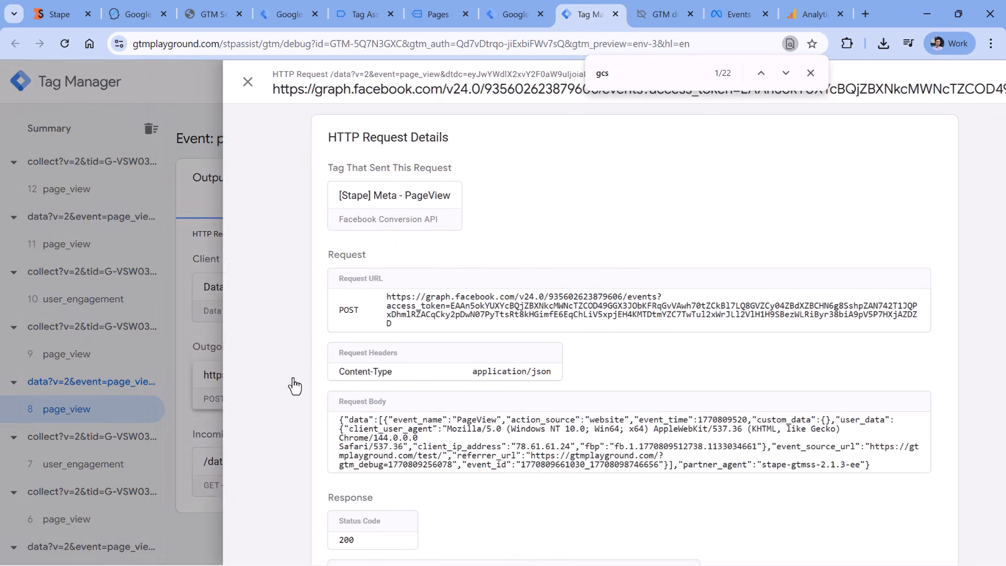
pyautogui.scroll(-2, 530, 439)
pyautogui.scroll(2, 530, 439)
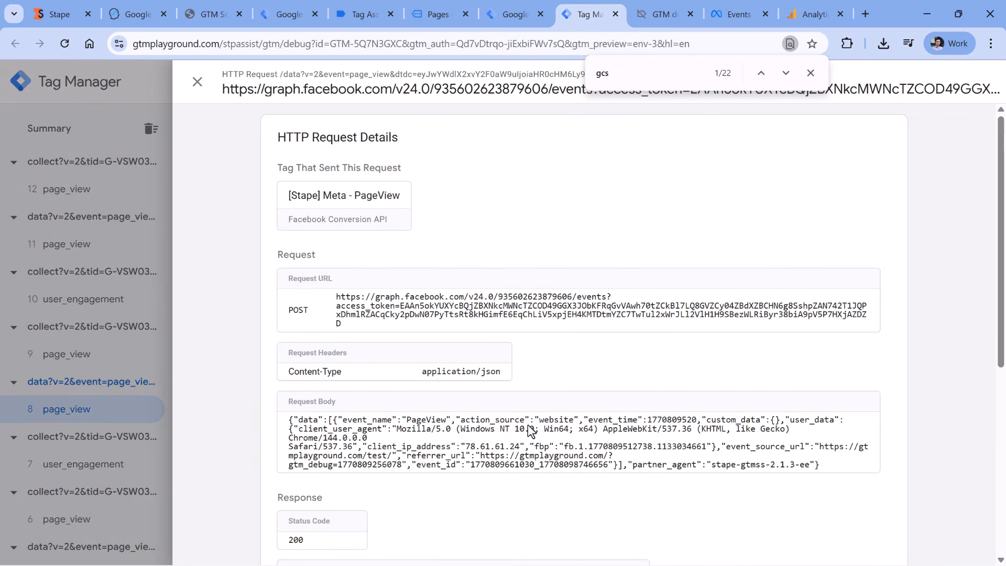
pyautogui.click(511, 14)
# Open the dataset's Test events page and expand the website events test instructions
pyautogui.click(733, 4)
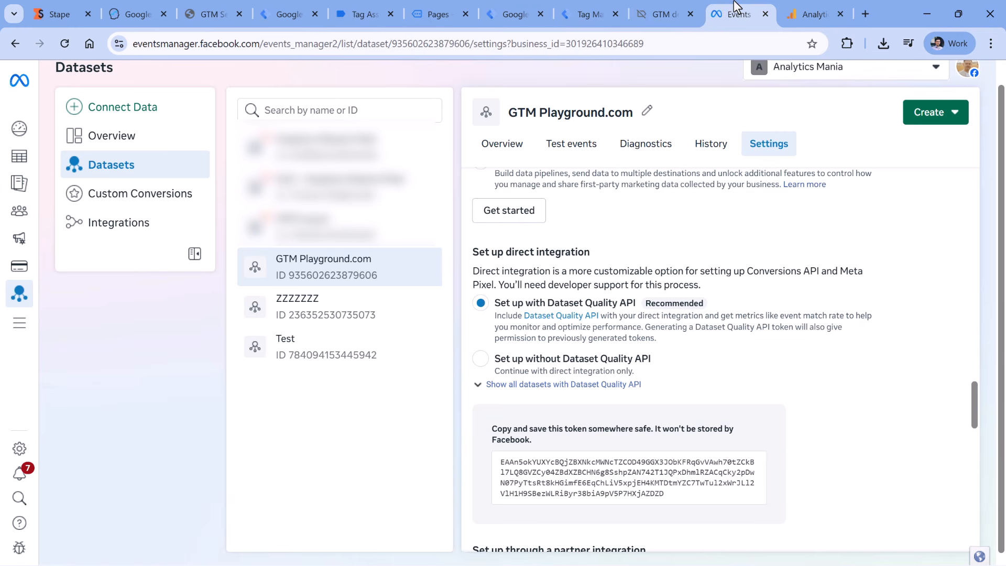
pyautogui.scroll(15, 655, 237)
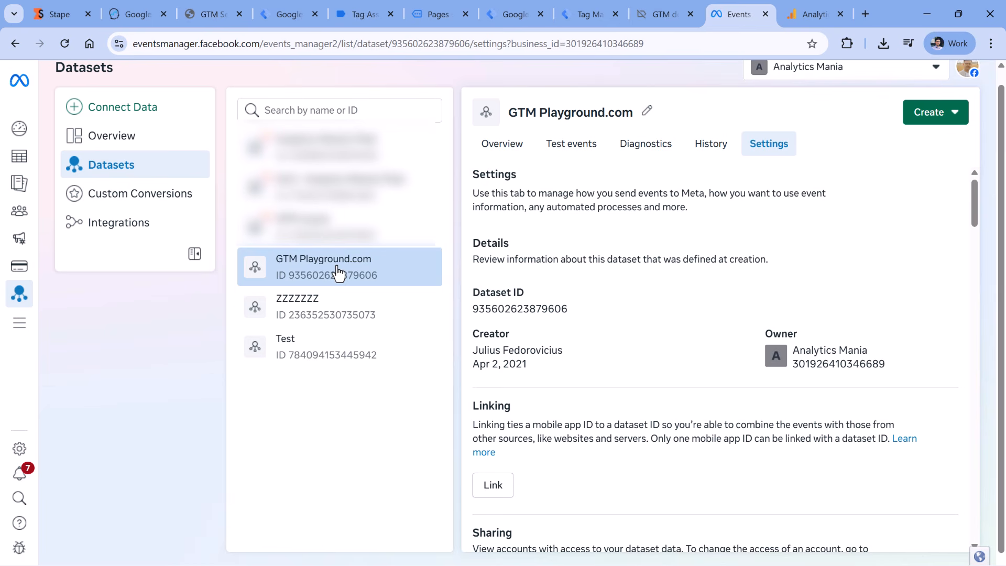
pyautogui.click(571, 151)
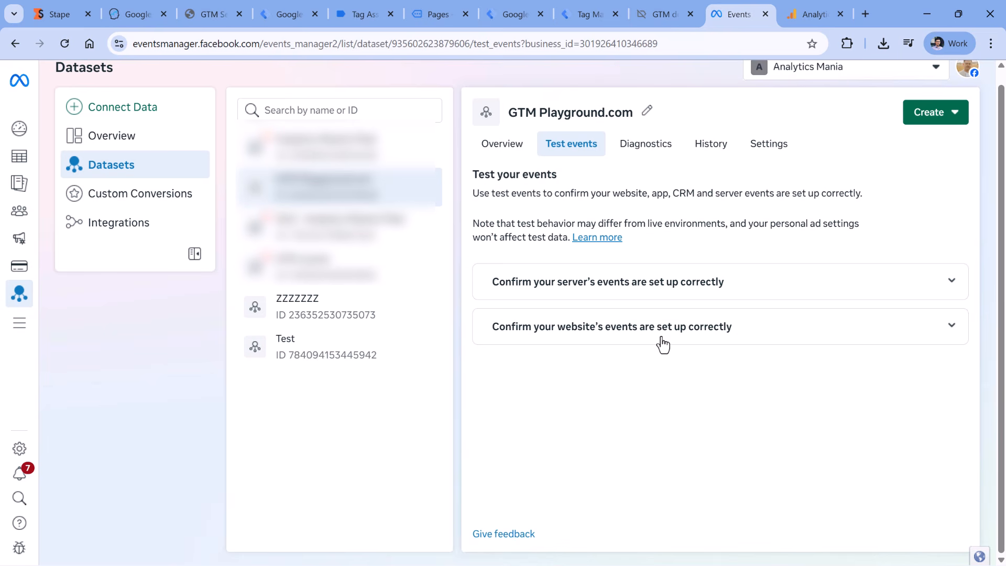
pyautogui.click(937, 337)
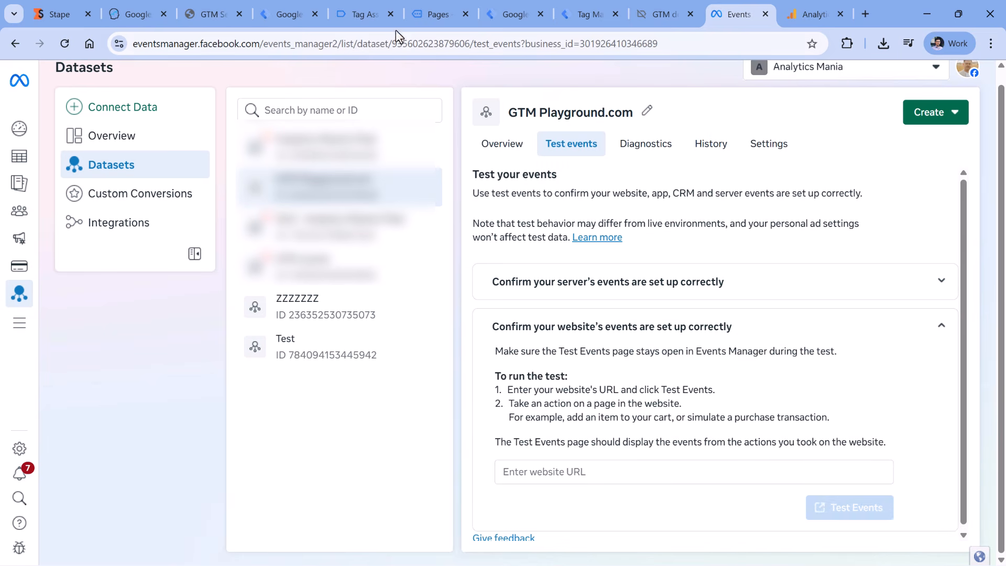
# Paste the demo page URL into Test events' website URL field and start testing
pyautogui.click(366, 15)
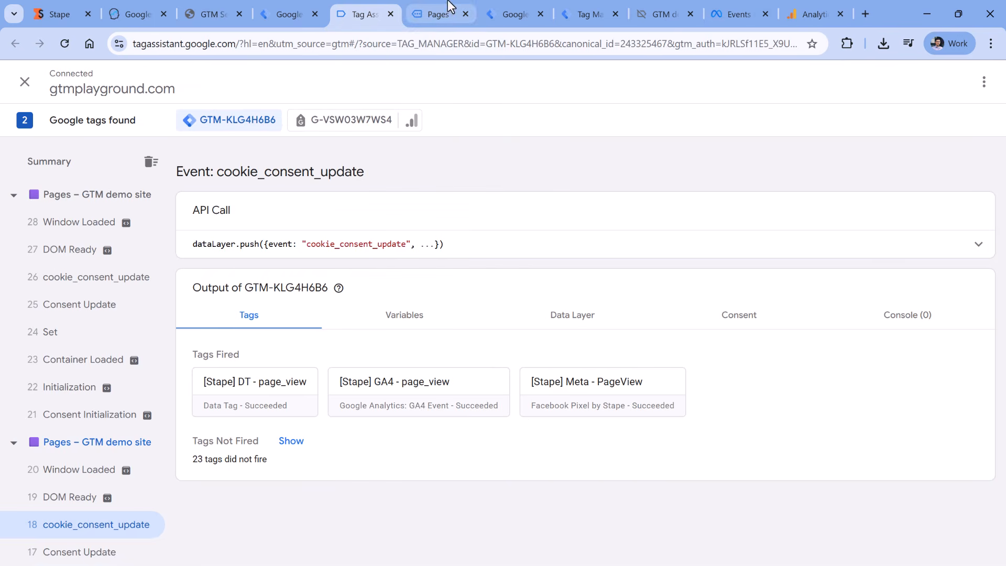
pyautogui.click(439, 14)
pyautogui.moveTo(246, 43); pyautogui.dragTo(135, 44)
pyautogui.hotkey('ctrl', 'c')
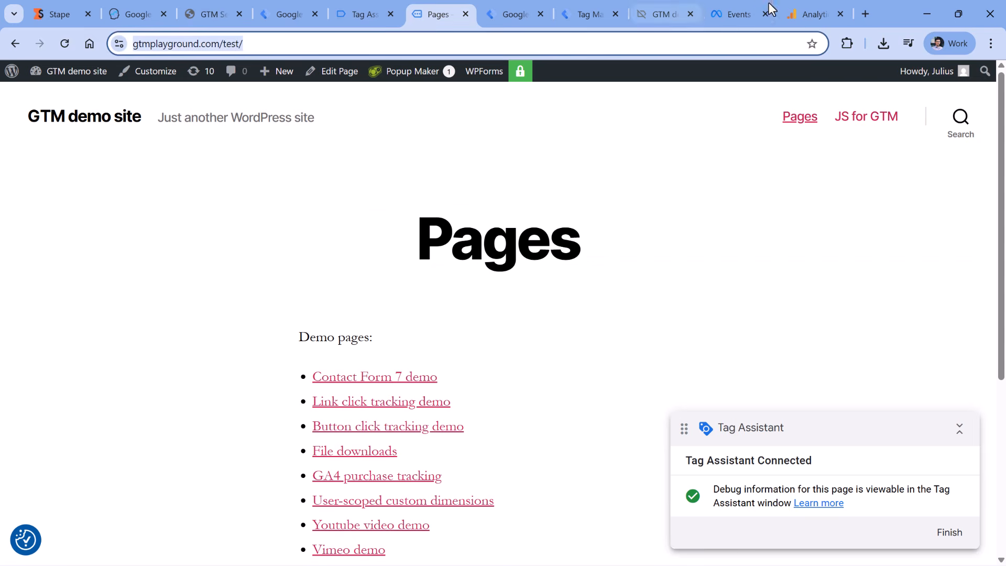
pyautogui.click(739, 14)
pyautogui.click(692, 471)
pyautogui.hotkey('ctrl', 'v')
pyautogui.click(857, 509)
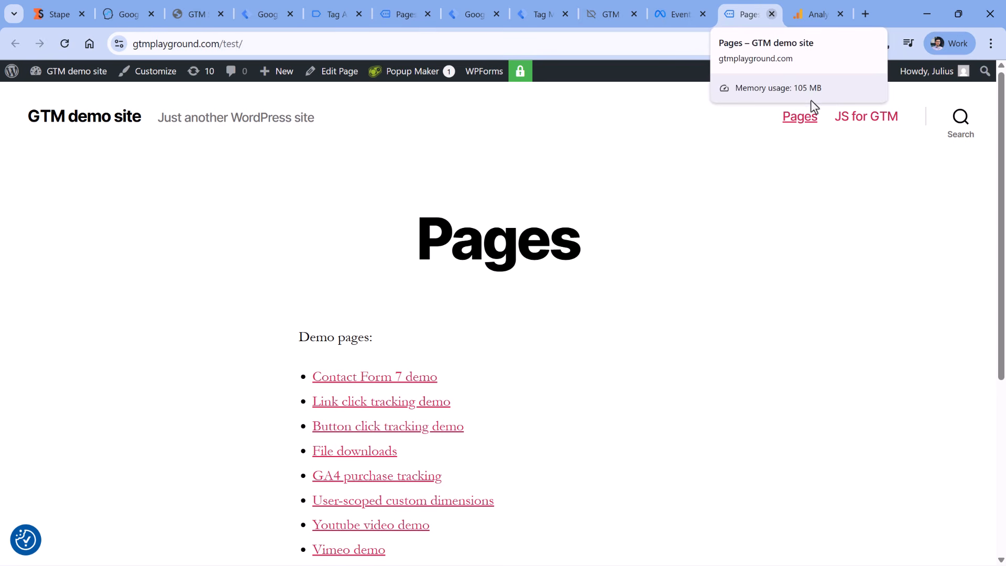
pyautogui.hotkey('ctrl', 'w')
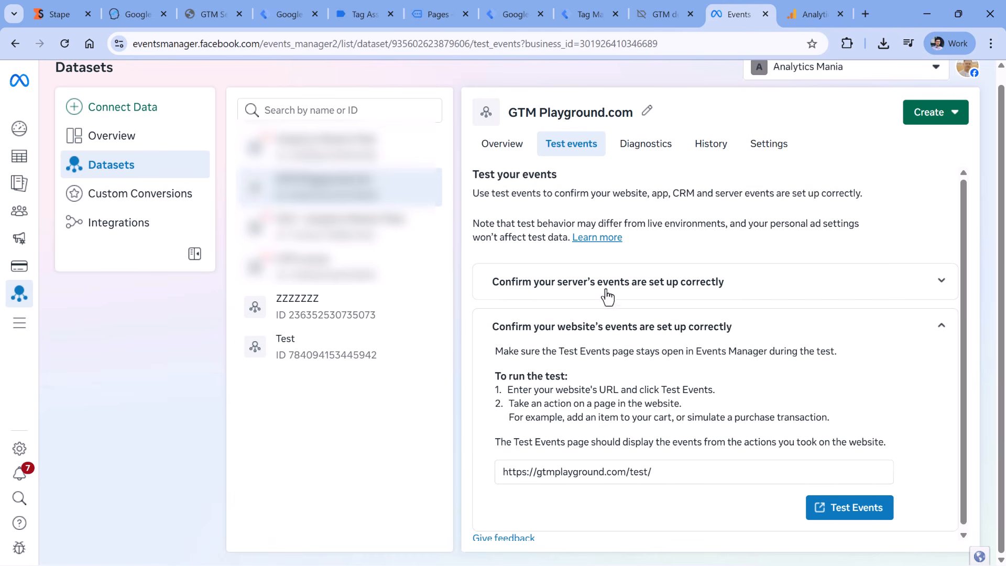
# Copy the server events test code TEST39787
pyautogui.click(933, 288)
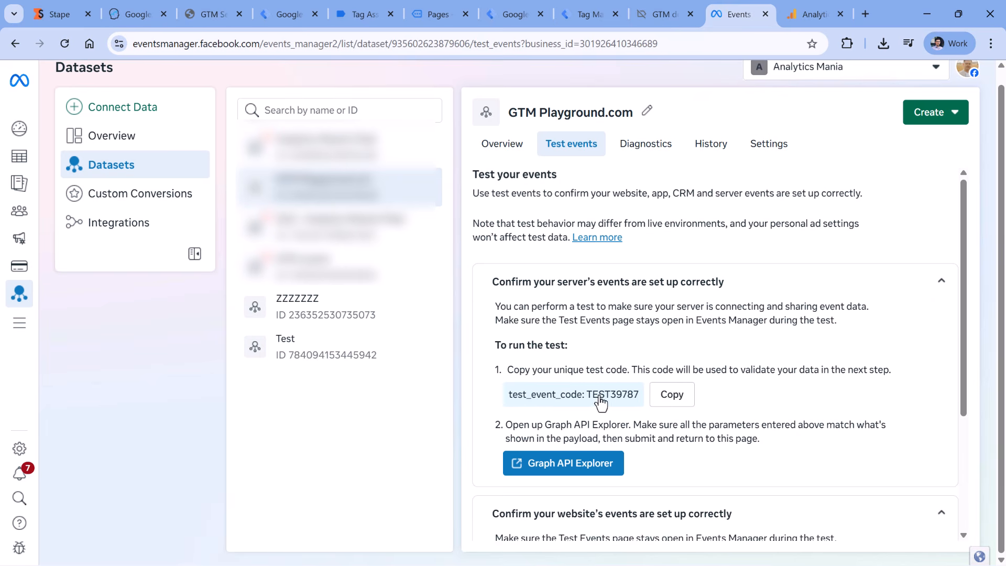
pyautogui.click(676, 403)
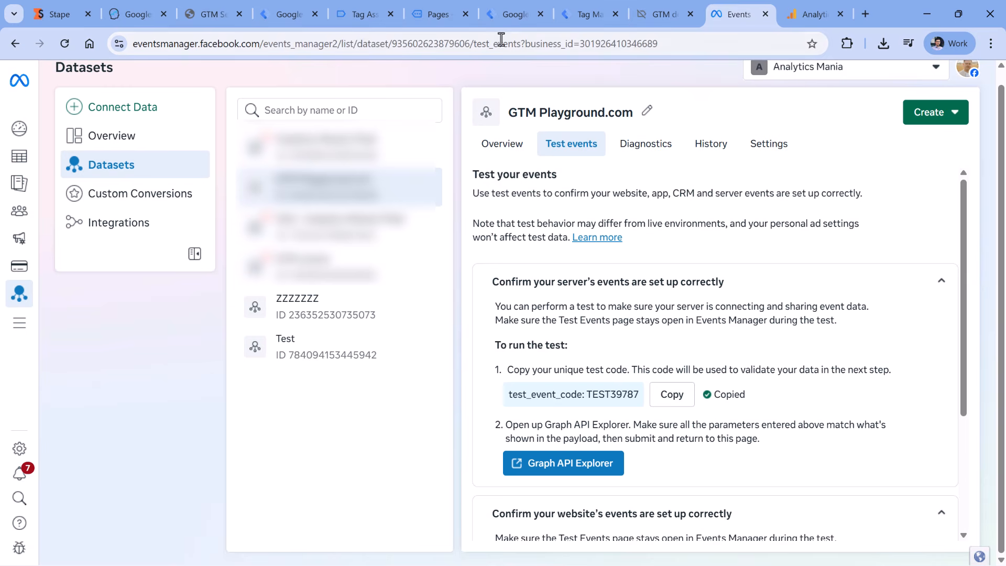
pyautogui.click(516, 17)
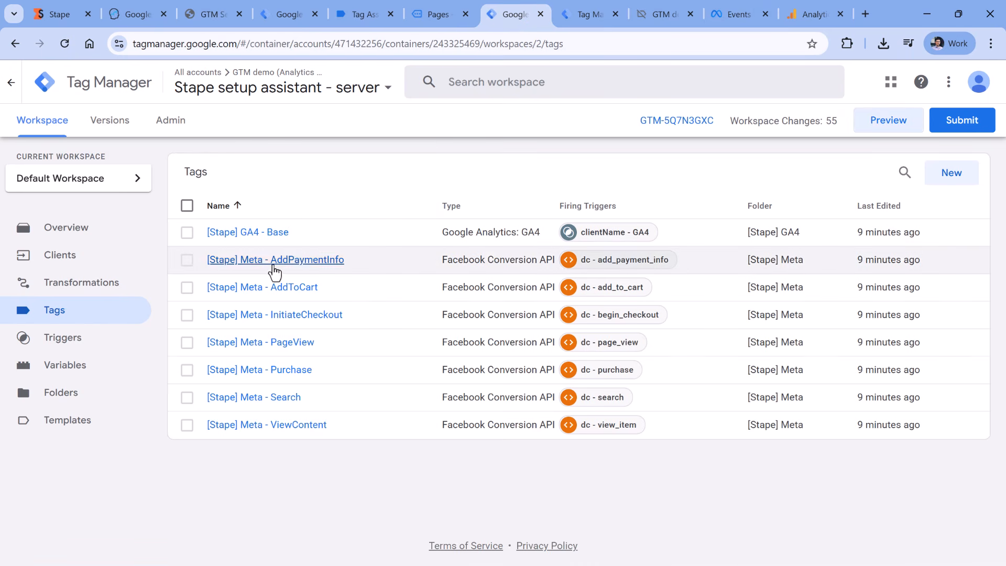
# Edit the [Stape] Meta - PageView tag, paste then clear its Test ID, and open the variable picker
pyautogui.click(244, 344)
pyautogui.click(477, 356)
pyautogui.scroll(-5, 525, 377)
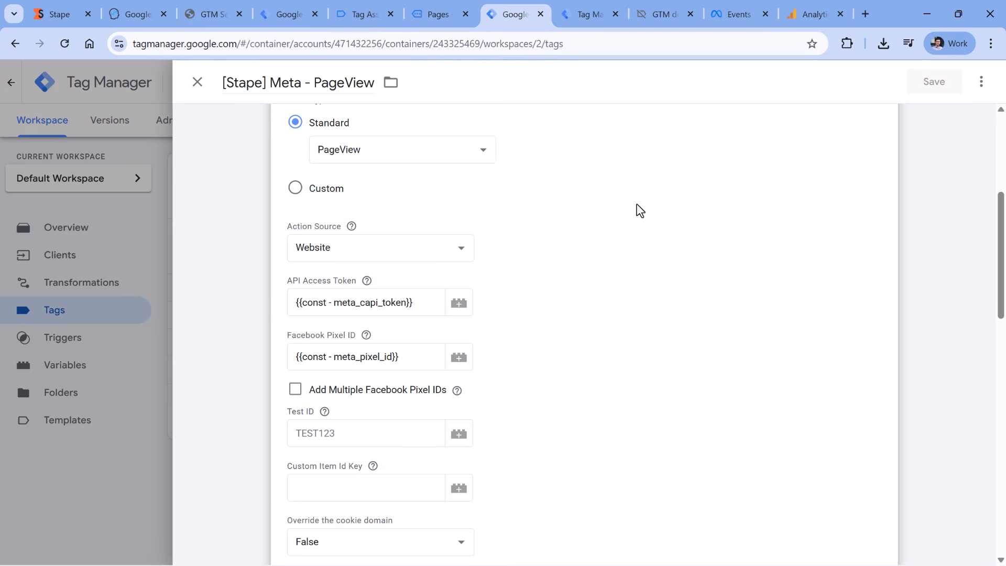
pyautogui.scroll(-1, 624, 225)
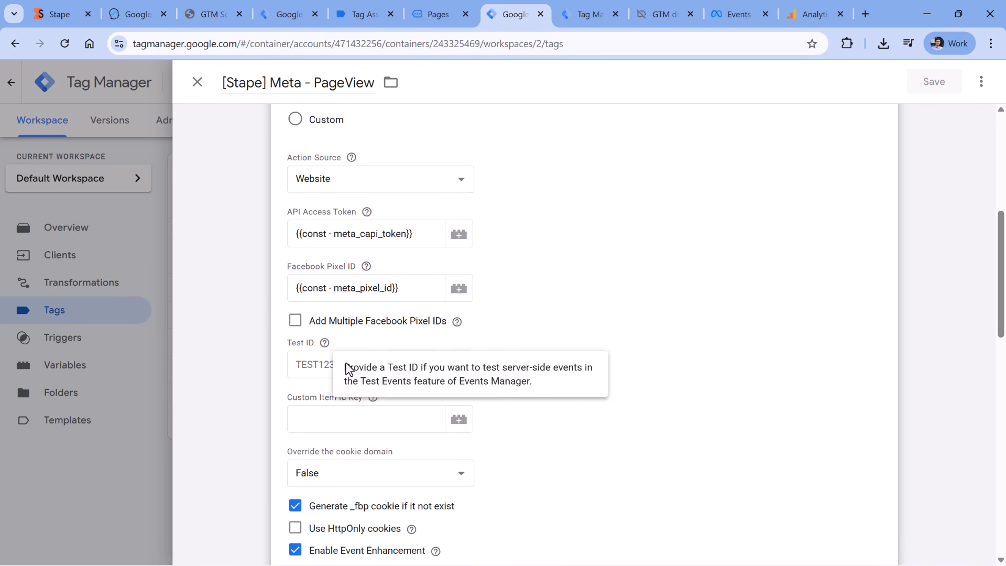
pyautogui.click(359, 357)
pyautogui.hotkey('ctrl', 'v')
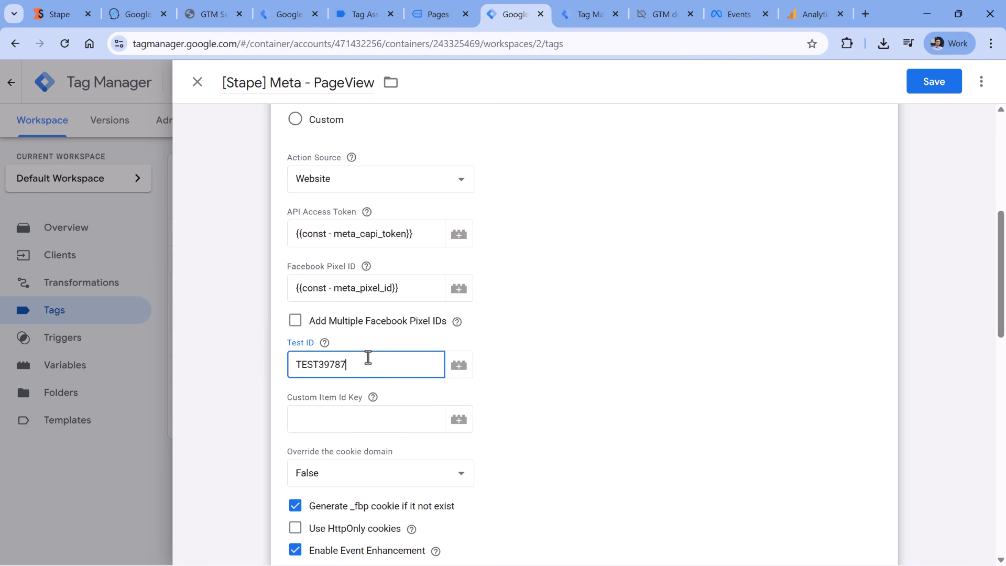
pyautogui.hotkey('ctrl', 'a')
pyautogui.hotkey('ctrl', 'c')
pyautogui.press('BackSpace')
pyautogui.click(459, 365)
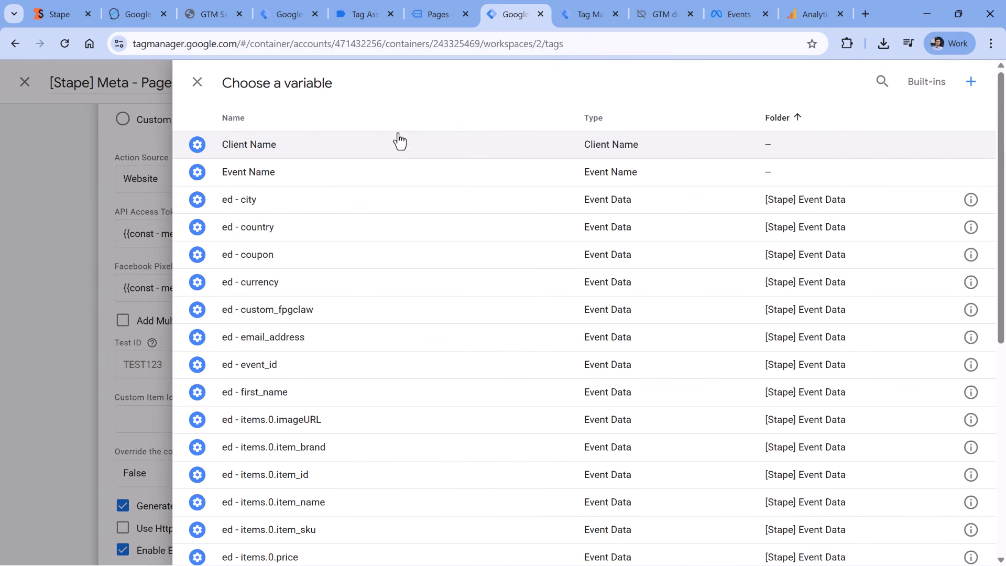
# Create a Constant variable 'const - facebook test code' with value TEST39787
pyautogui.click(972, 83)
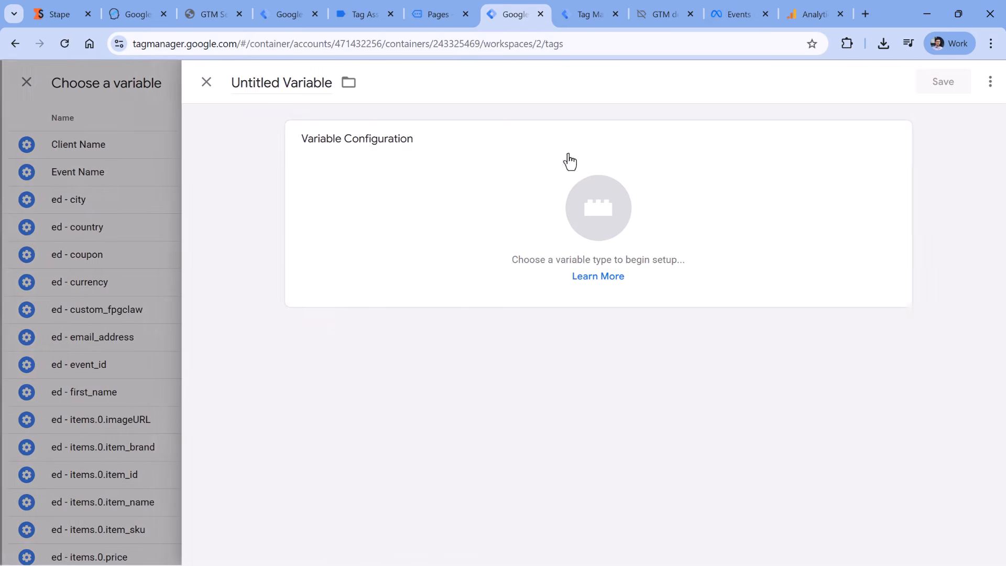
pyautogui.click(444, 241)
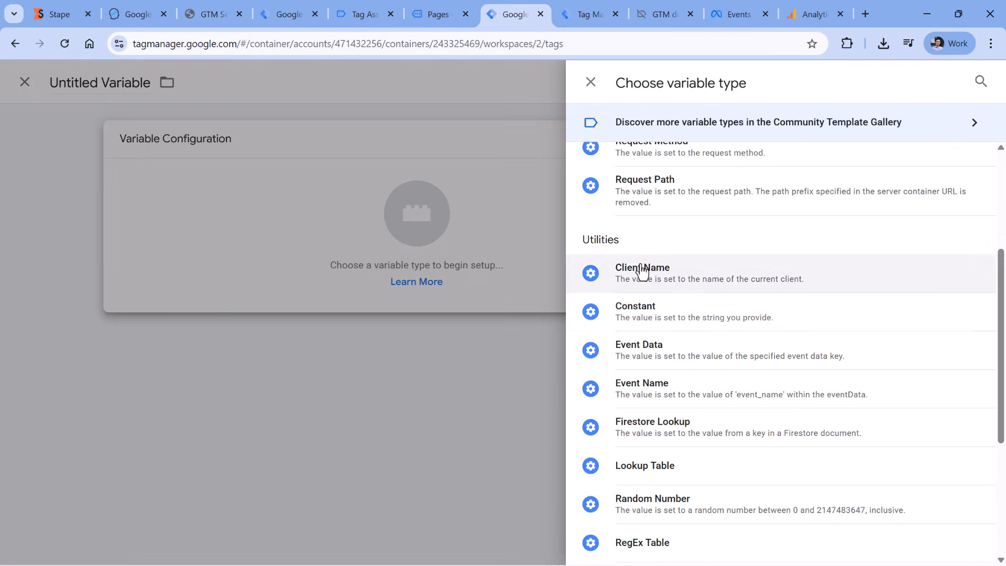
pyautogui.click(655, 319)
pyautogui.click(335, 276)
pyautogui.hotkey('ctrl', 'v')
pyautogui.click(259, 82)
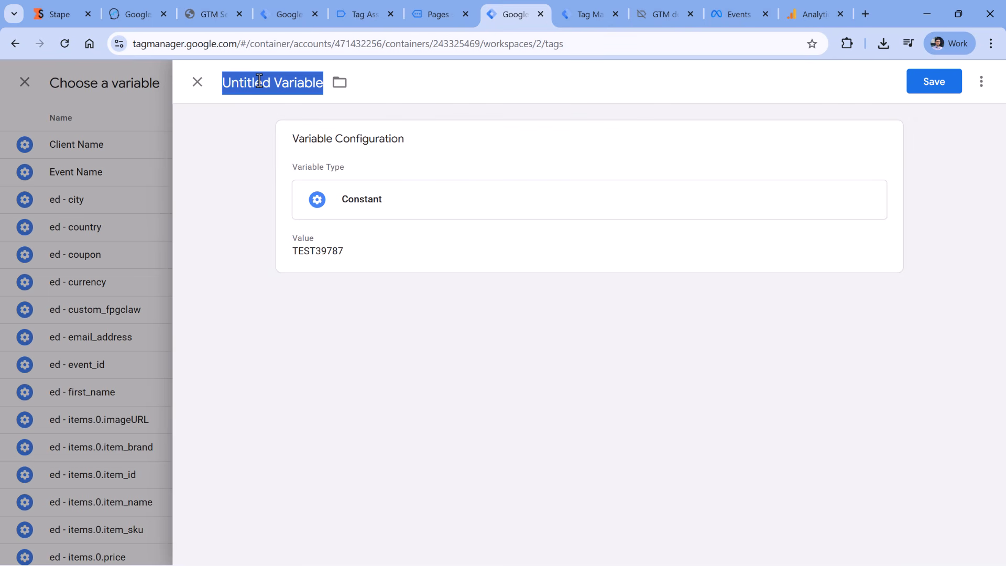
pyautogui.write('const - facebook test code')
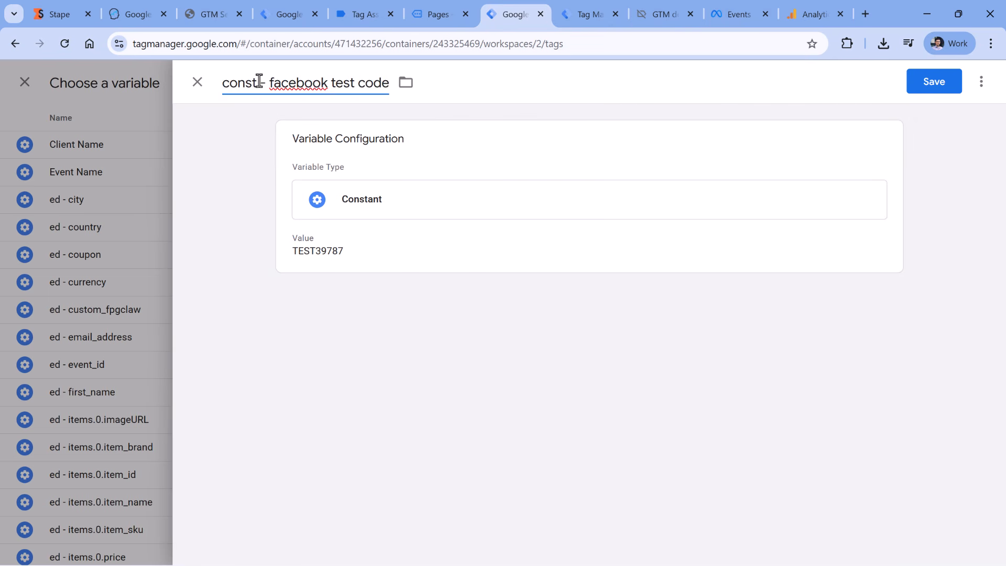
pyautogui.click(924, 82)
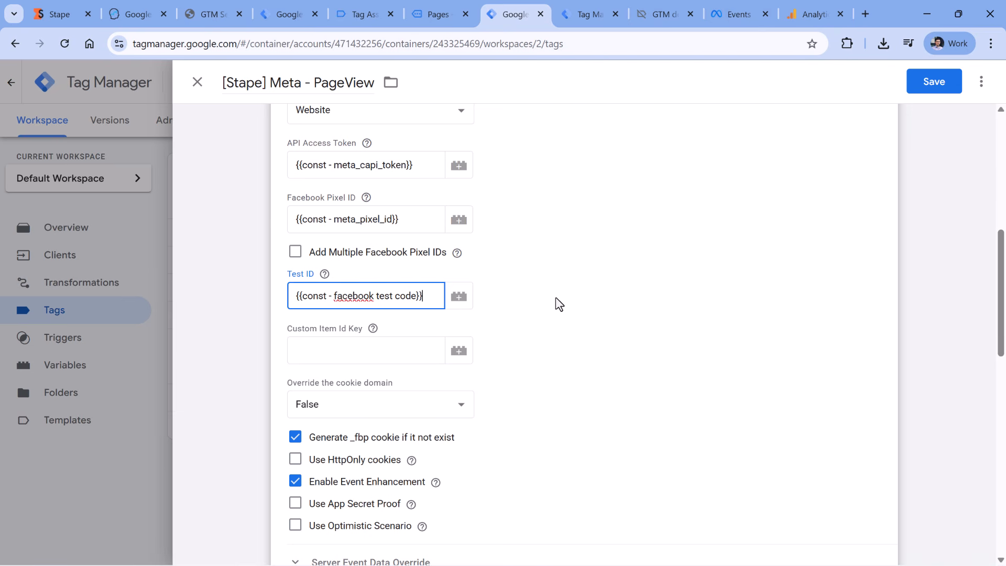
# Save the PageView tag with the new Test ID variable, start Preview, and reload the demo page
pyautogui.doubleClick(364, 295)
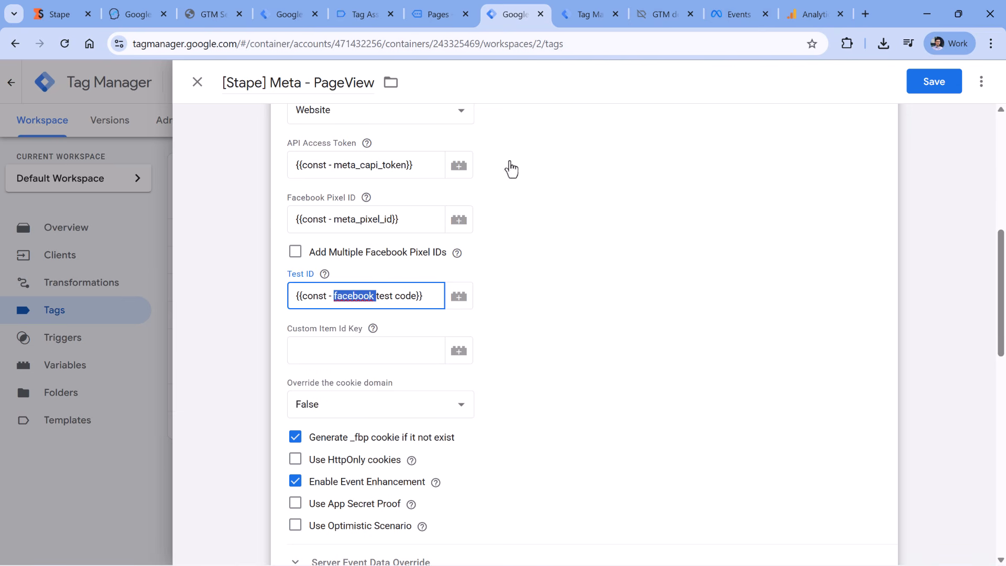
pyautogui.click(934, 81)
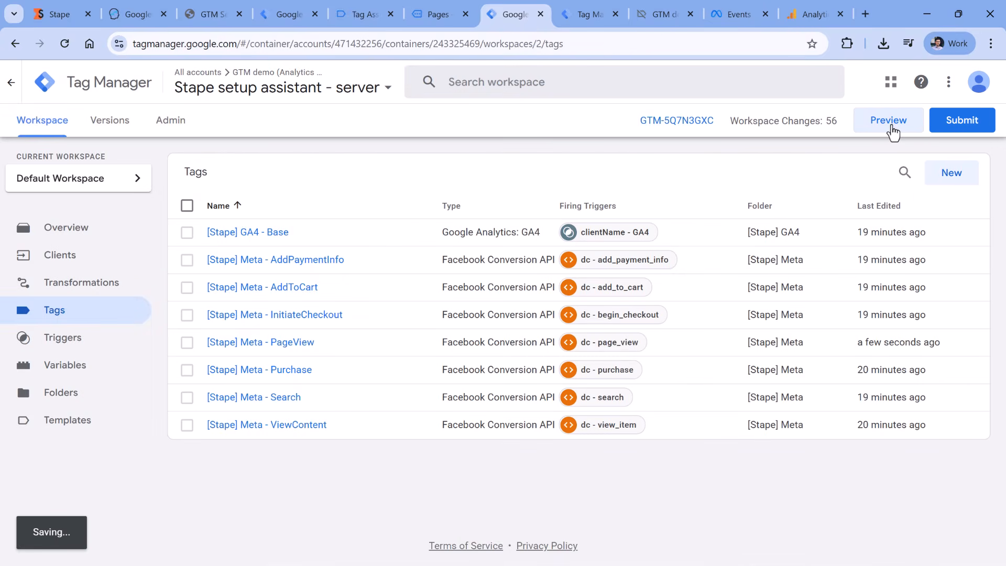
pyautogui.click(892, 133)
pyautogui.click(437, 14)
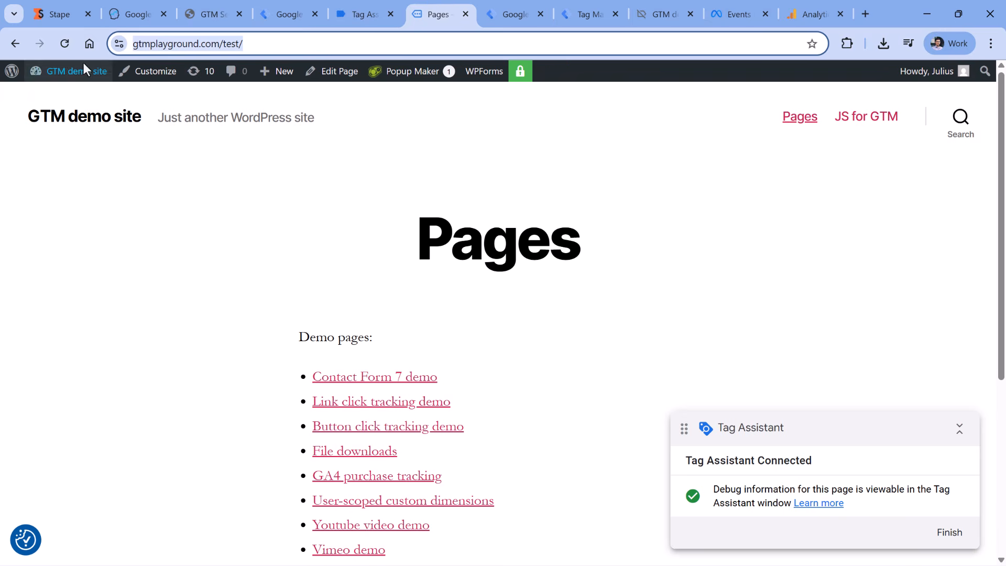
pyautogui.click(65, 45)
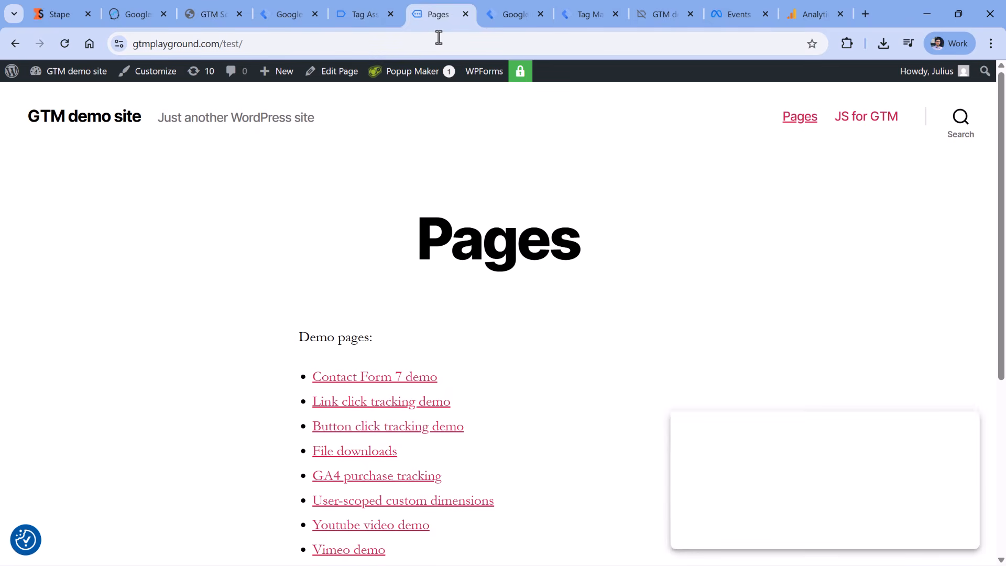
pyautogui.click(736, 14)
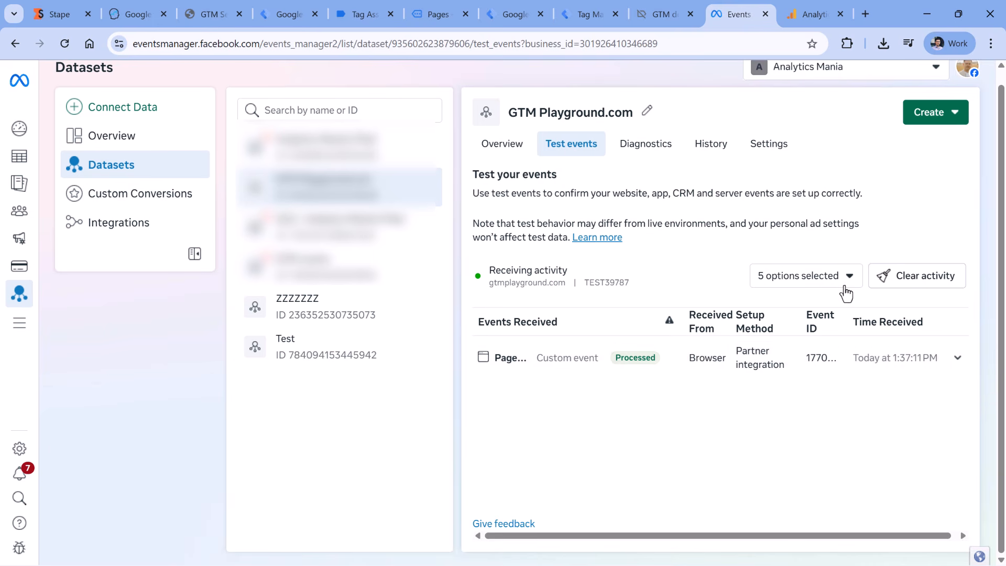
# Expand the received PageView test event to compare its browser and deduplicated server entries
pyautogui.click(962, 363)
pyautogui.moveTo(527, 411); pyautogui.dragTo(697, 416)
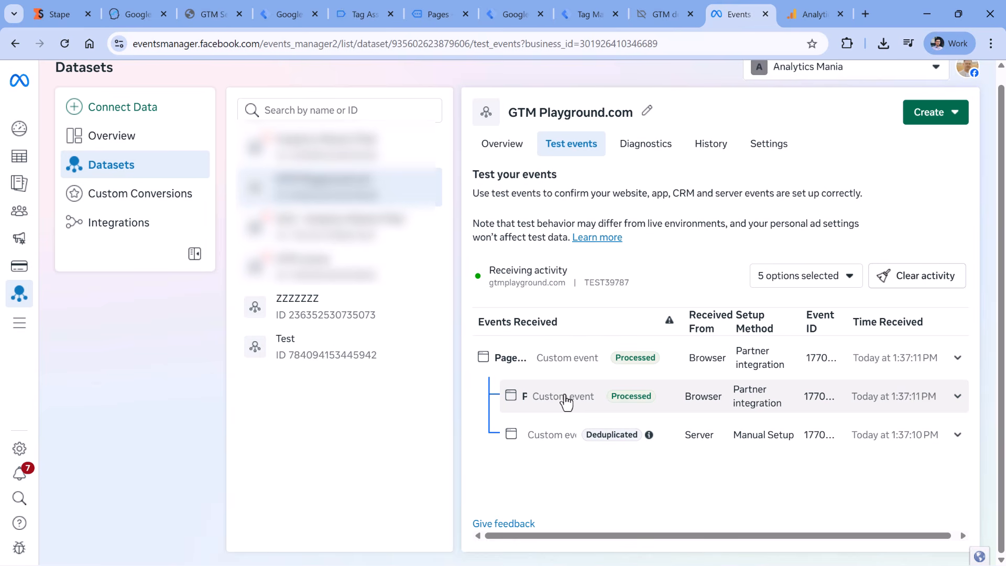
pyautogui.click(513, 4)
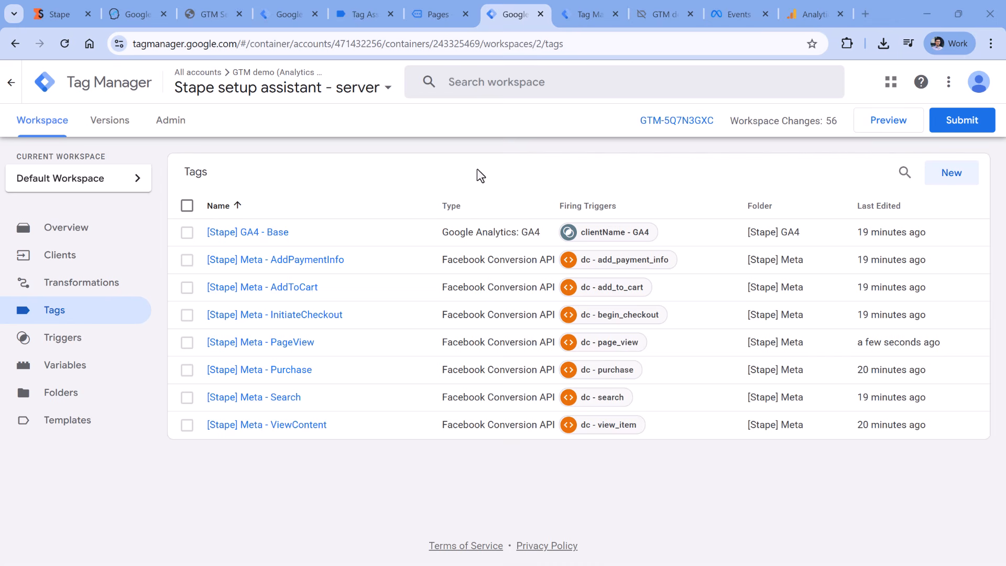
# Reopen the [Stape] Meta - PageView tag and check its Test ID is {{const - facebook test code}}
pyautogui.click(286, 371)
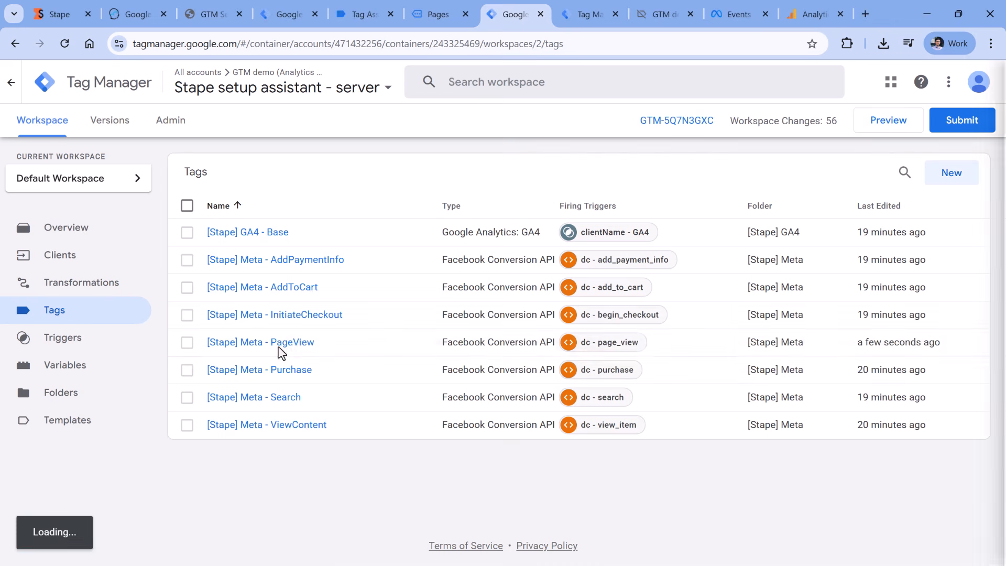
pyautogui.click(299, 343)
pyautogui.scroll(-5, 417, 375)
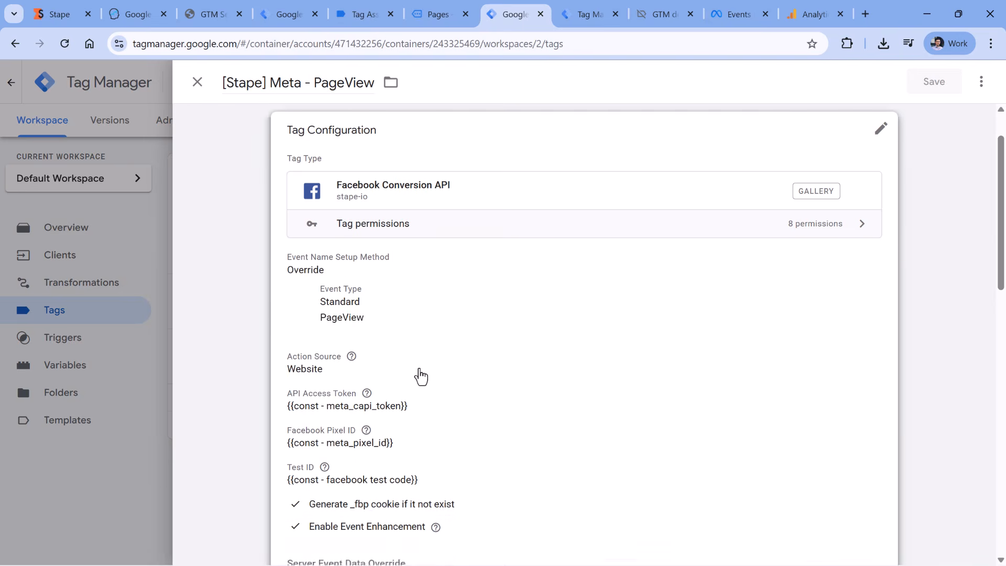
pyautogui.click(421, 398)
pyautogui.scroll(-3, 353, 407)
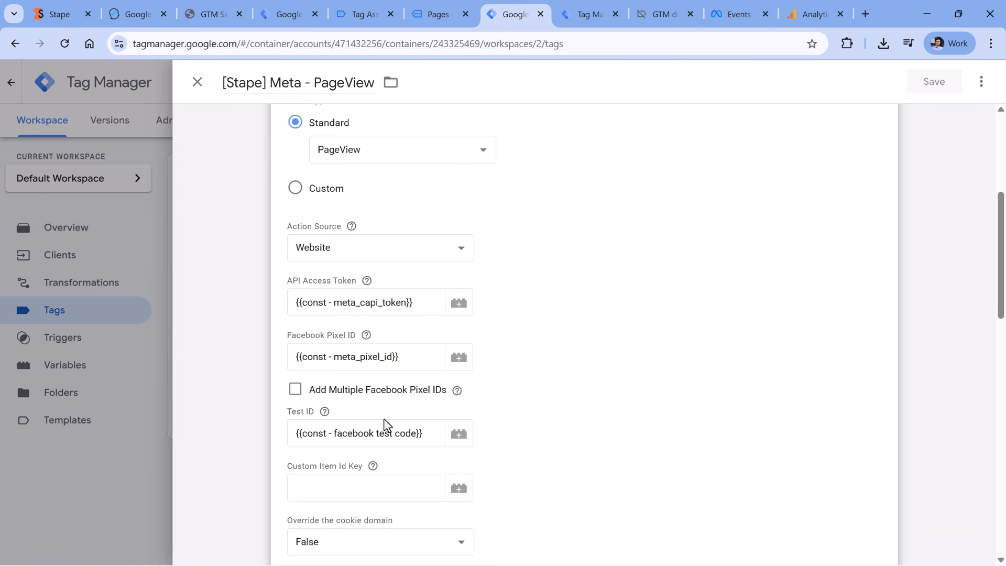
pyautogui.click(348, 434)
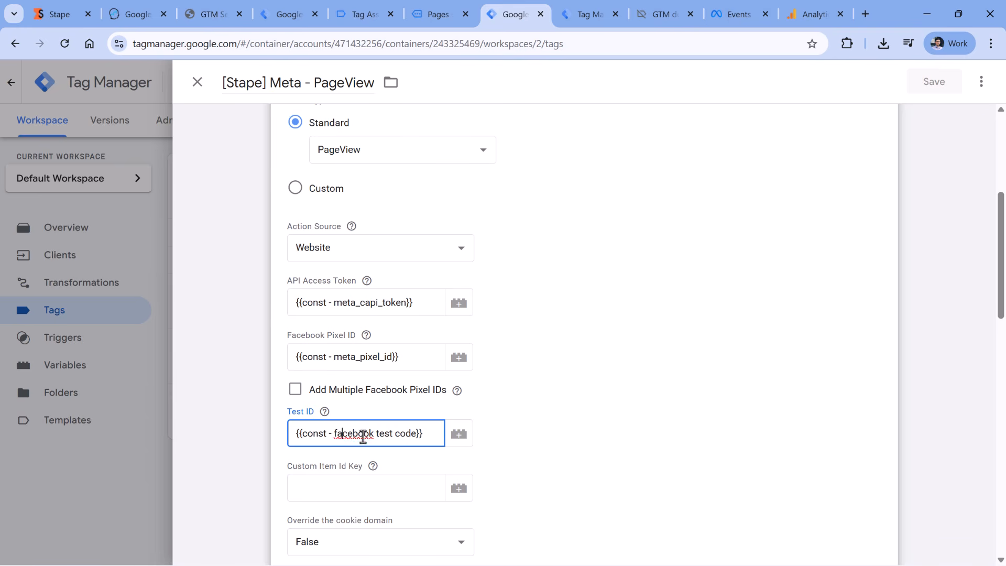
pyautogui.hotkey('ctrl', 'a')
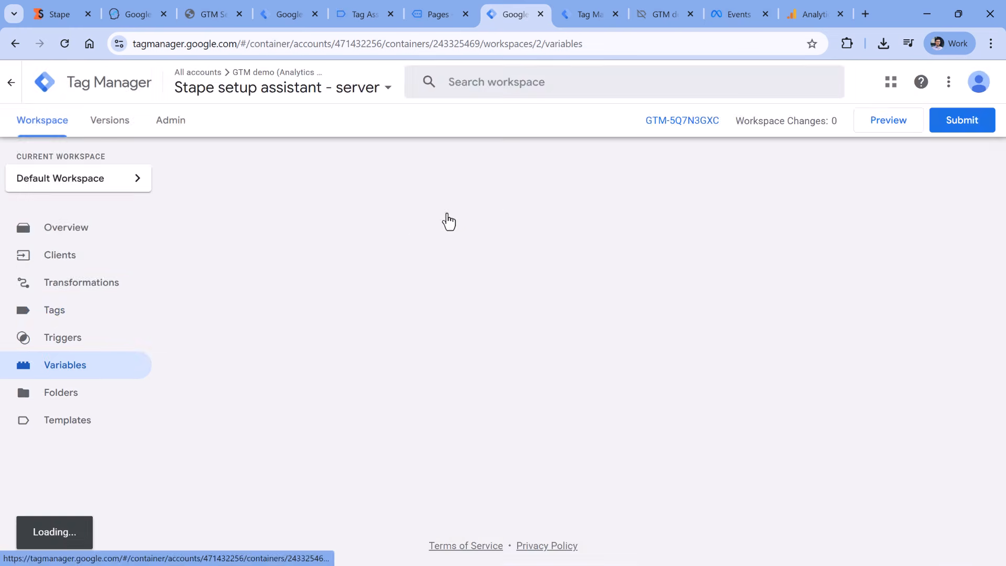
pyautogui.scroll(-1, 447, 220)
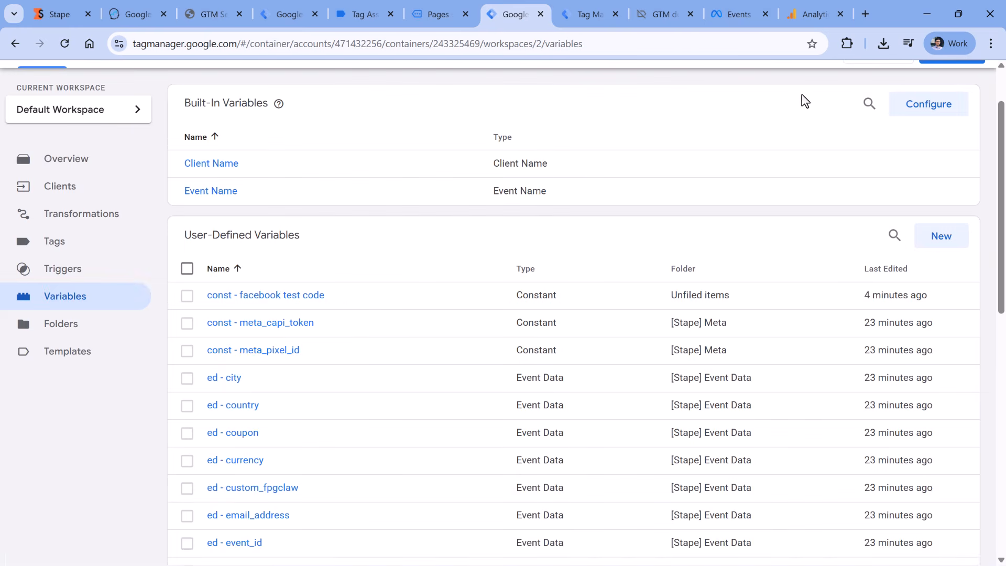
pyautogui.click(924, 107)
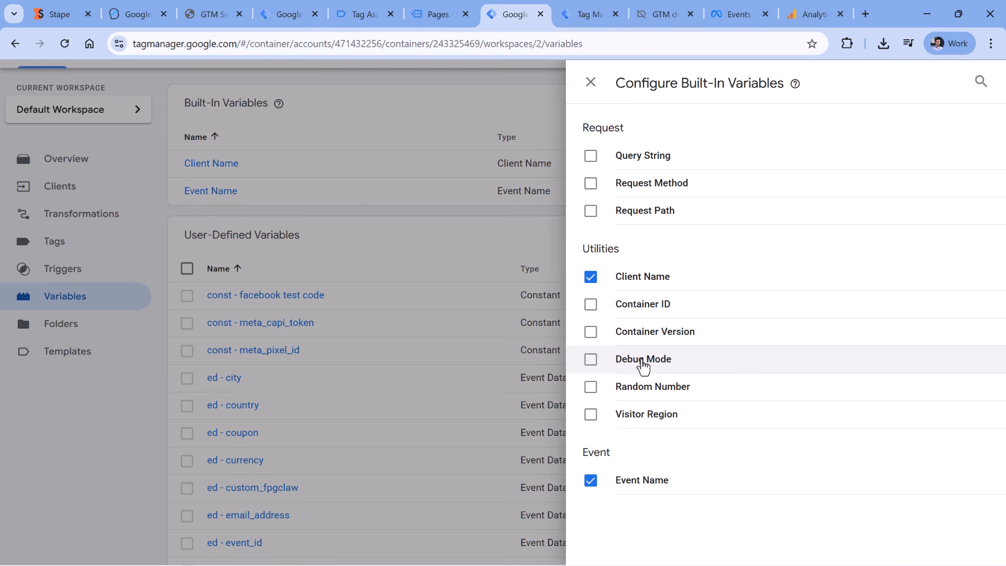
pyautogui.click(445, 235)
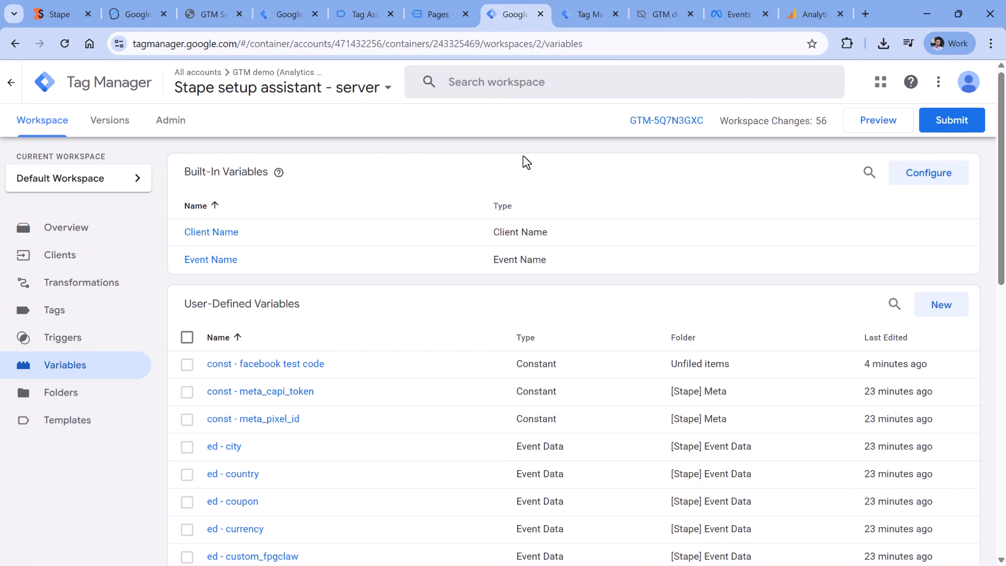